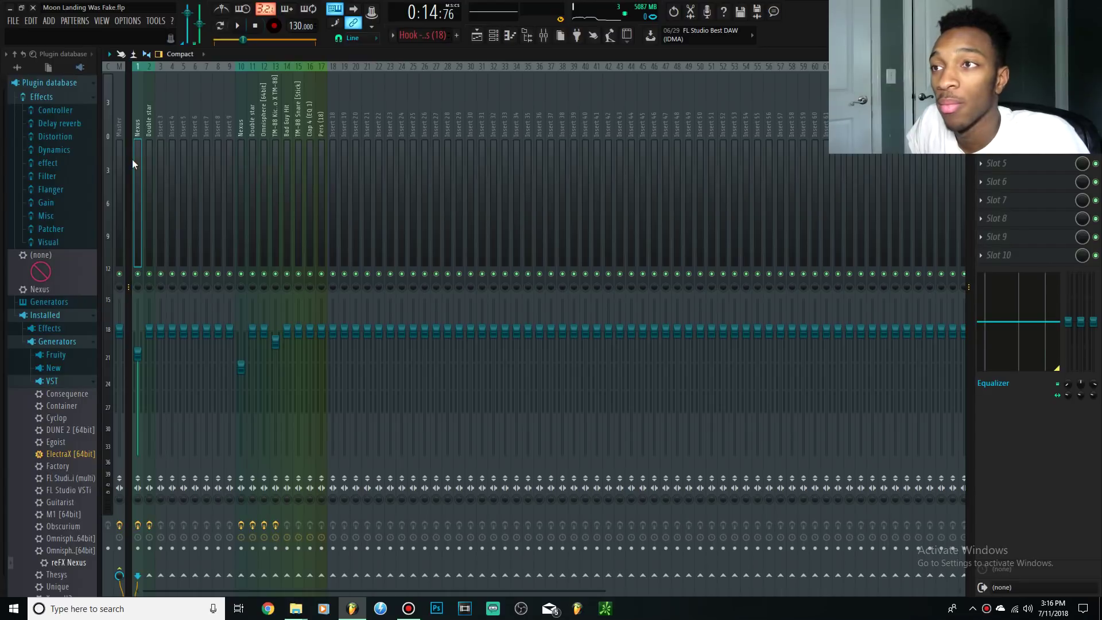
click(1001, 126)
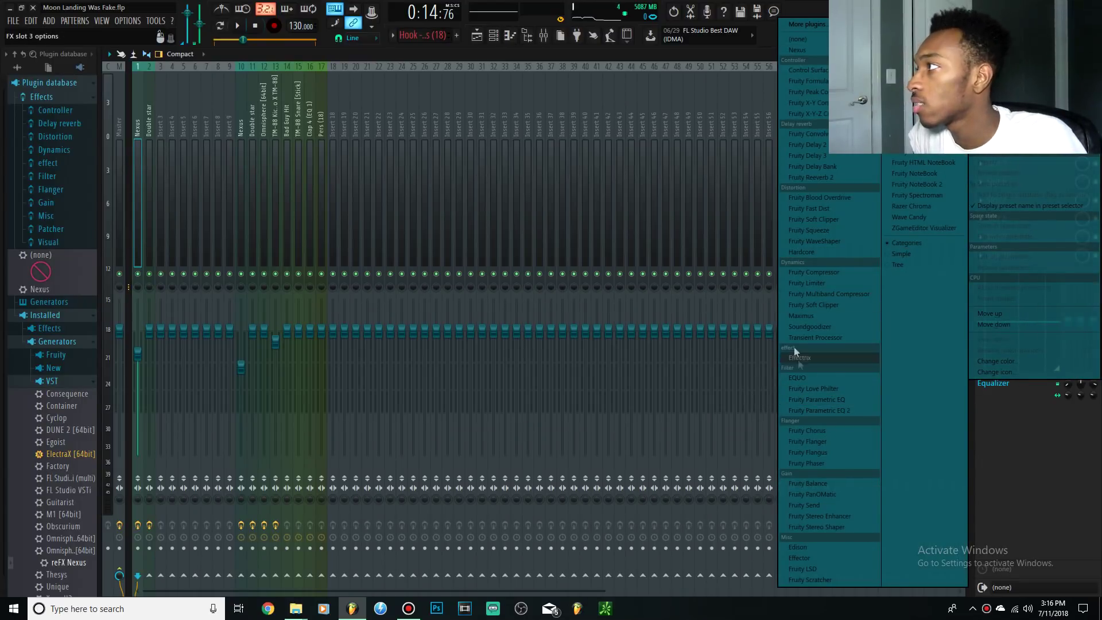
click(660, 69)
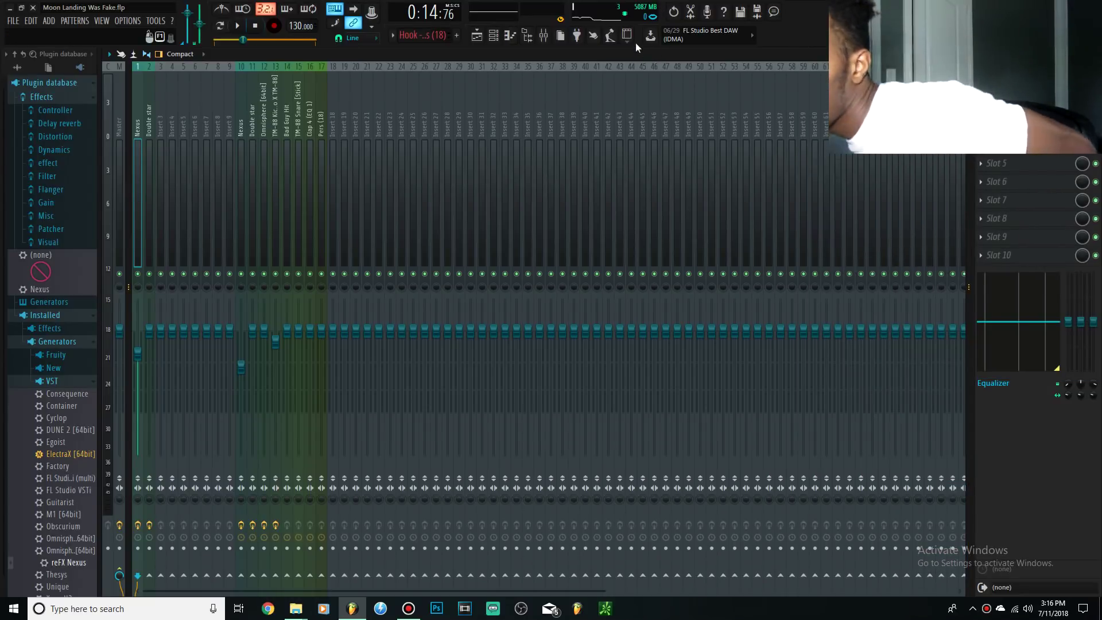
click(630, 38)
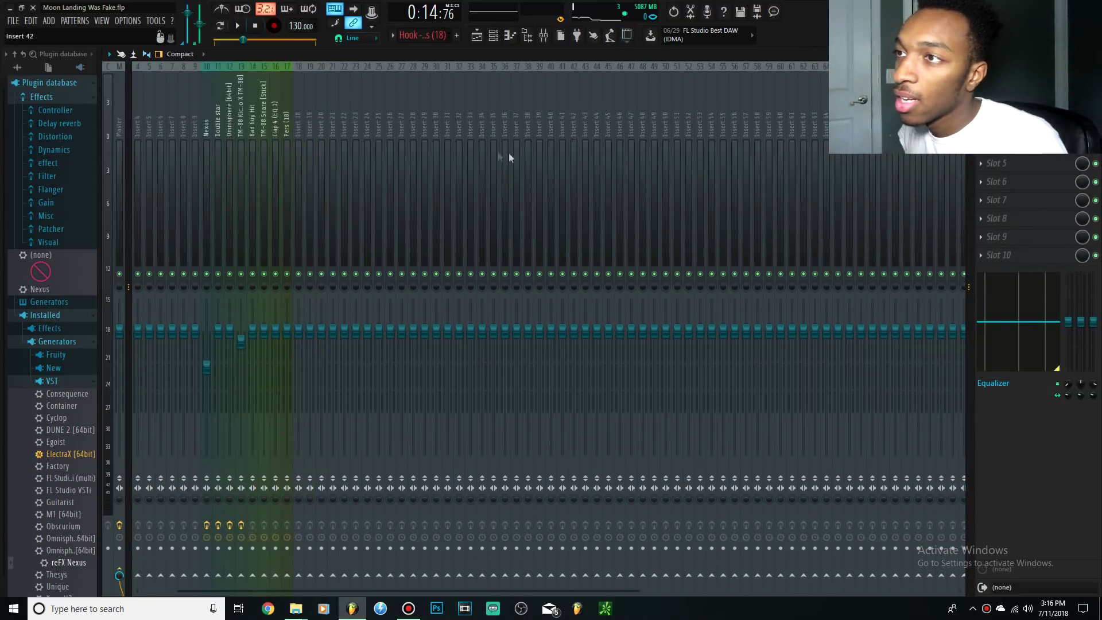
click(144, 147)
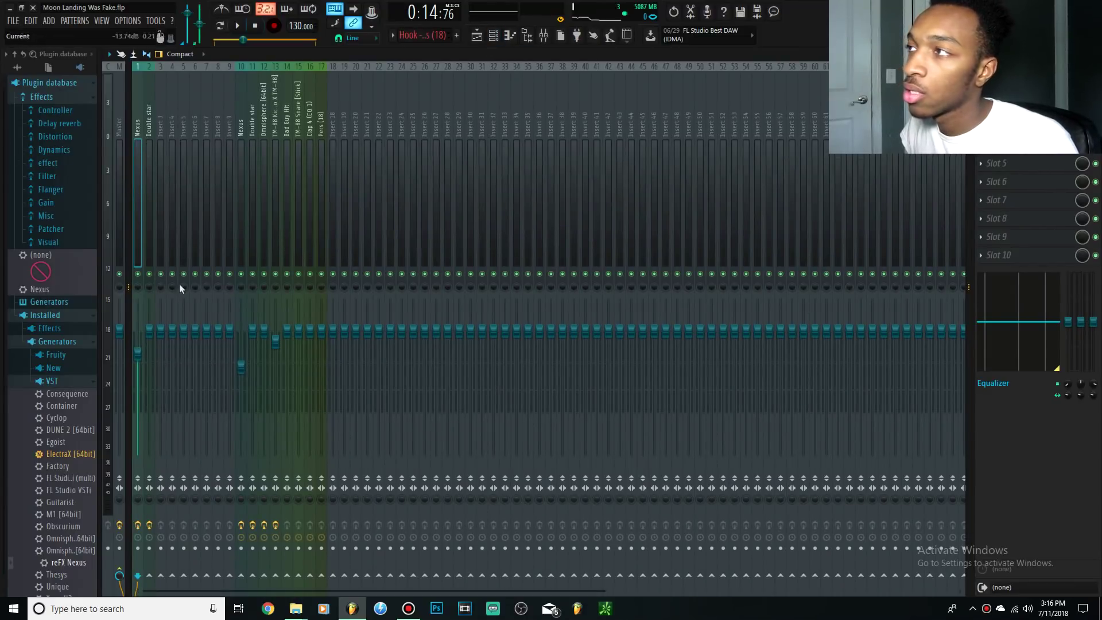
Play the playlist arrangement from the beginning of bar 1
click(477, 35)
drag(277, 83, 259, 83)
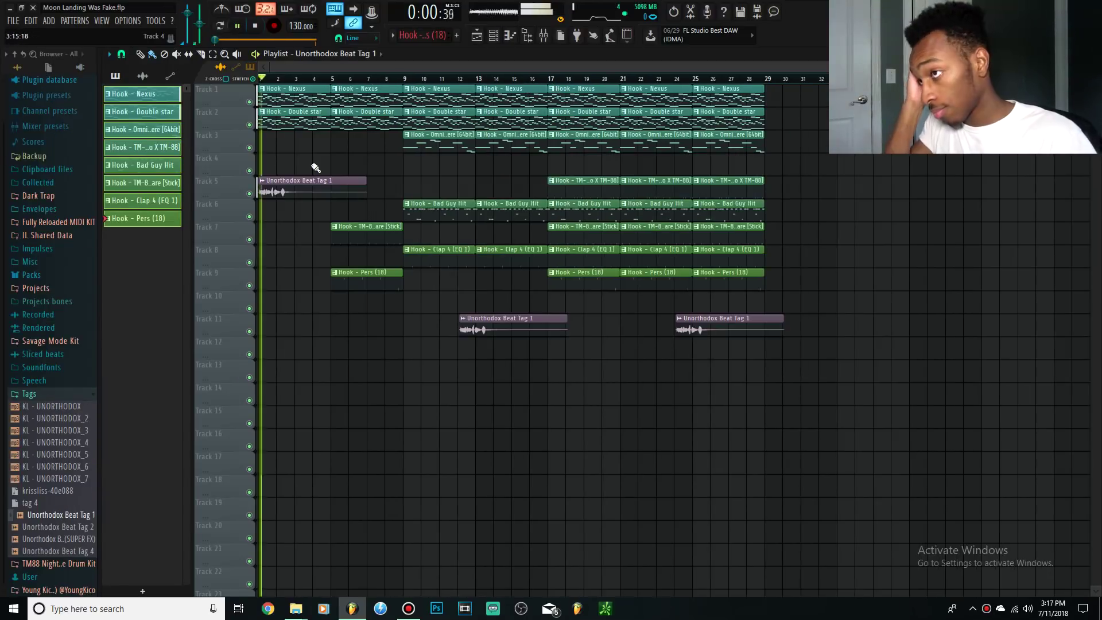
key(space)
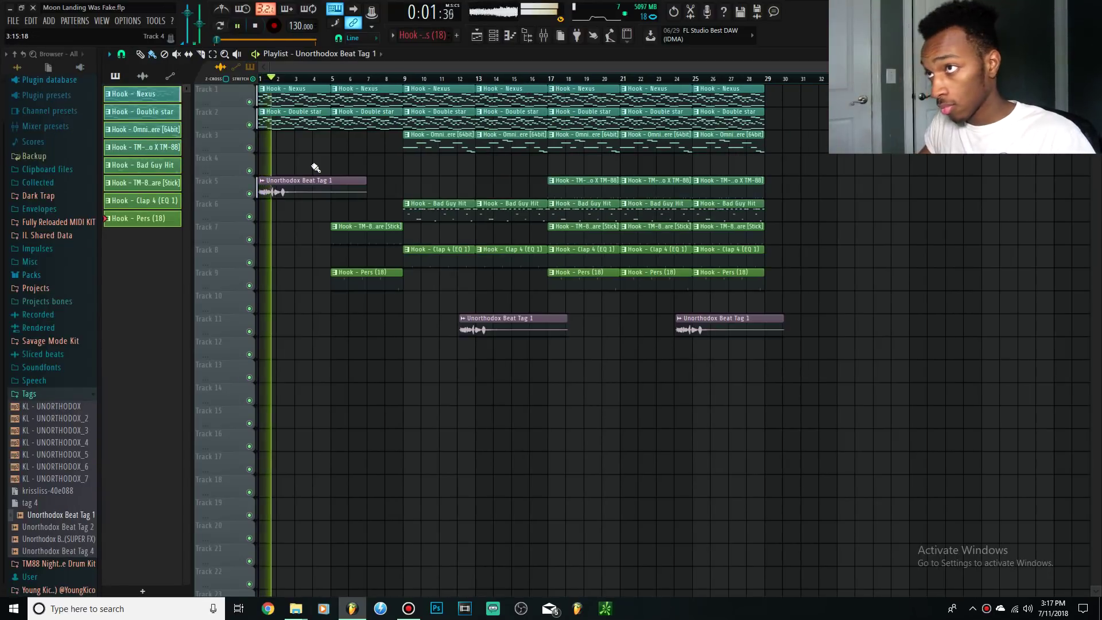
Route the Unorthodox Beat Tag 1 audio to mixer insert 20 and lower that insert's volume
click(543, 35)
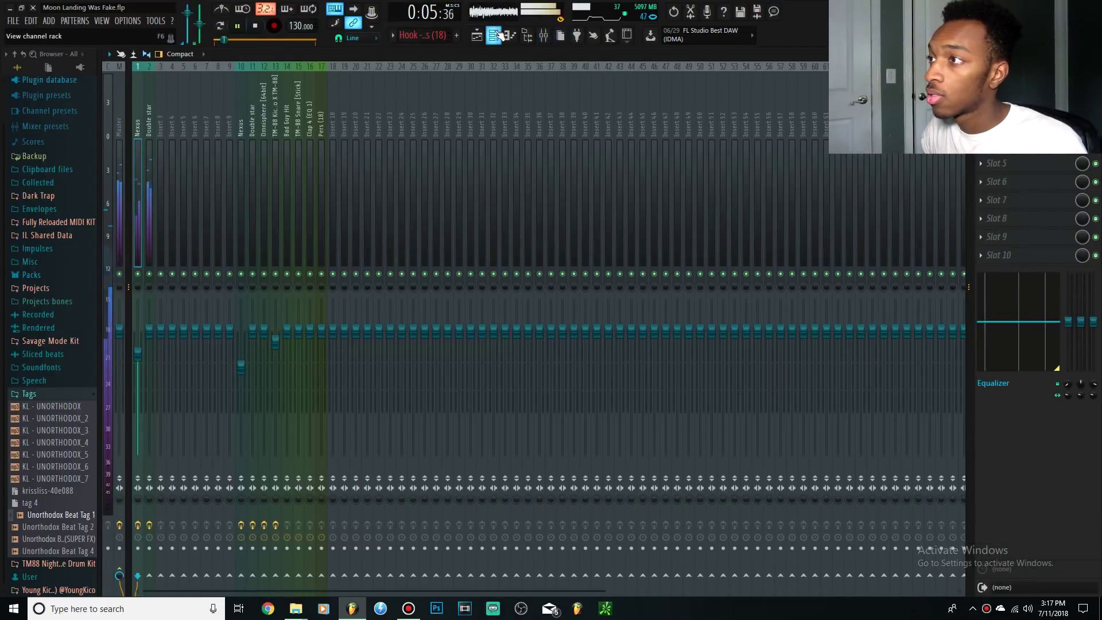
key(F6)
click(357, 112)
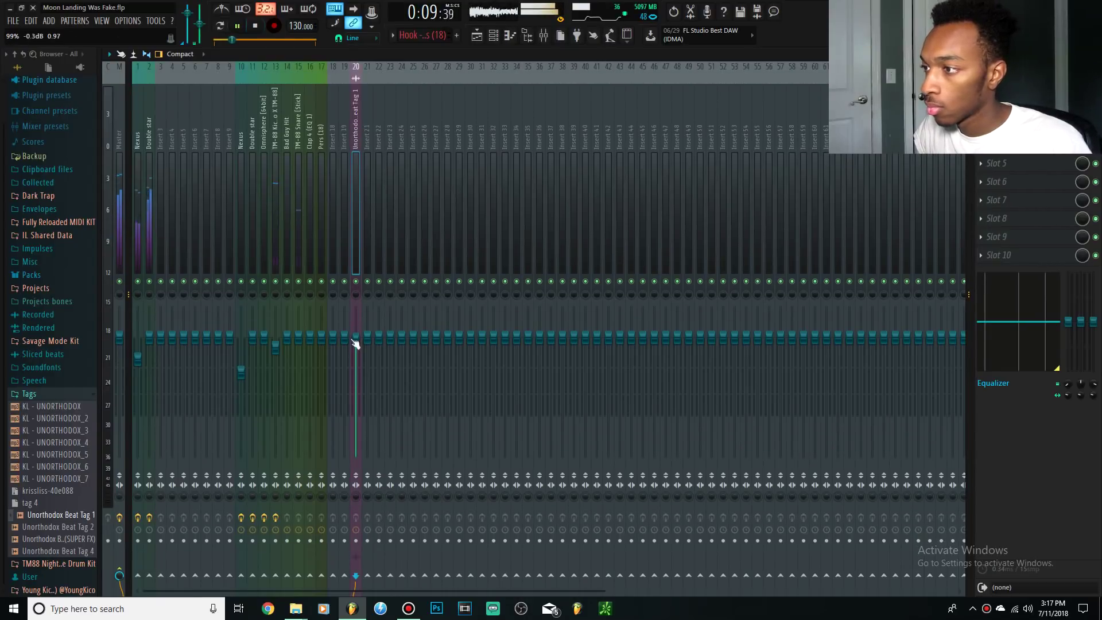
Delete the TM-88 kick pattern clip at bar 25 on Track 5 of the playlist and stop playback
click(477, 35)
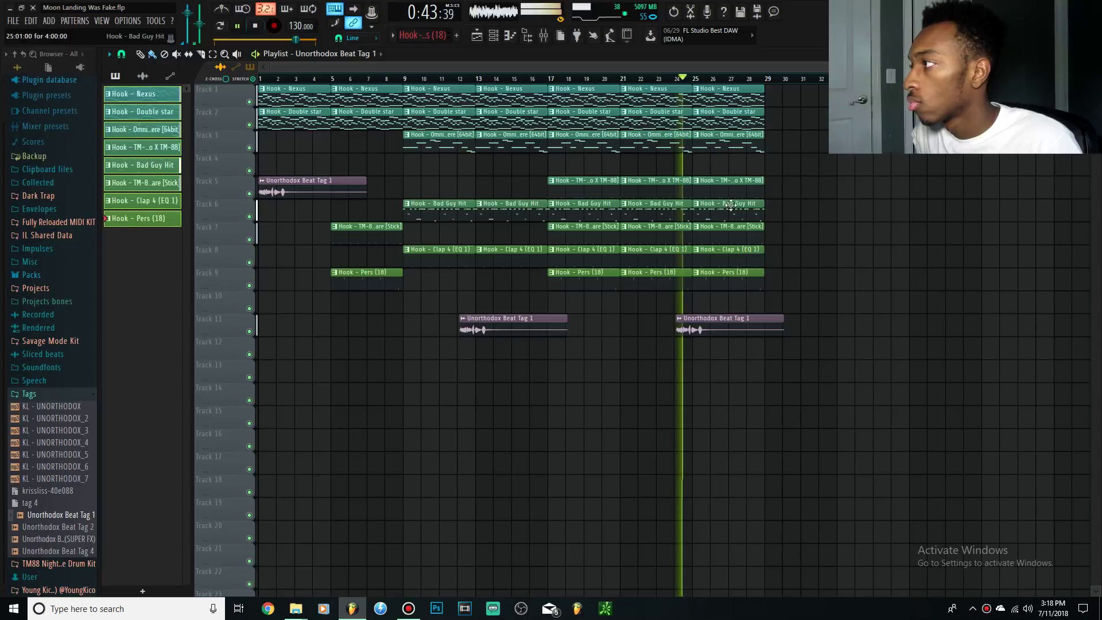
right_click(737, 192)
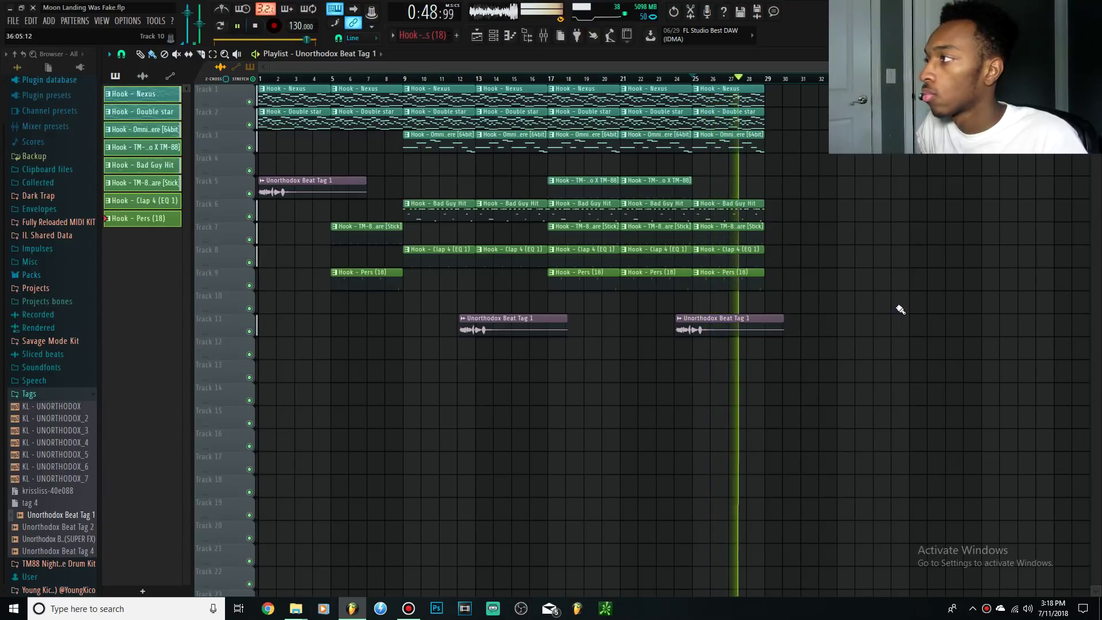
key(space)
click(254, 26)
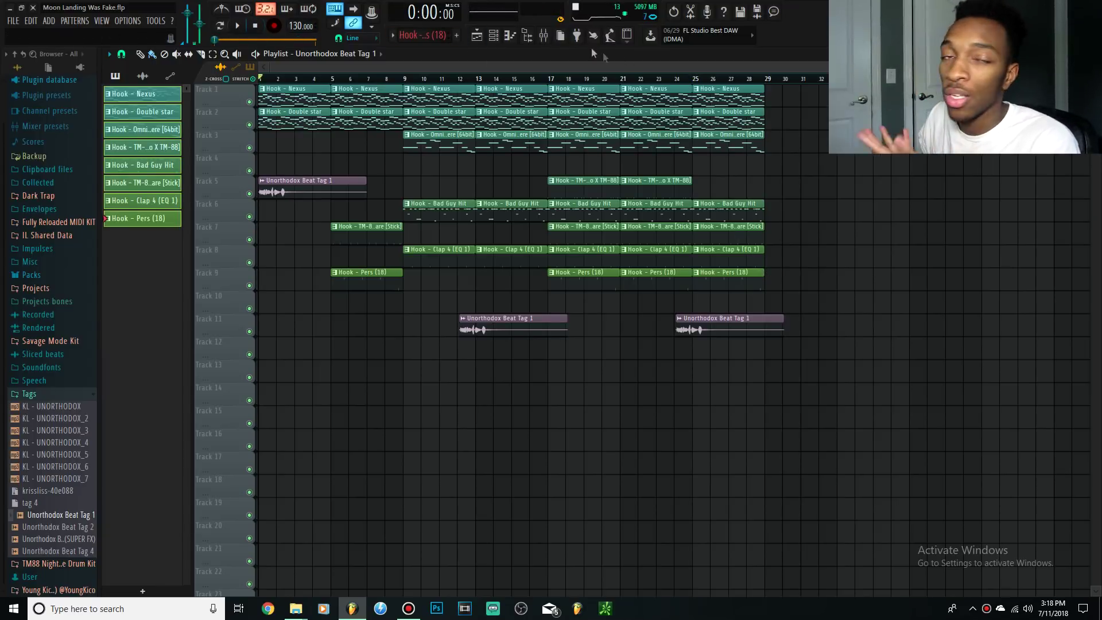
Load Fruity Love Philter into the first effect slot of the Master mixer track
click(554, 36)
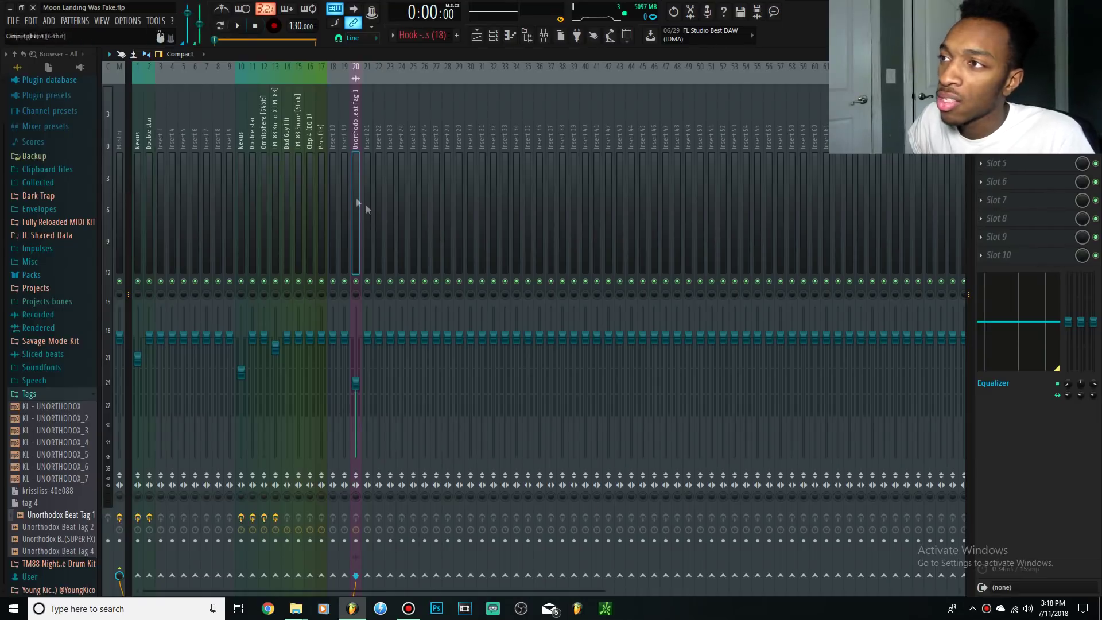
click(264, 179)
click(256, 179)
click(240, 179)
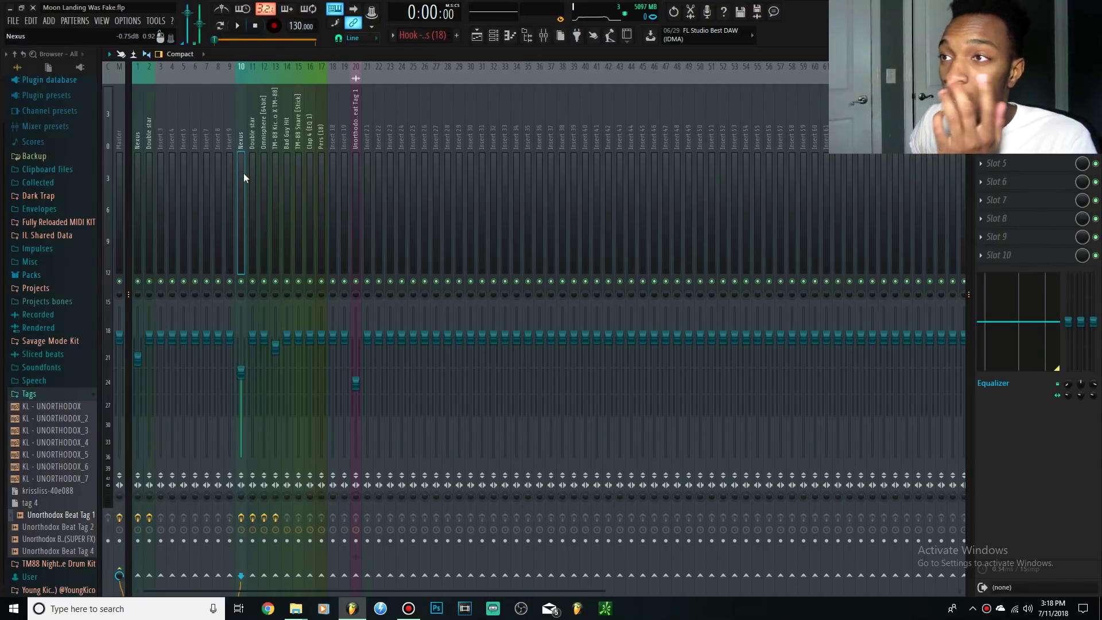
click(121, 161)
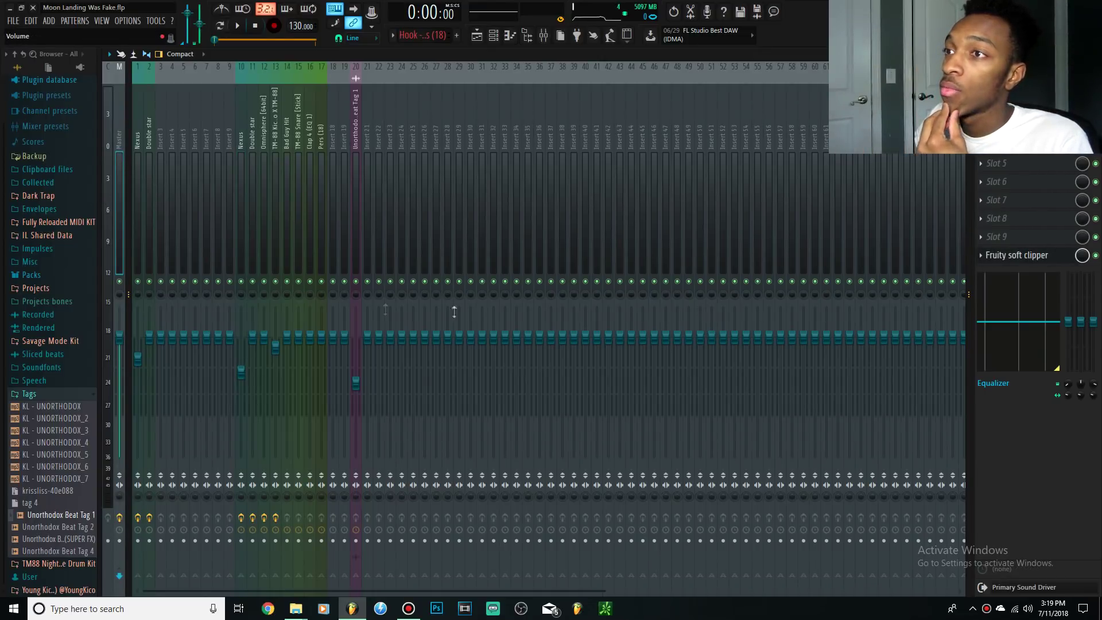
click(982, 89)
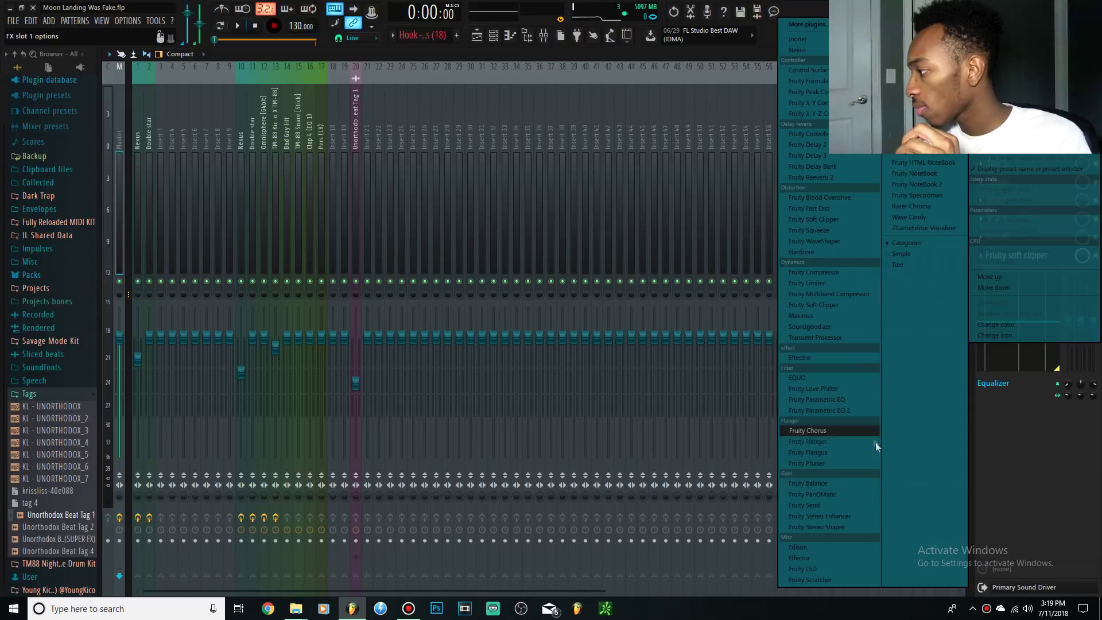
click(821, 388)
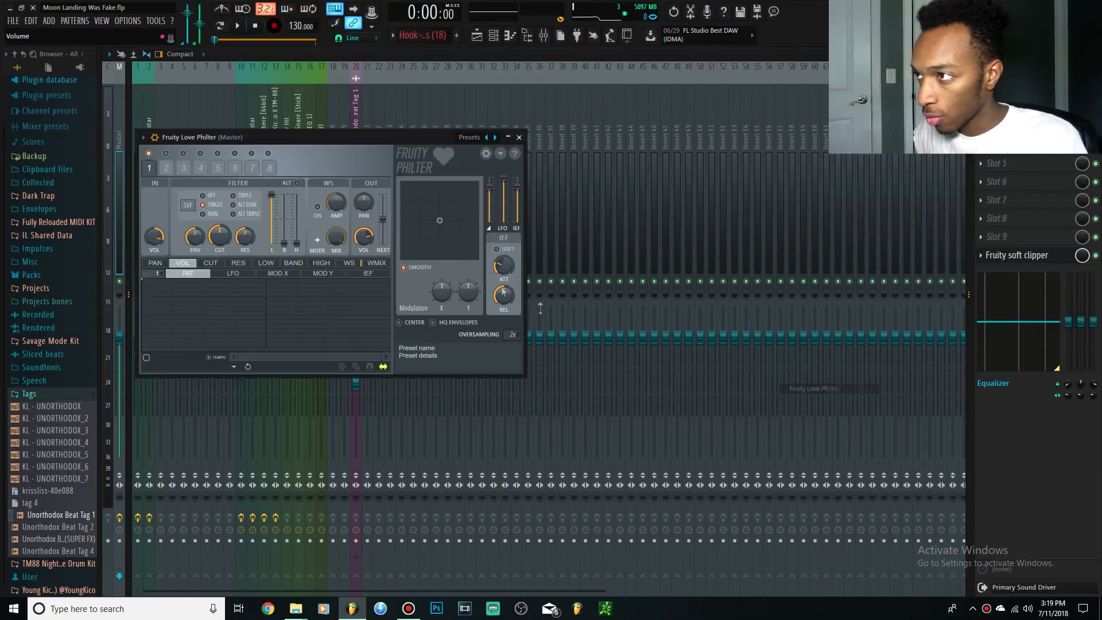
Apply the PC lowpass + phaser preset to Fruity Love Philter and save the project
click(469, 139)
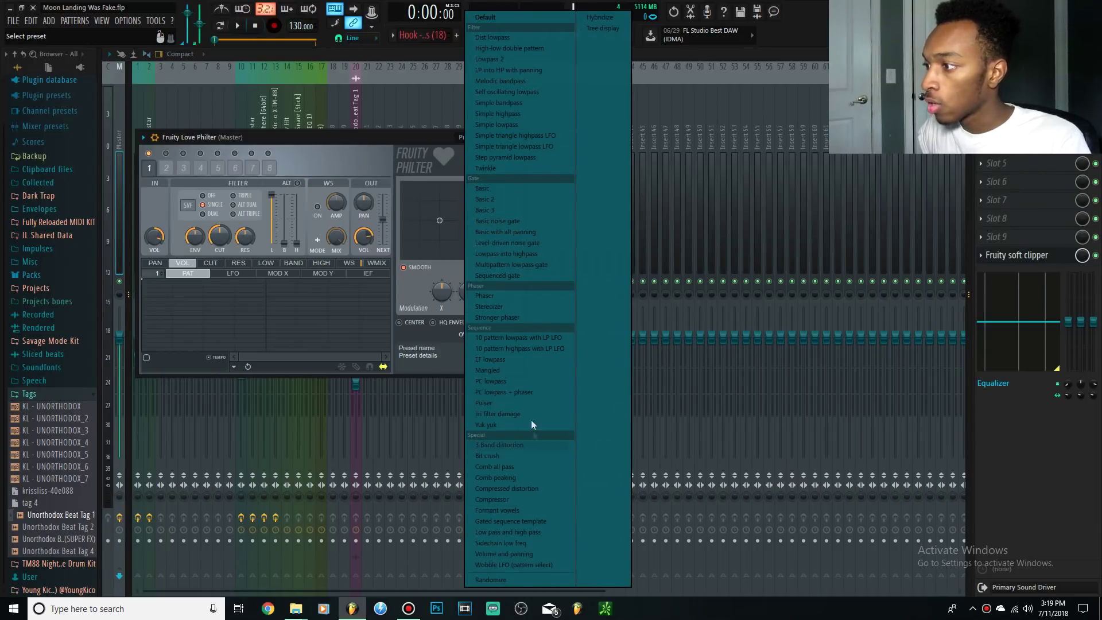
click(527, 392)
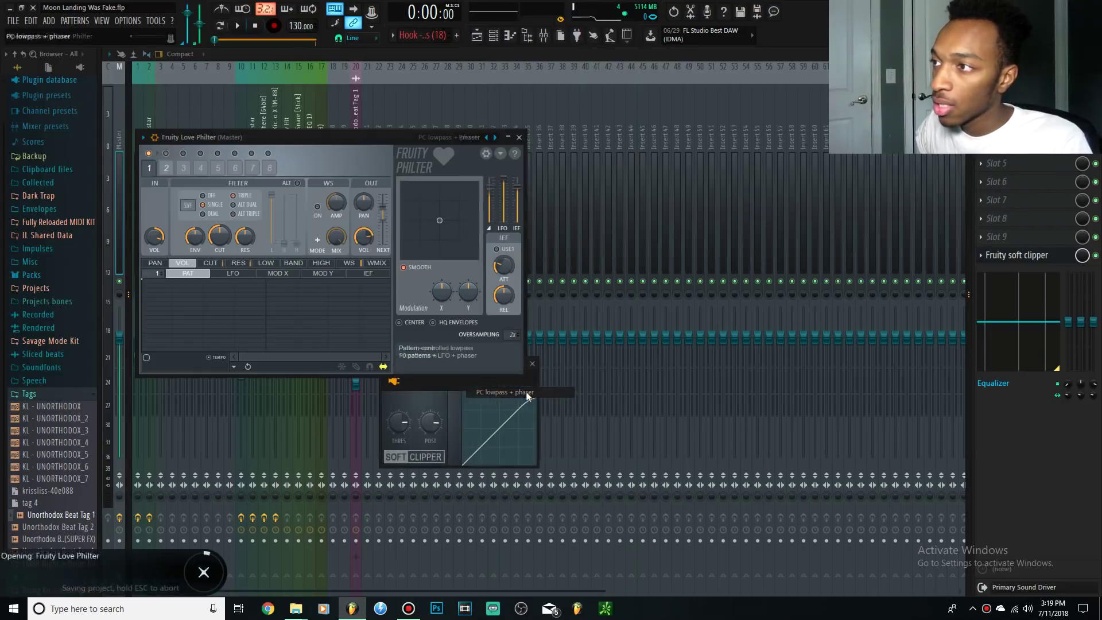
click(476, 35)
key(ctrl+s)
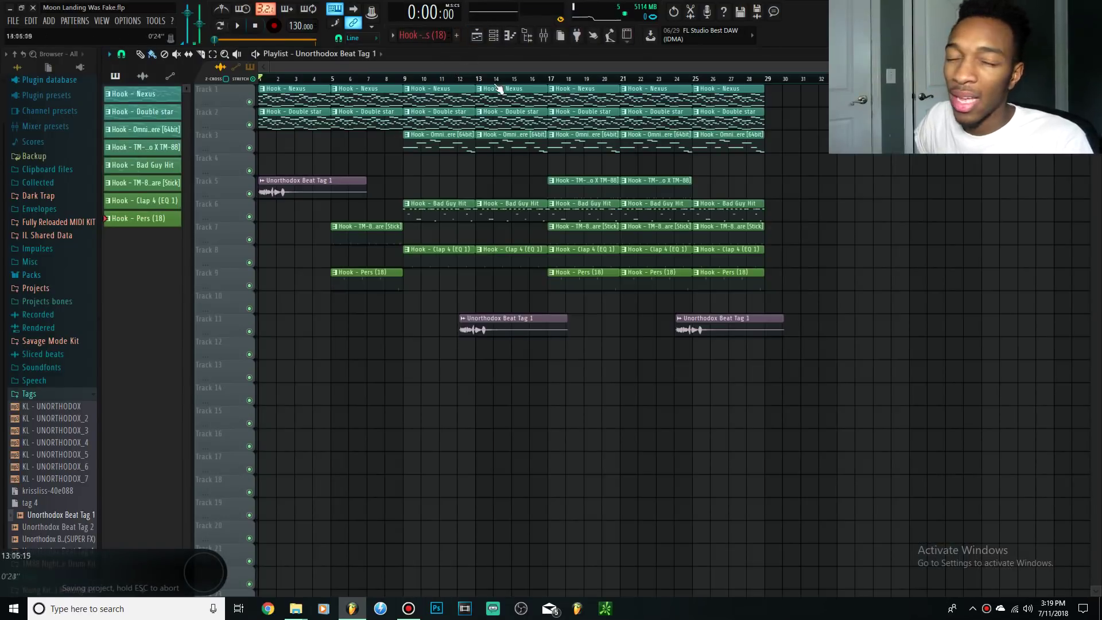
Audition the filtered beat in the playlist from bar 17, and stop playback
click(551, 78)
key(space)
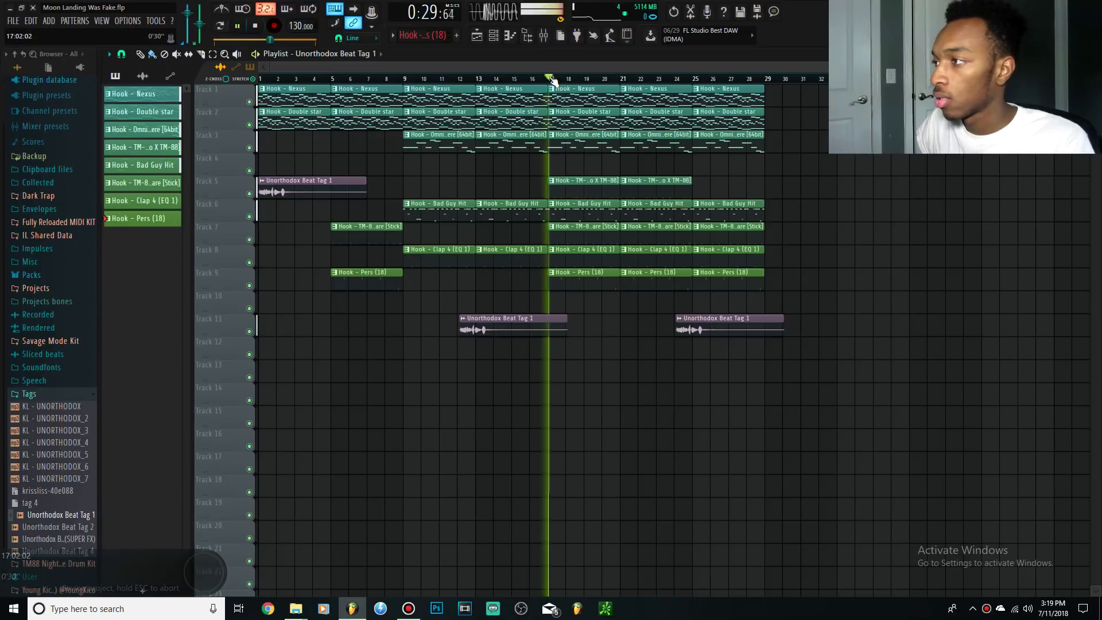
click(259, 27)
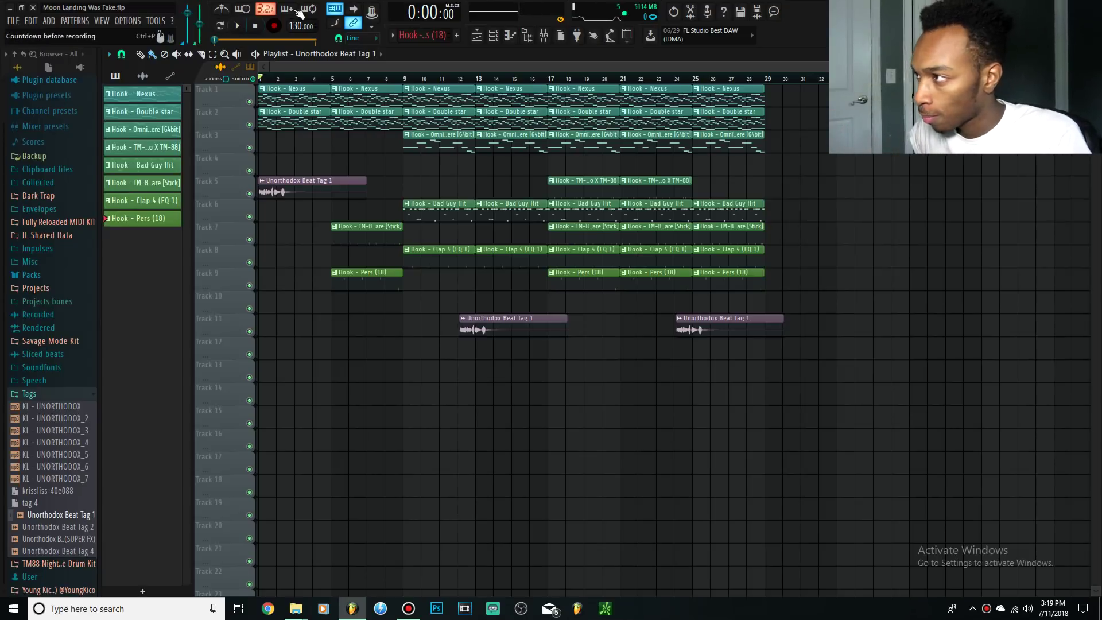
drag(873, 450, 394, 403)
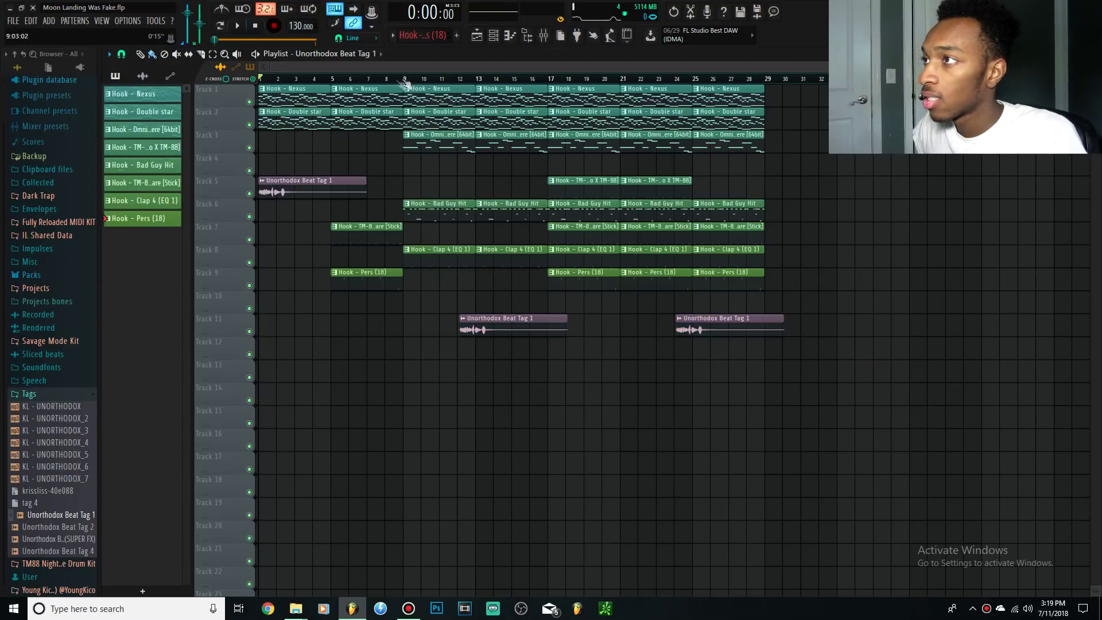
drag(364, 83, 405, 86)
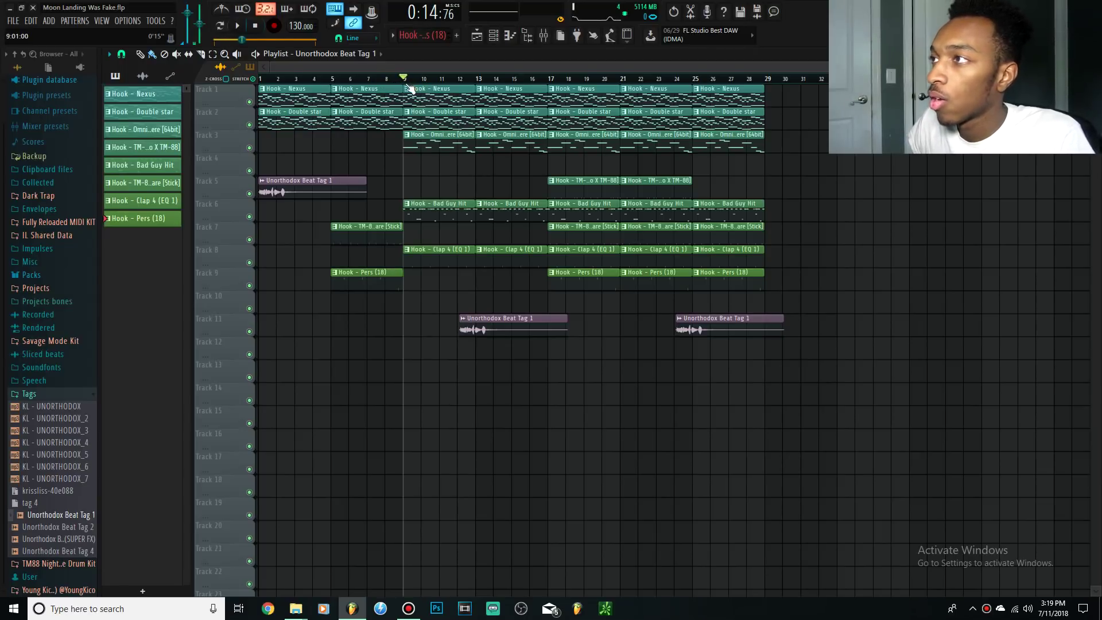
scroll(403, 152, up, 4)
drag(348, 86, 403, 85)
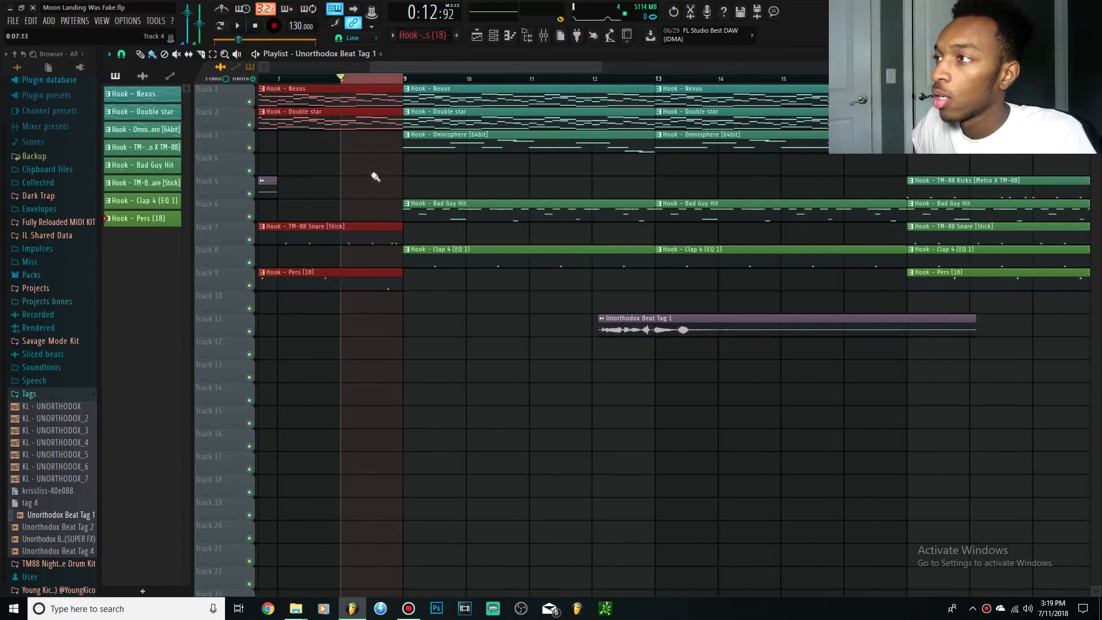
scroll(376, 176, down, 4)
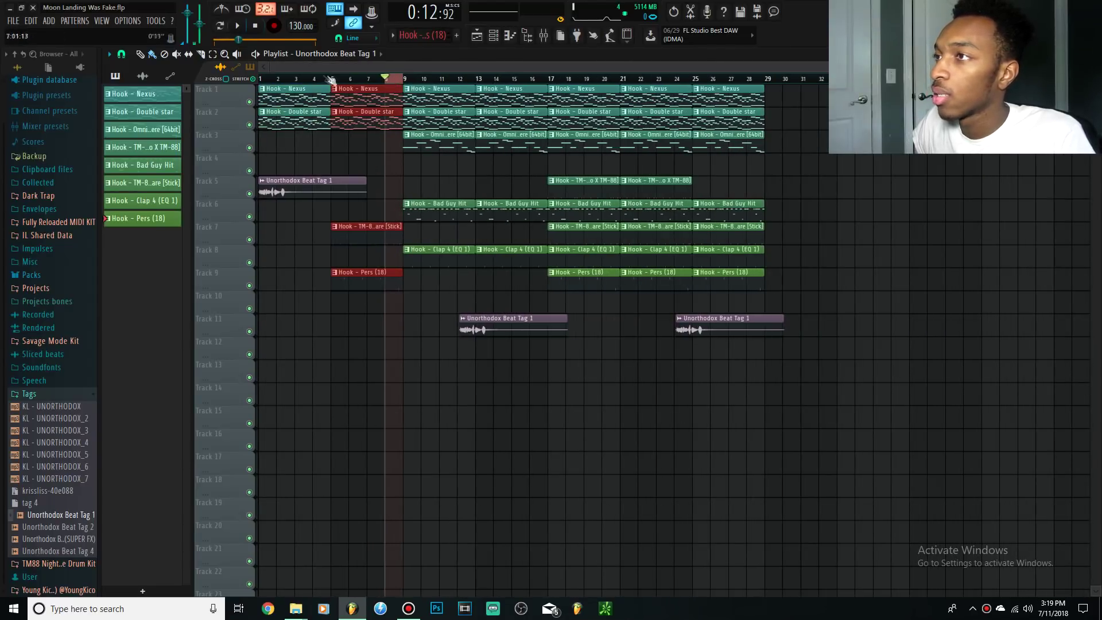
ctrl+click(350, 160)
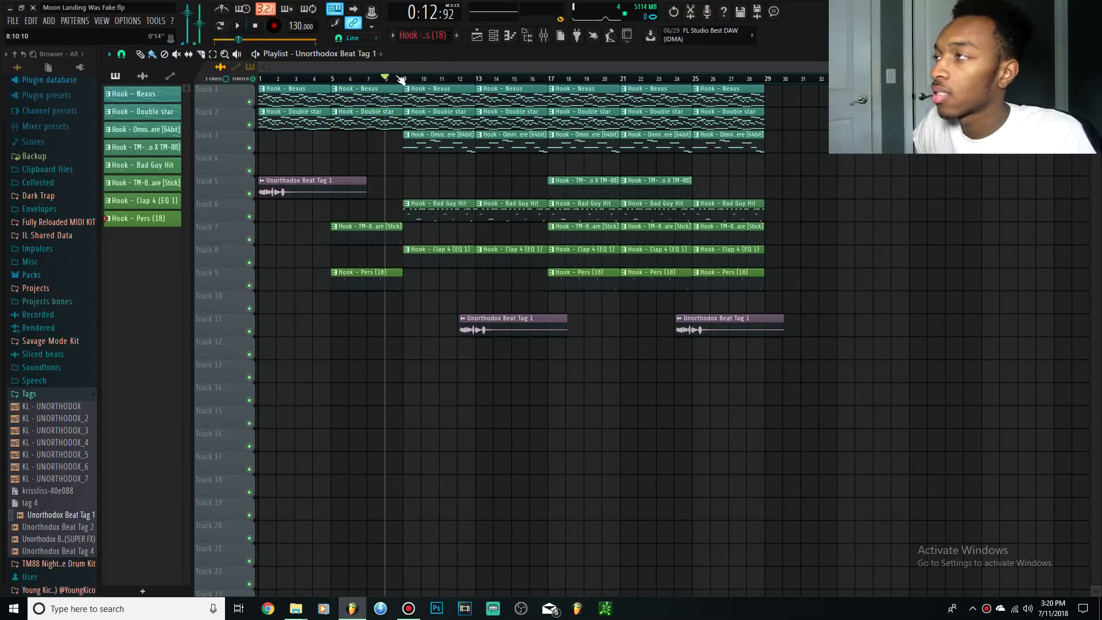
Select bars 1 to 9 in the playlist and create an automation clip for the Master's Love Philter mix level over that range
drag(261, 80, 411, 80)
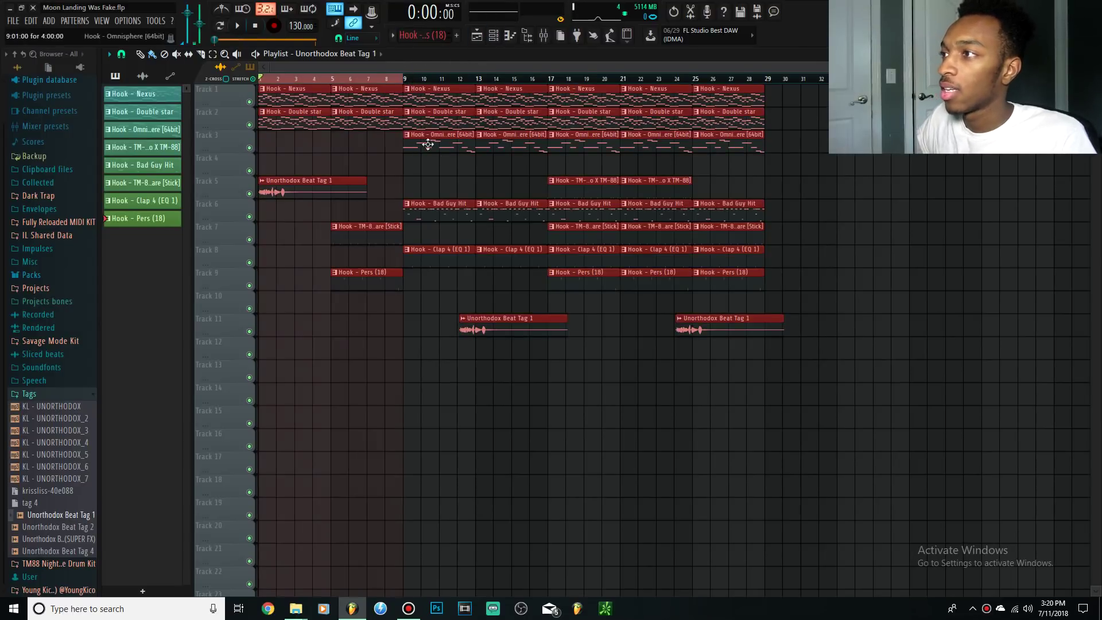
click(545, 36)
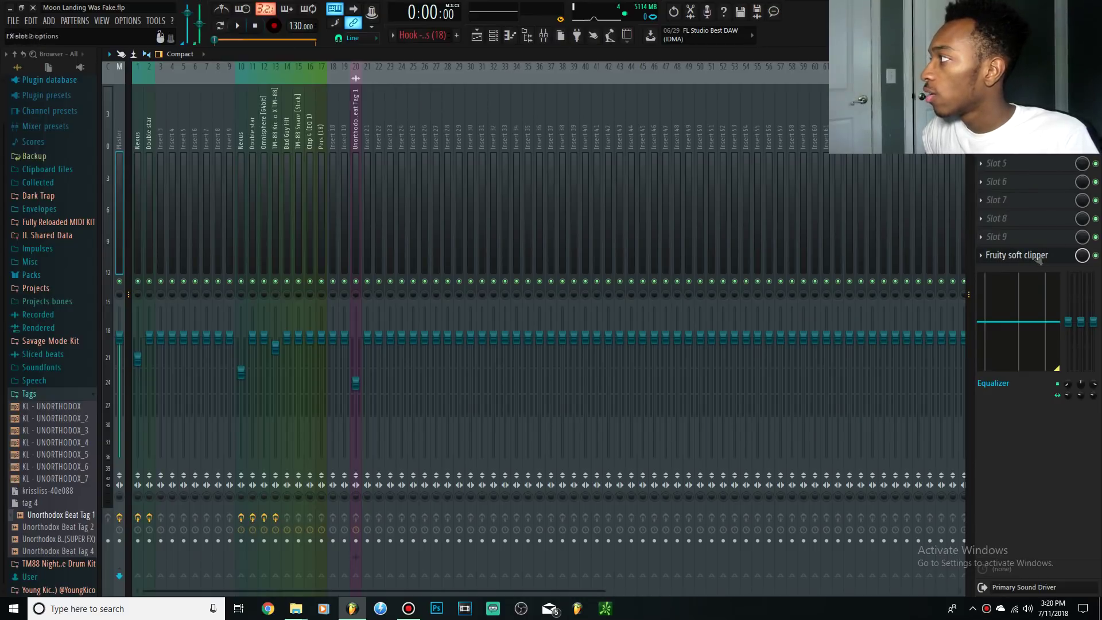
drag(1037, 241, 1016, 255)
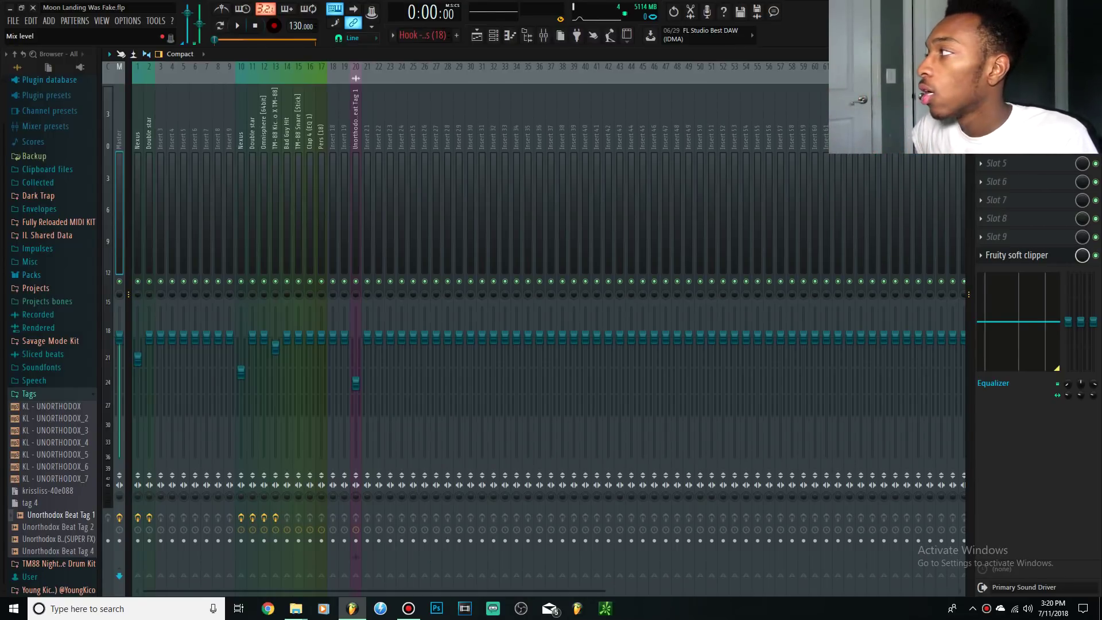
right_click(1085, 91)
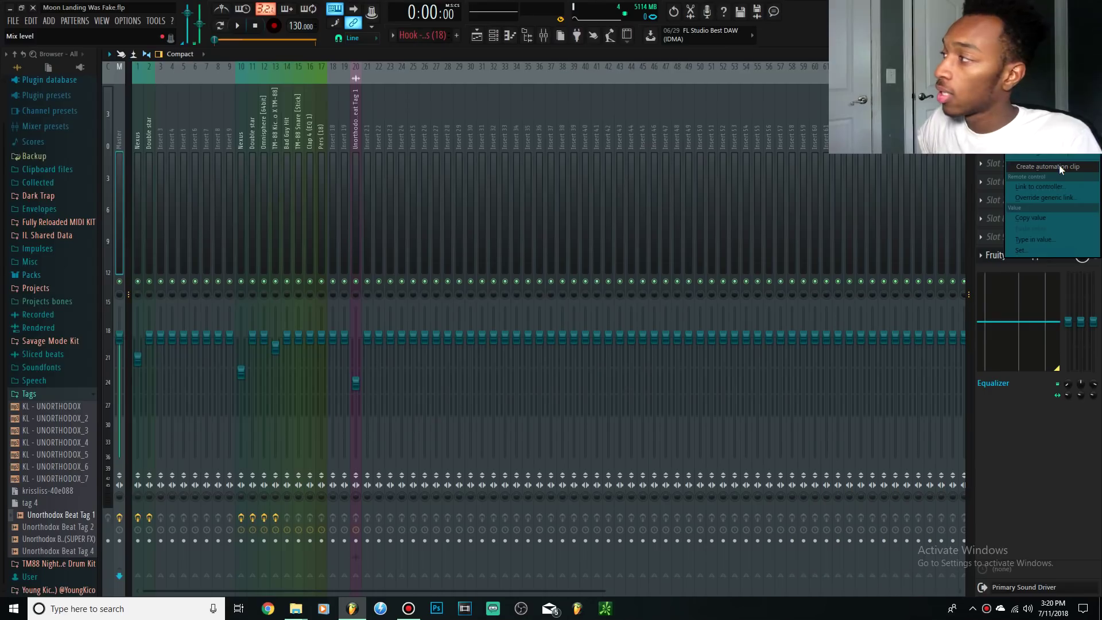
click(961, 307)
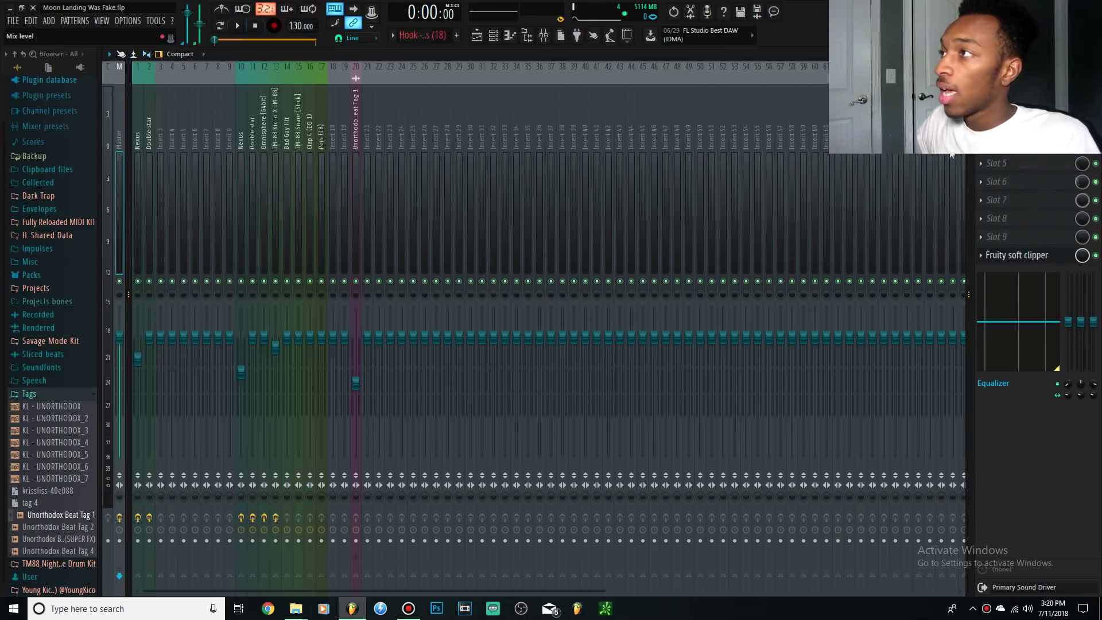
click(477, 37)
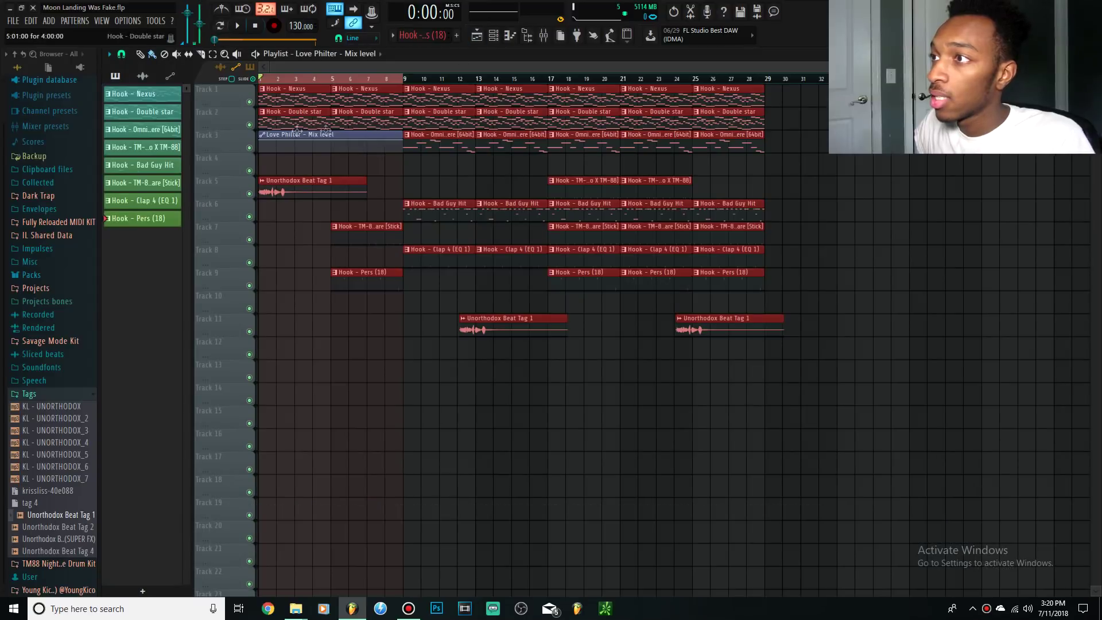
Clear the playlist time selection and briefly play the arrangement from the start
drag(282, 135, 287, 141)
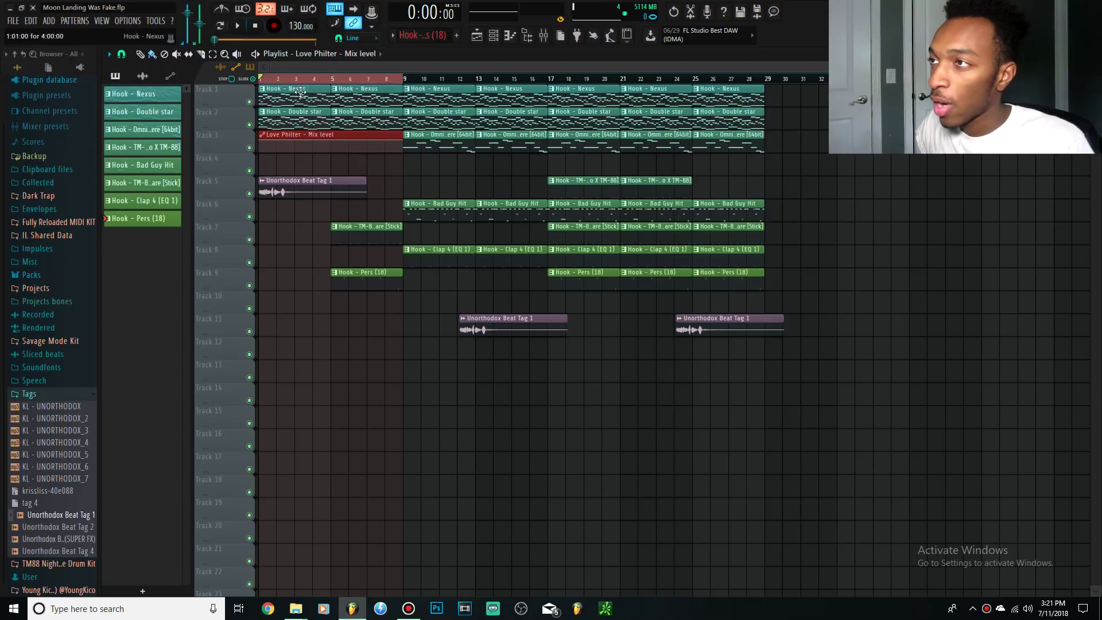
click(285, 86)
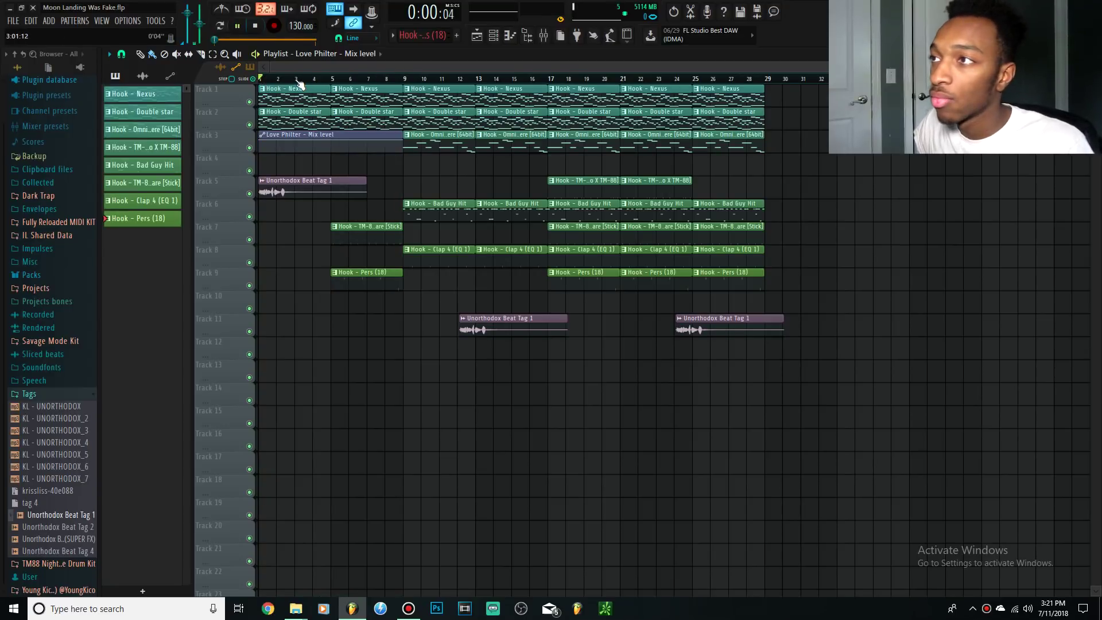
key(space)
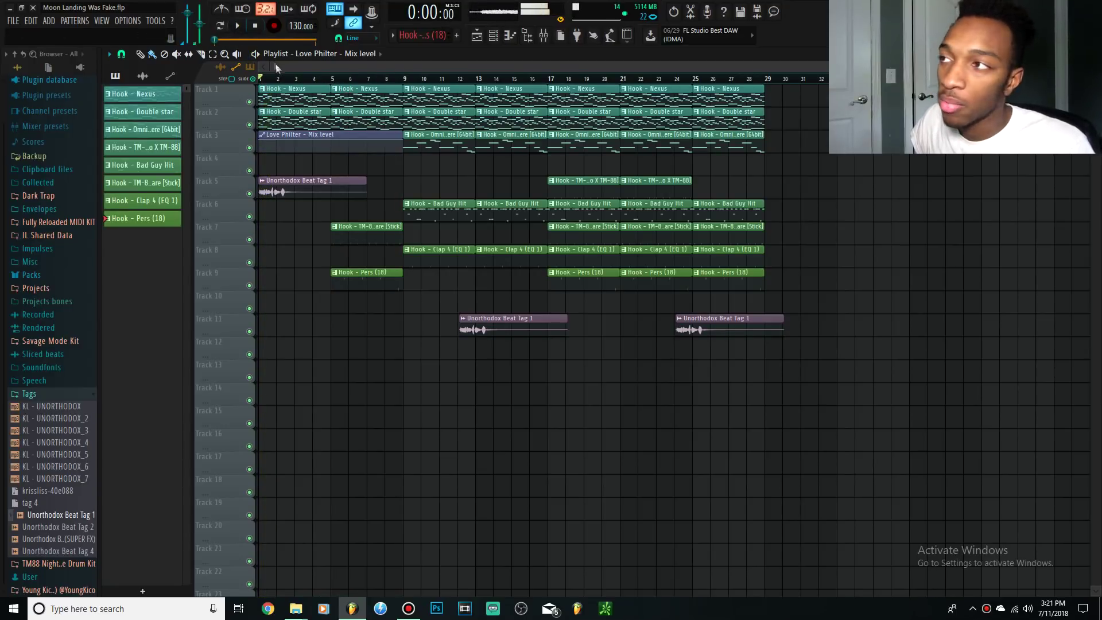
Audition the intro from bar 1 with the new mix level automation clip in place, and stop playback
key(space)
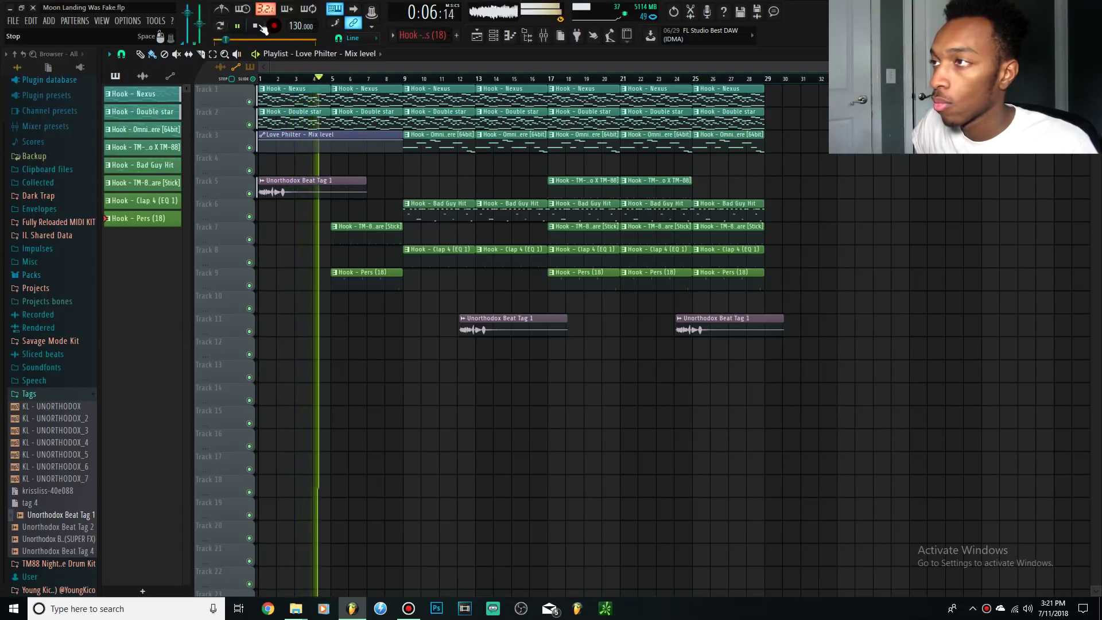
click(260, 26)
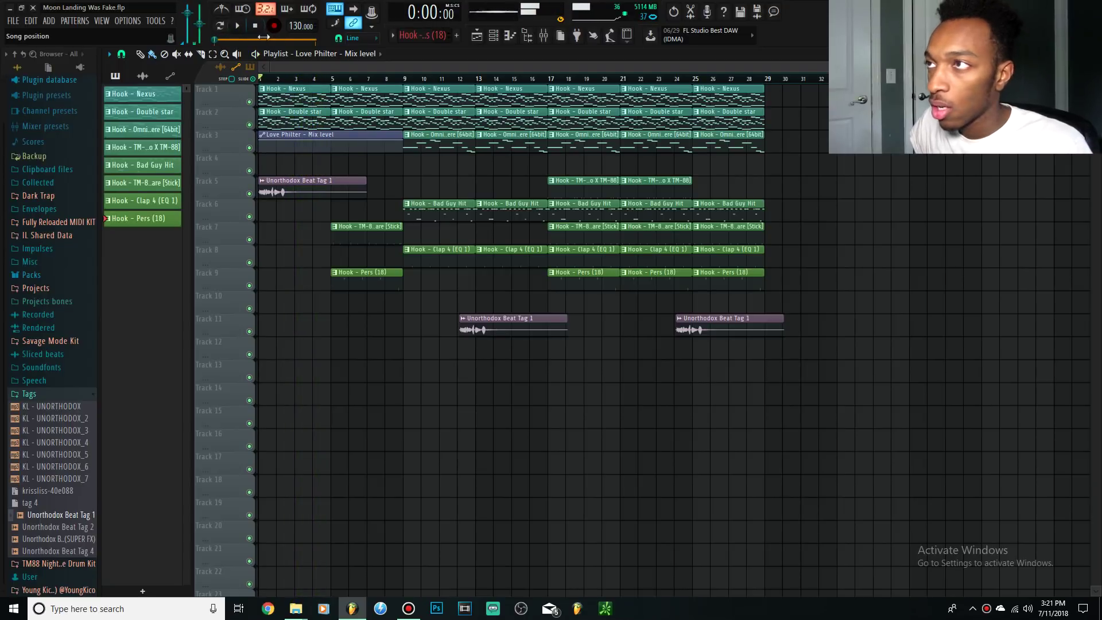
drag(397, 145, 394, 150)
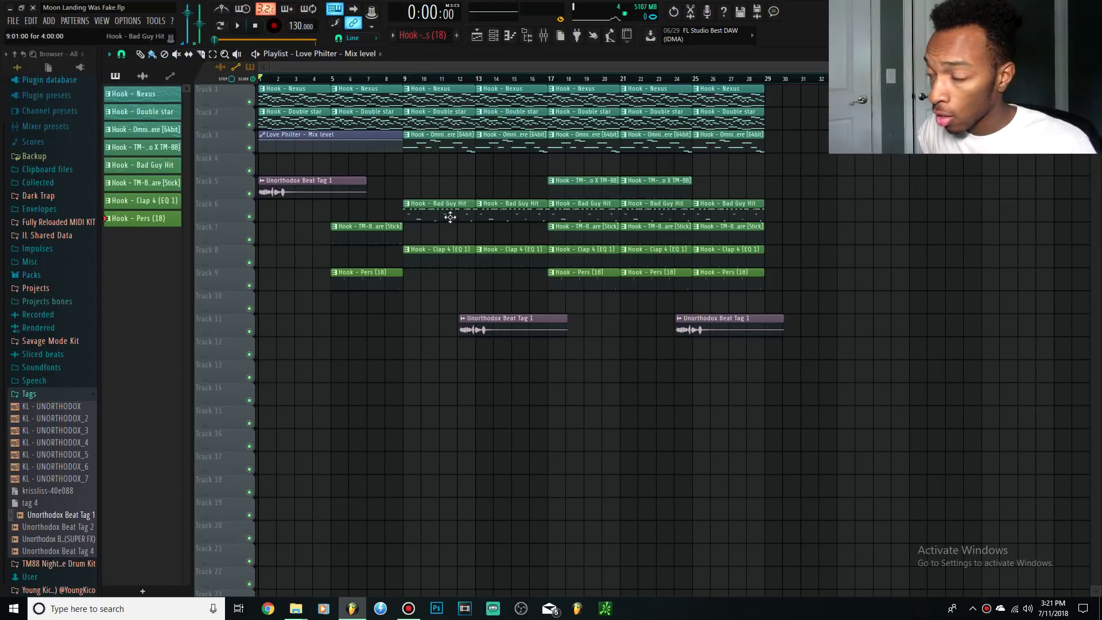
drag(449, 183, 399, 199)
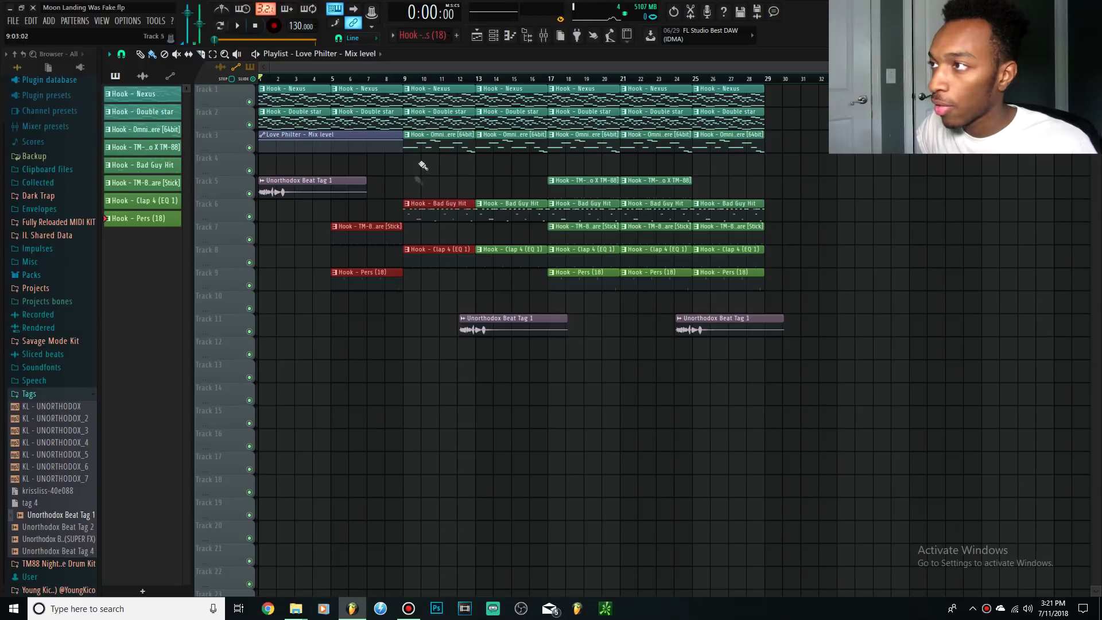
click(393, 144)
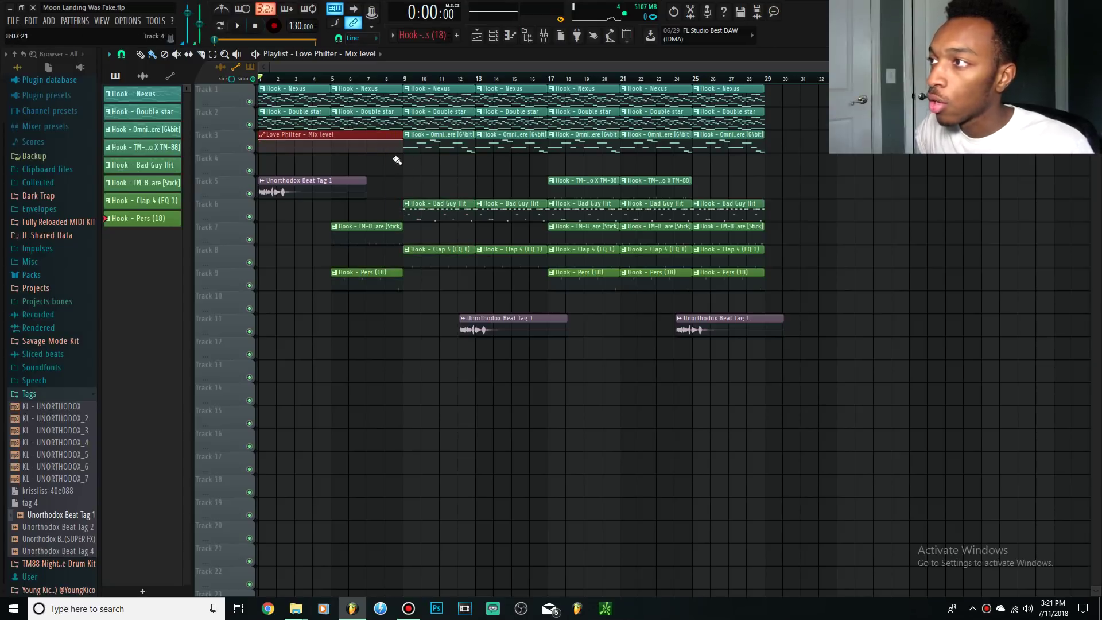
click(350, 157)
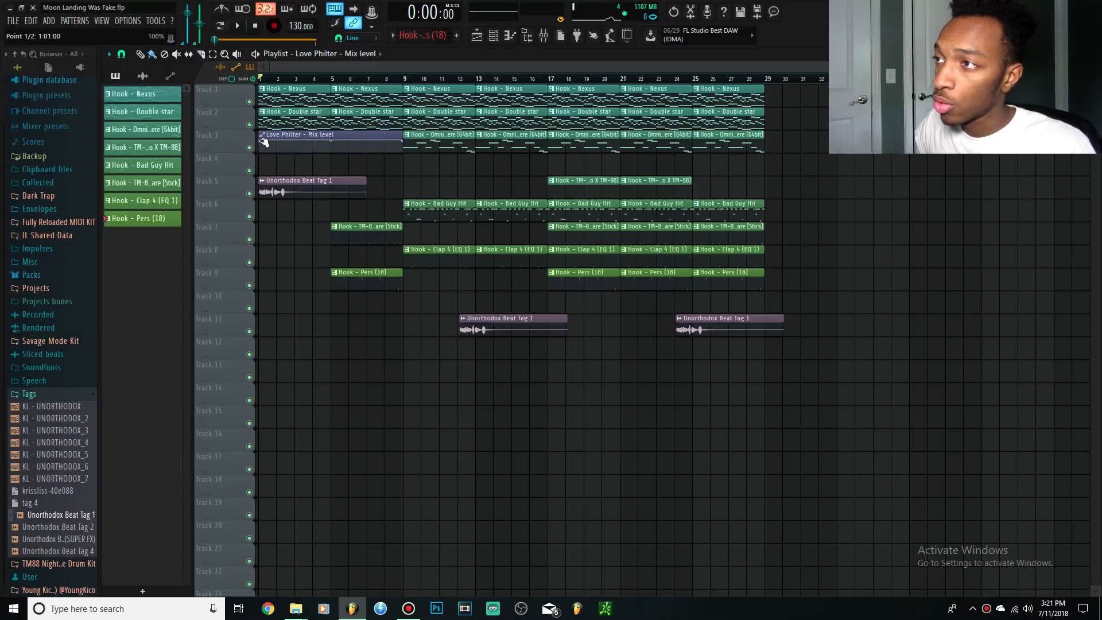
Set the Love Philter mix level automation to 0% from bar 1, with a jump to 100% at bar 8
scroll(261, 140, up, 5)
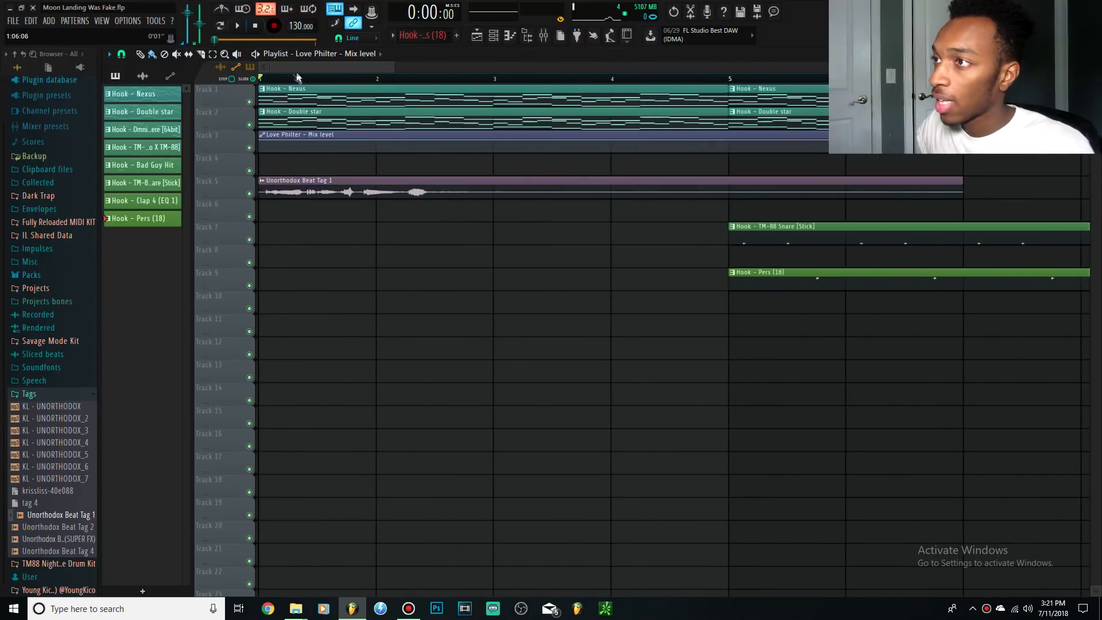
scroll(280, 166, up, 4)
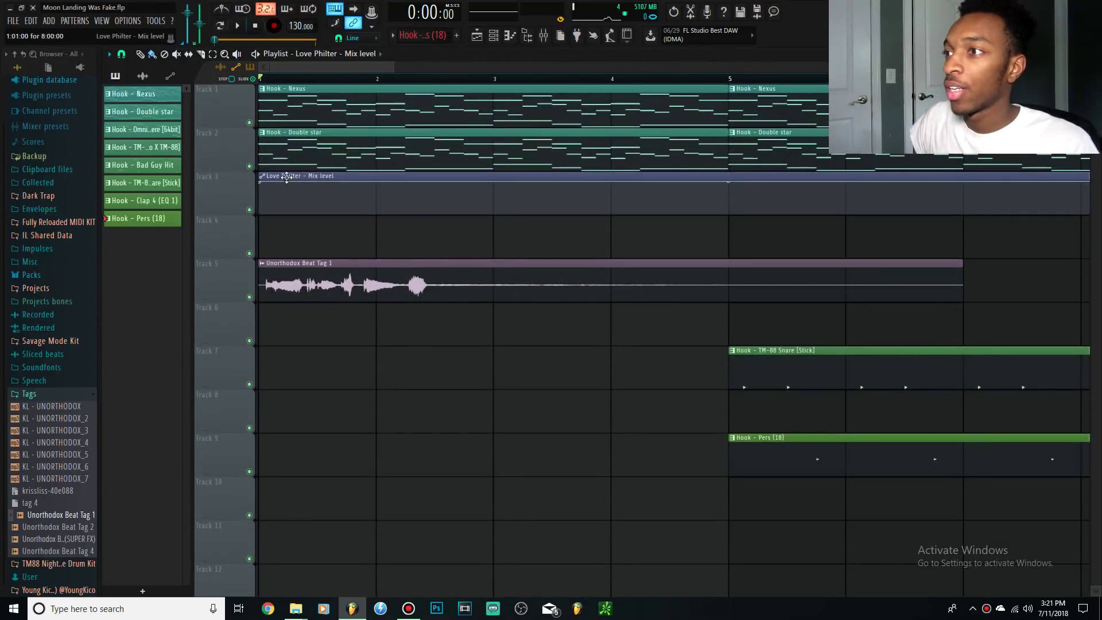
drag(264, 183, 256, 226)
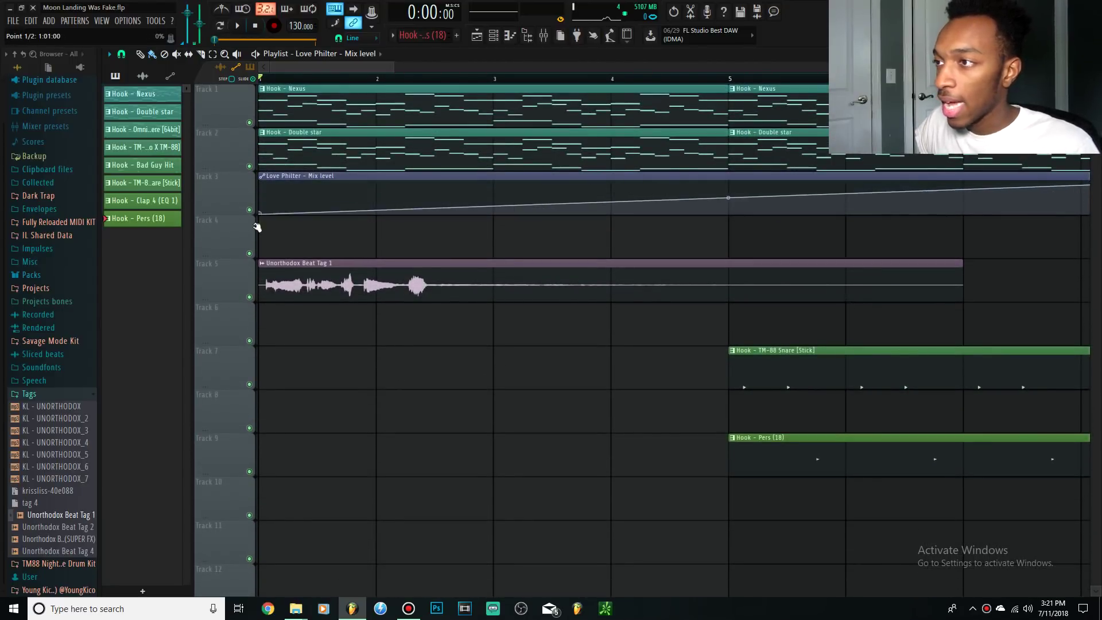
scroll(545, 225, down, 4)
mouse_move(451, 192)
mouse_down()
mouse_move(454, 225)
mouse_move(454, 195)
mouse_up()
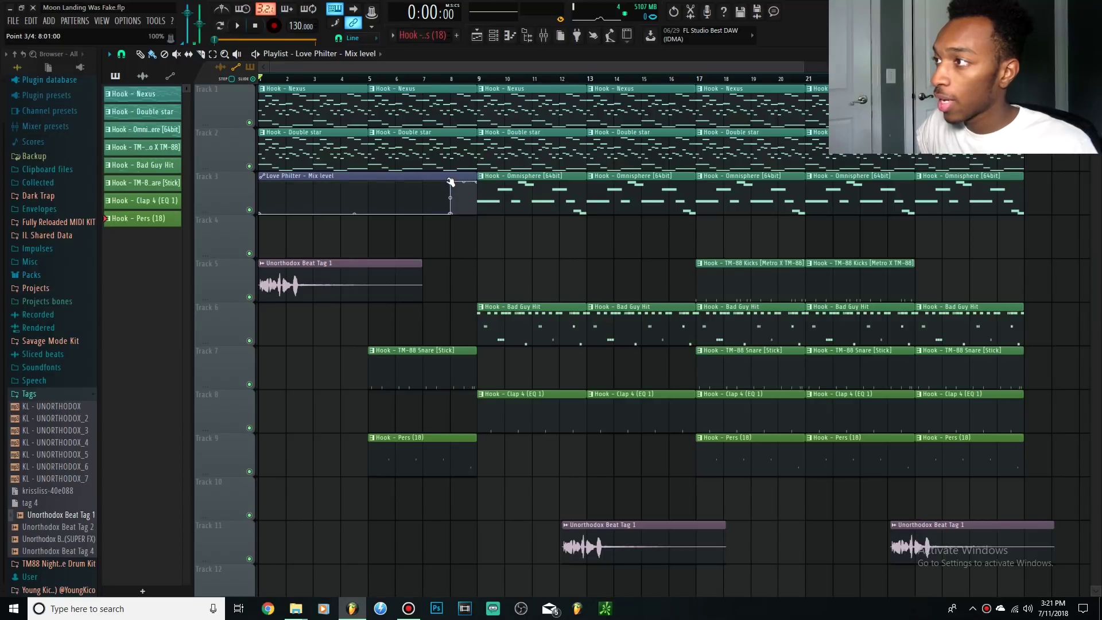
scroll(443, 187, down, 2)
scroll(396, 239, down, 3)
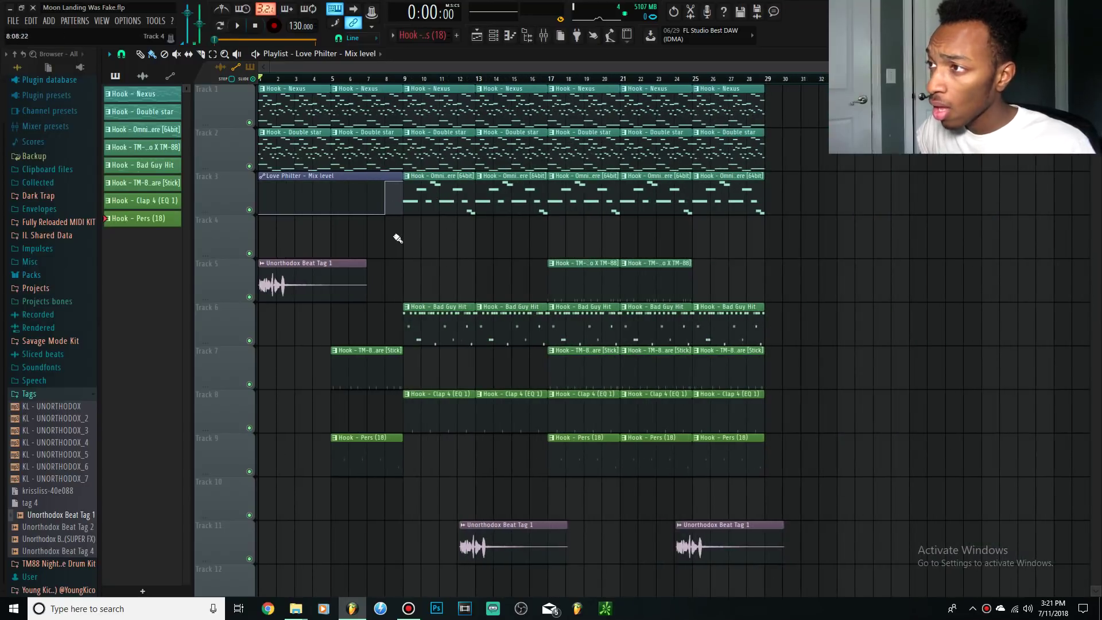
click(121, 54)
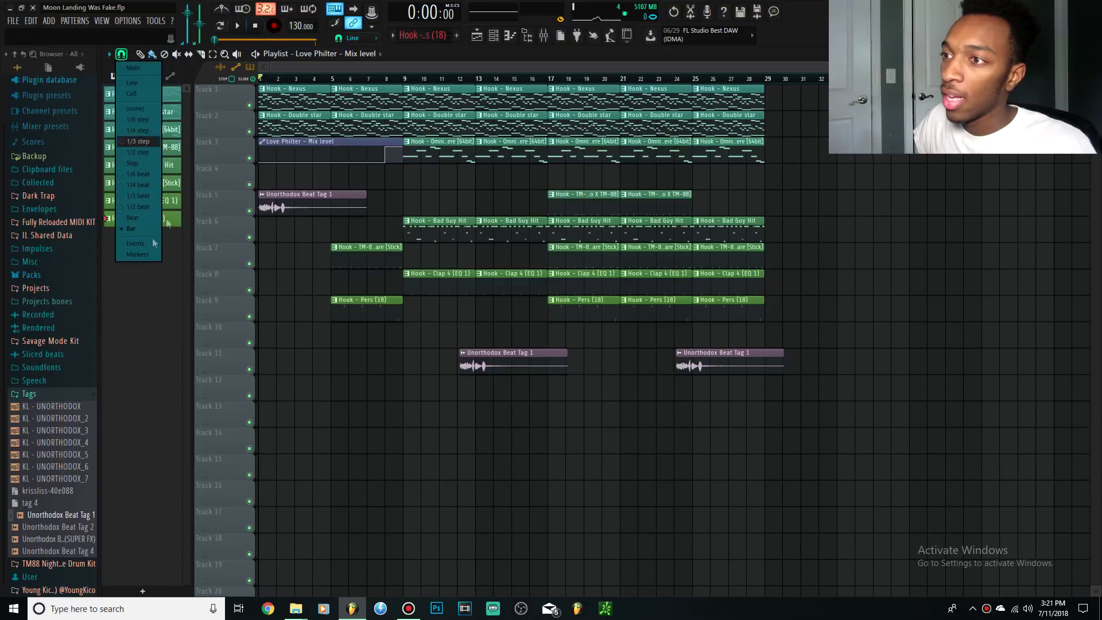
click(368, 80)
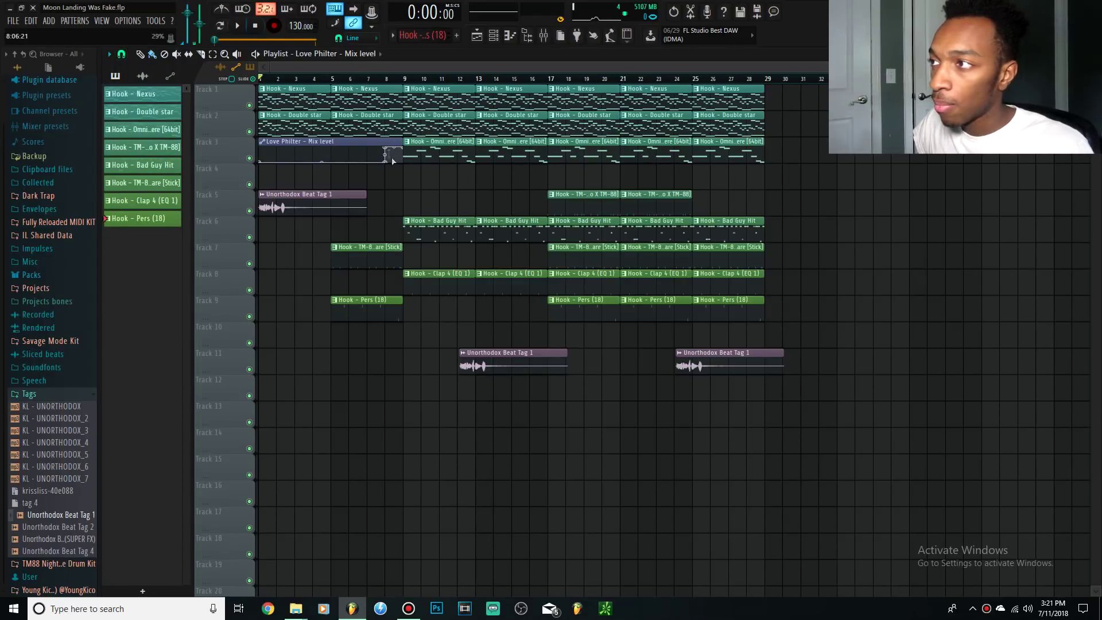
Try to remove the Omnisphere clip at bar 9 and extend the Love Philter automation clip to bar 10
scroll(386, 156, up, 3)
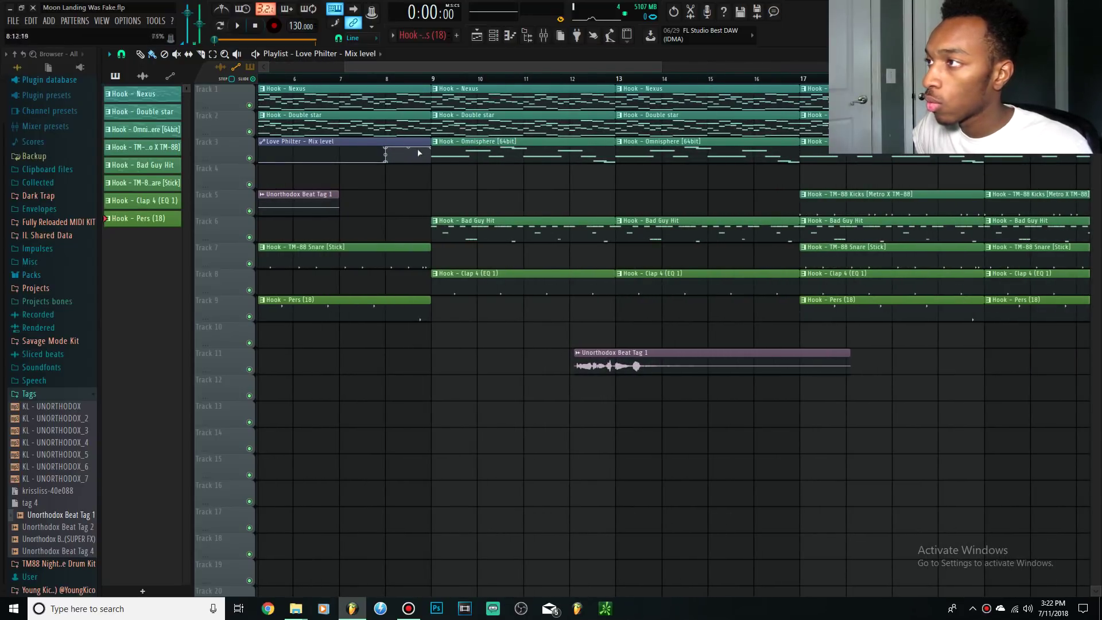
right_click(453, 154)
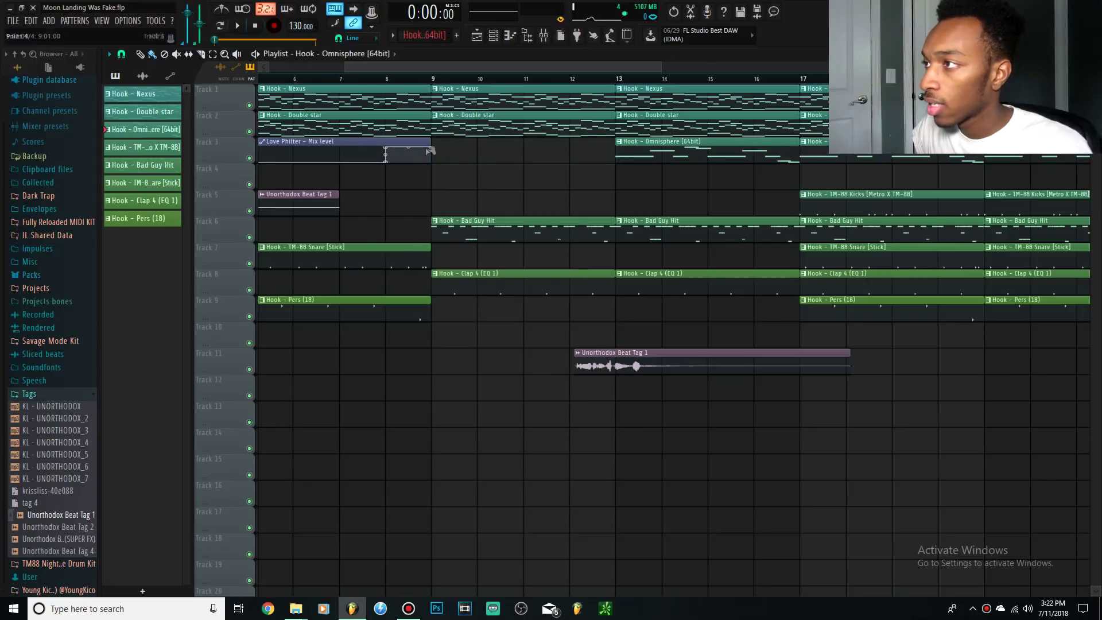
click(456, 148)
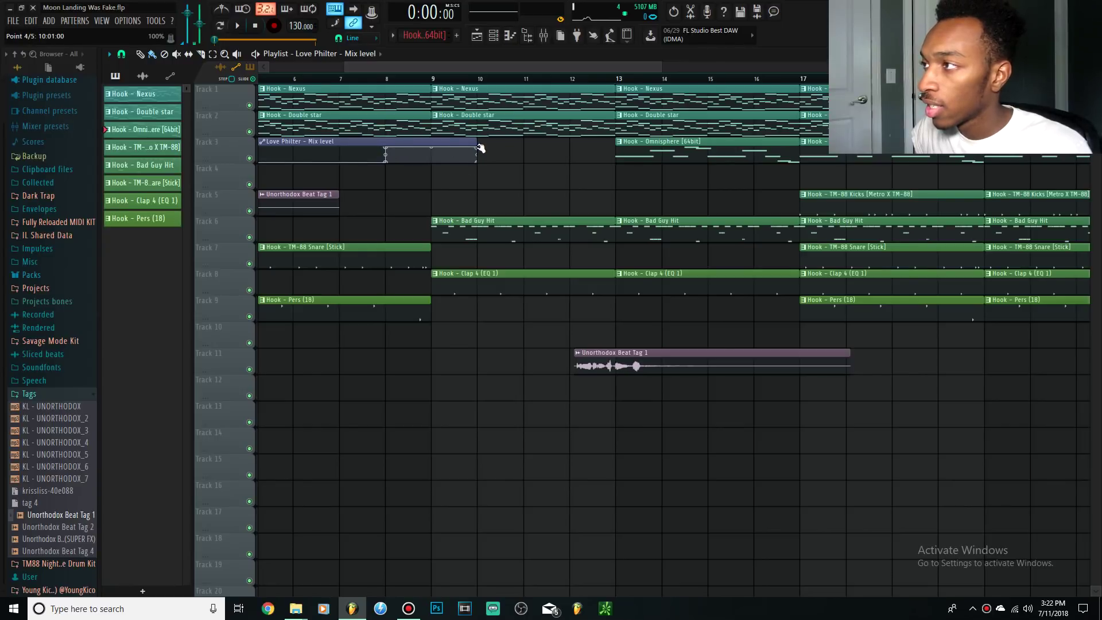
right_click(452, 144)
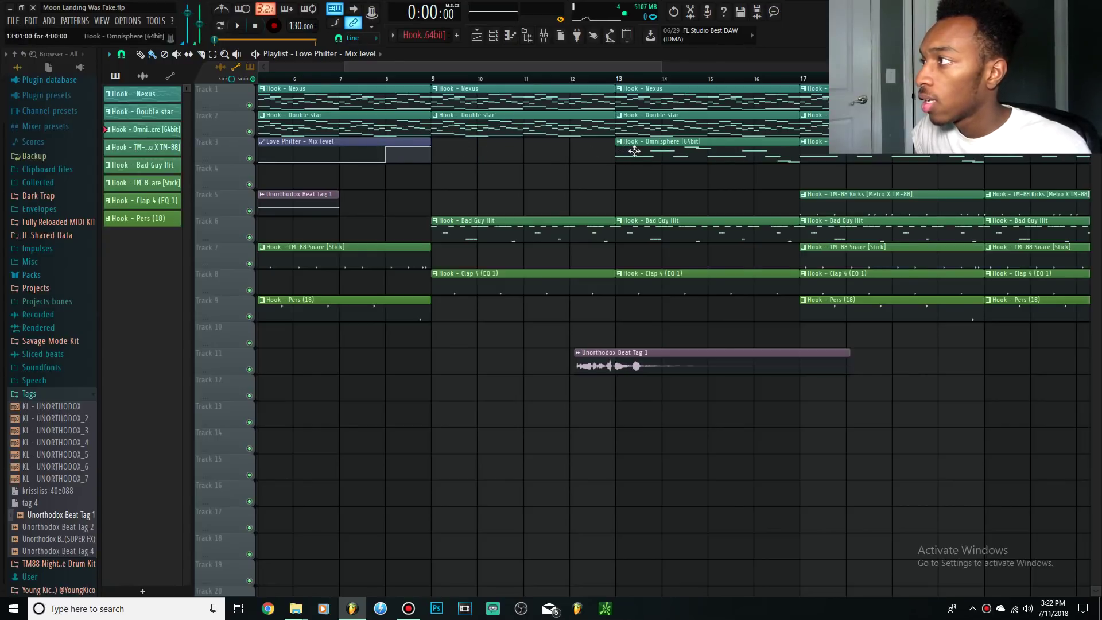
scroll(400, 156, down, 4)
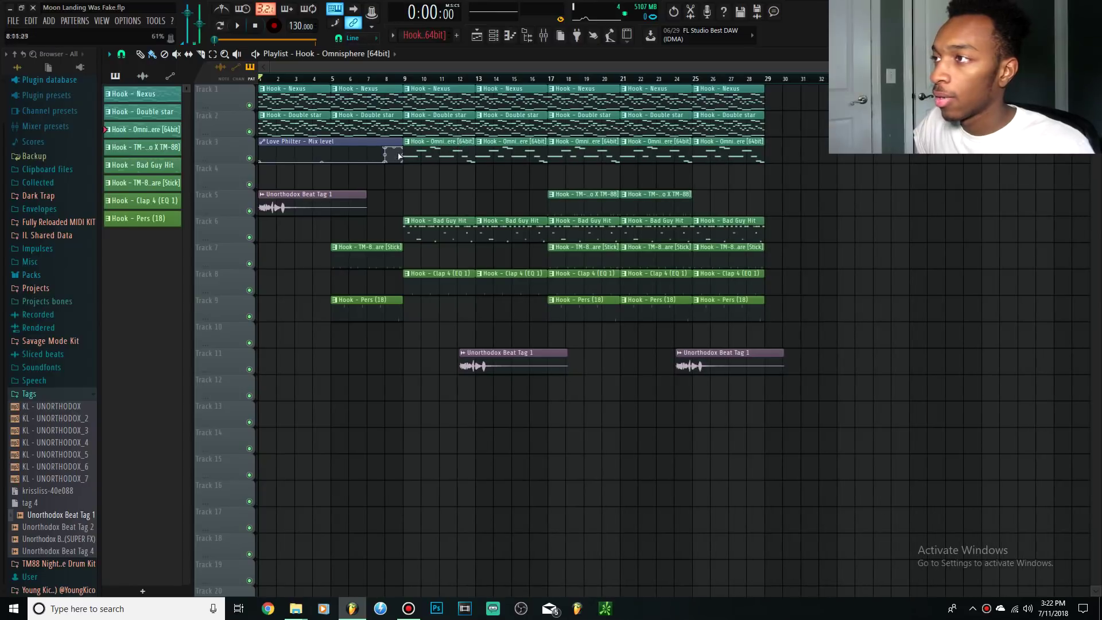
Raise the intro's Love Philter mix level automation to a middle level up to bar 8, with the start point at 46%
mouse_move(260, 162)
mouse_down()
mouse_move(261, 142)
mouse_move(259, 154)
mouse_up()
click(264, 154)
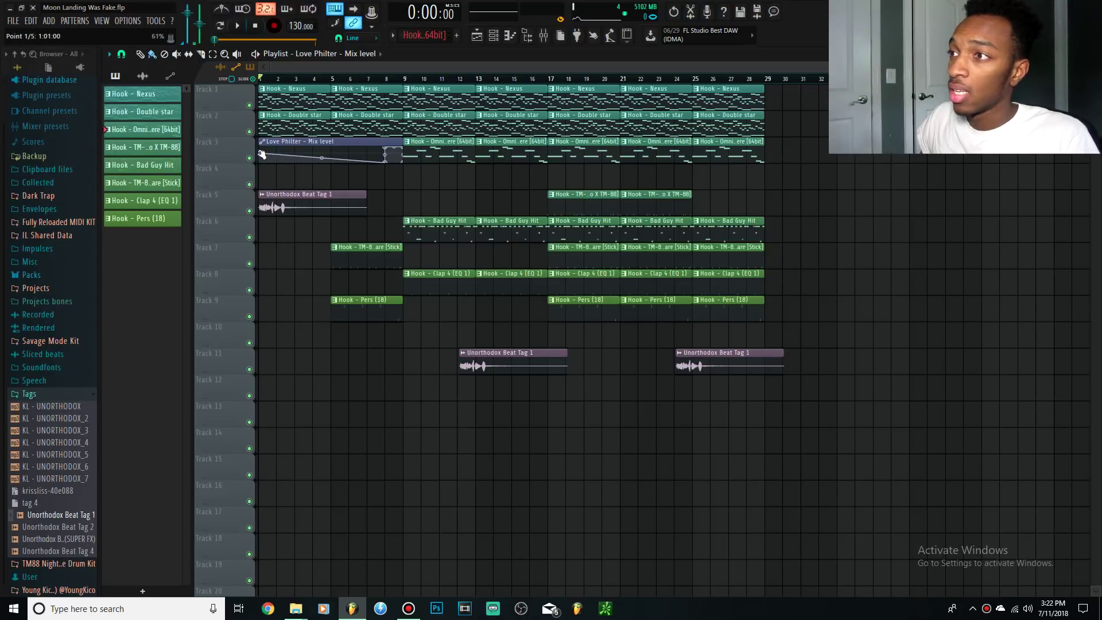
click(262, 154)
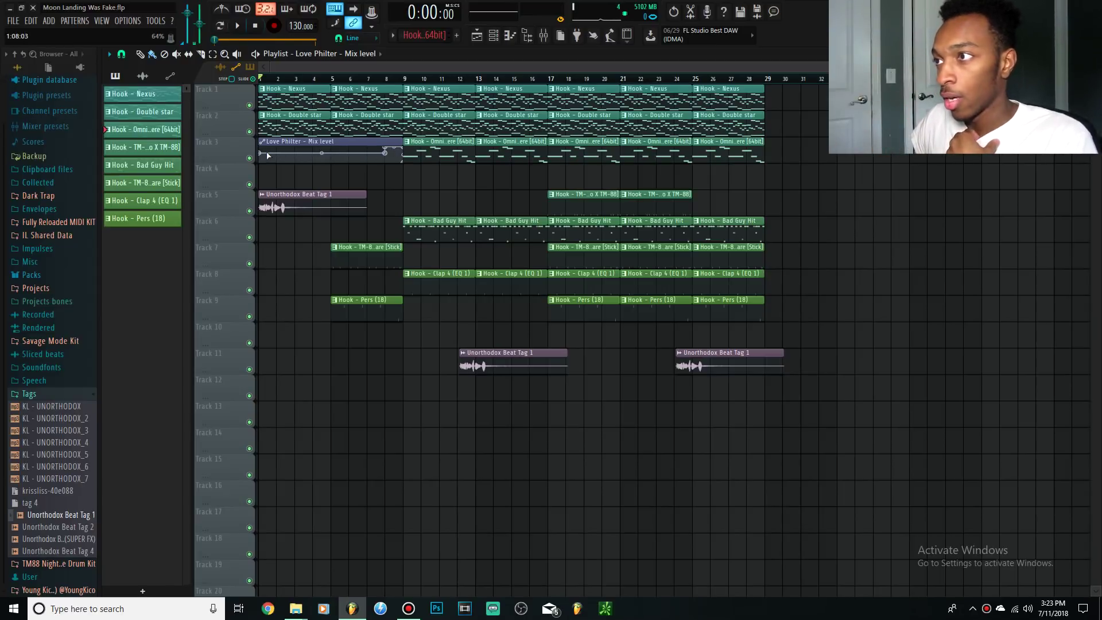
drag(264, 158, 264, 158)
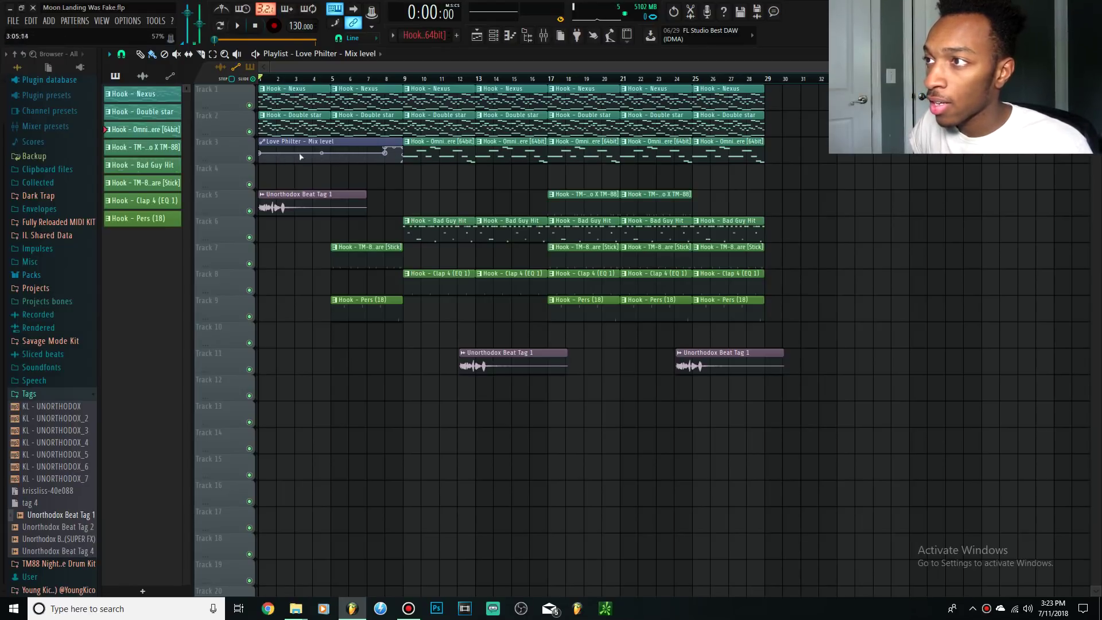
scroll(263, 155, up, 2)
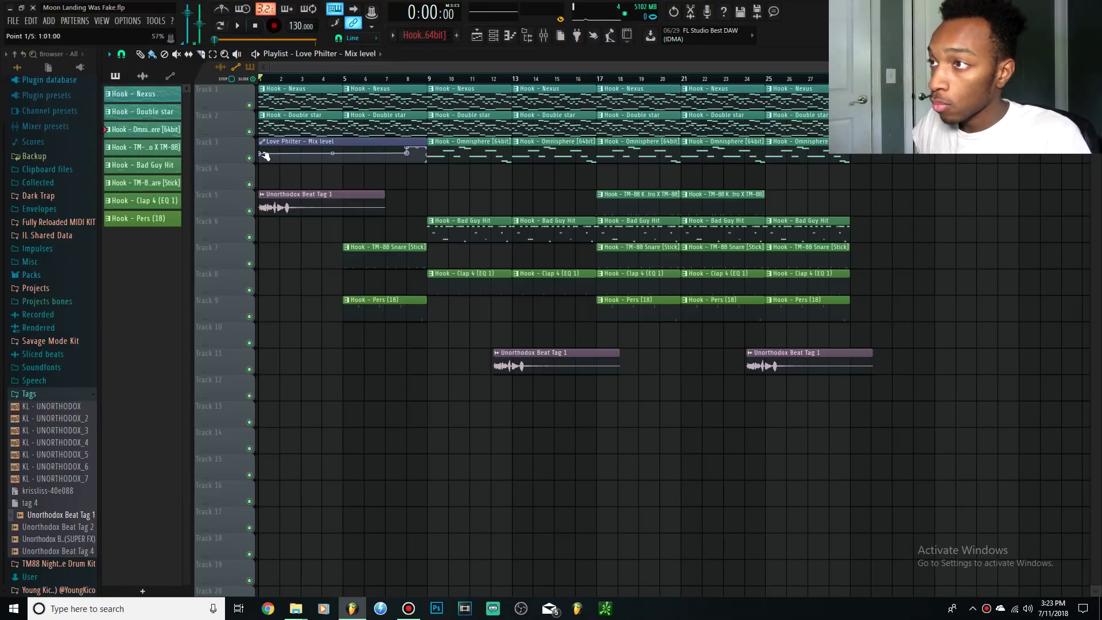
drag(261, 154, 261, 156)
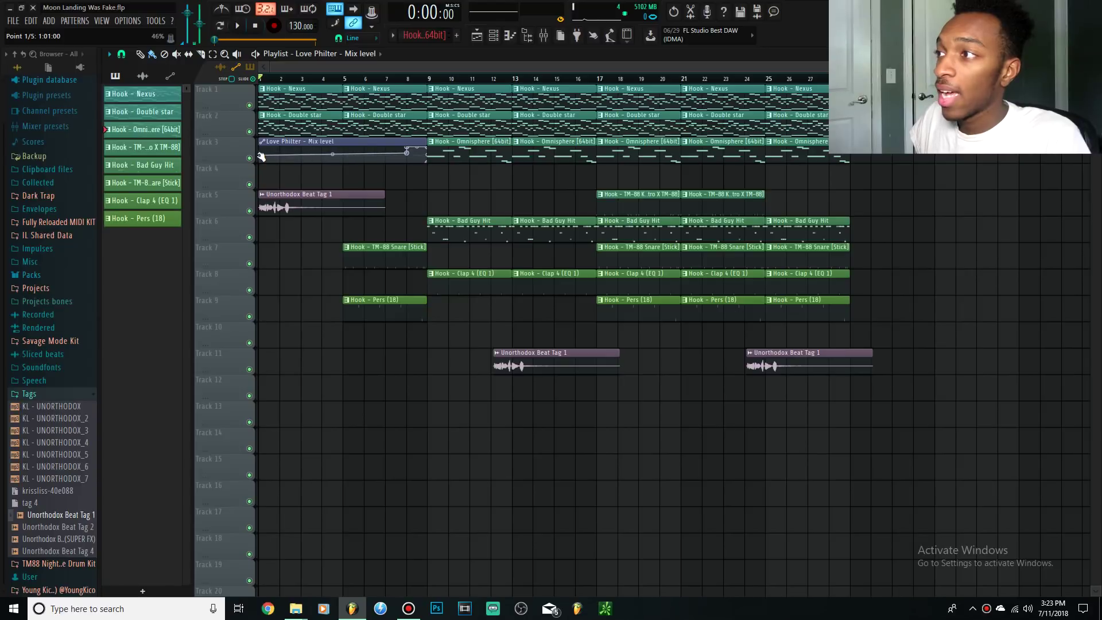
Clear the time selection over the intro and audition the partial filter mix from bar 1, ending with playback stopped
drag(268, 81, 427, 80)
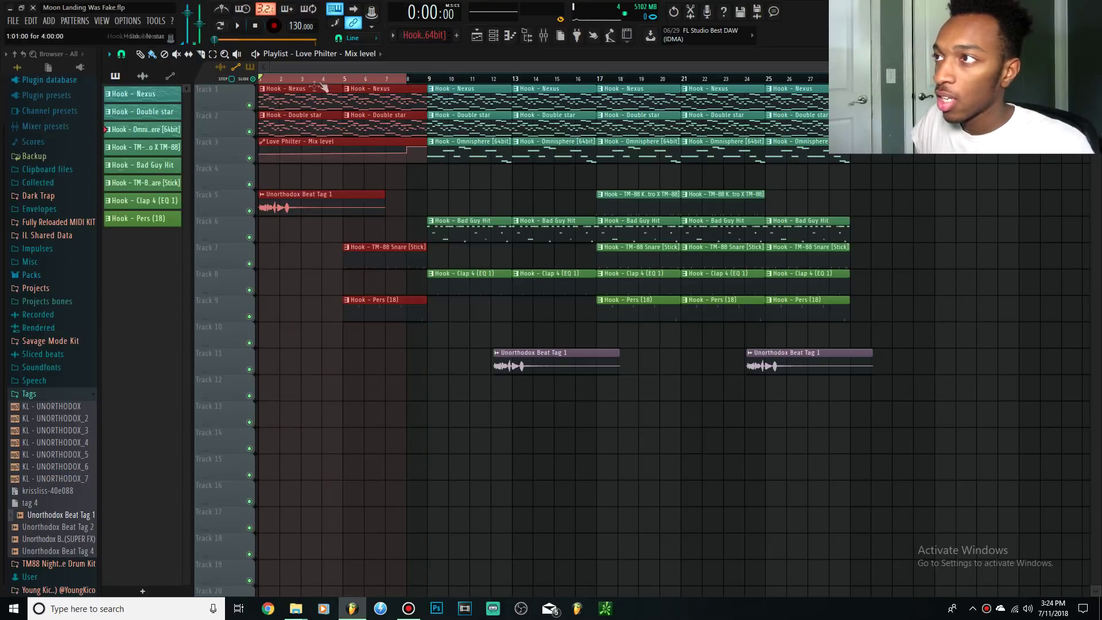
click(271, 80)
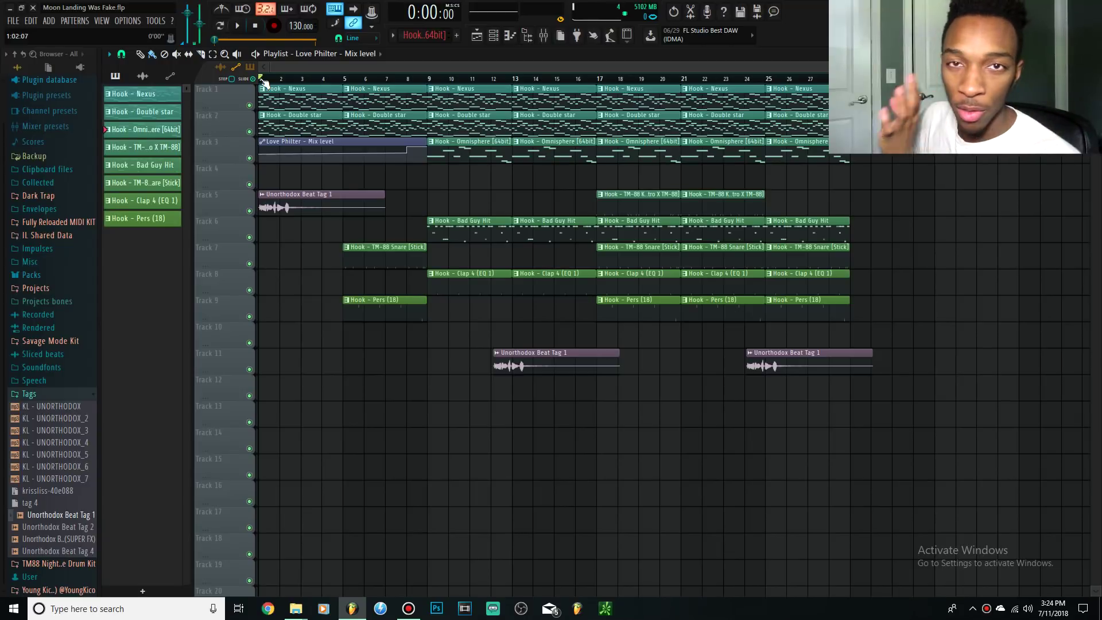
click(238, 27)
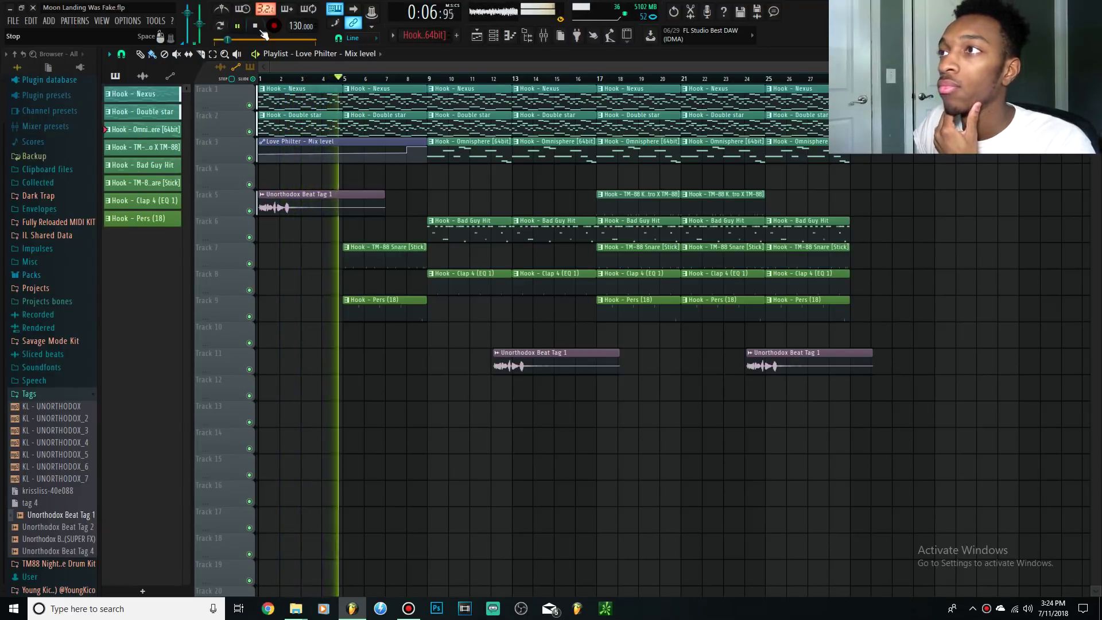
click(261, 32)
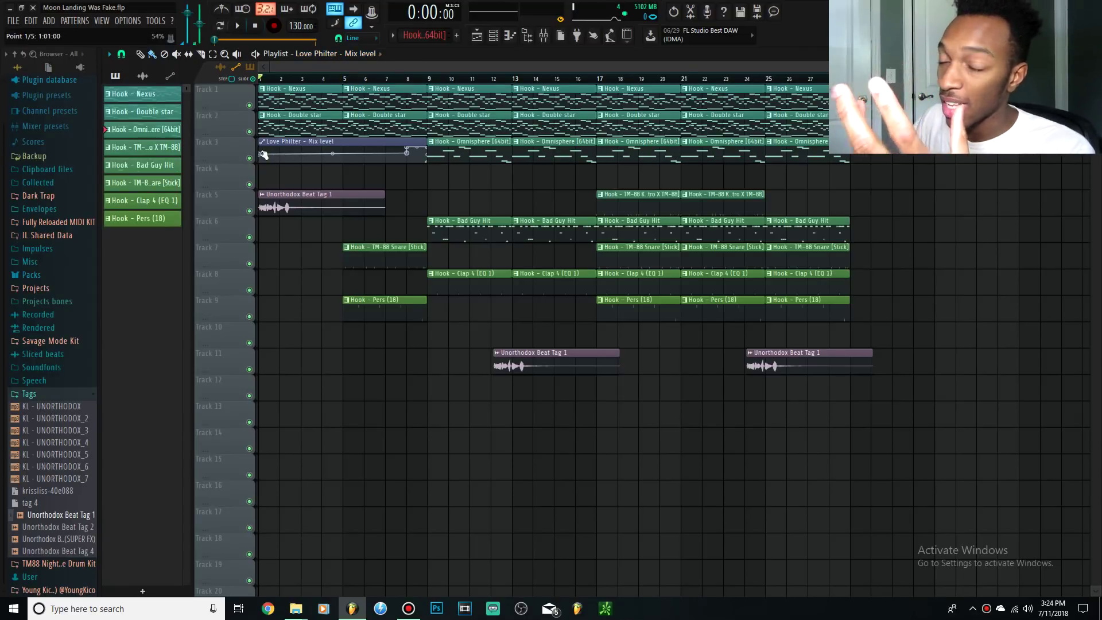
Raise the automation points at bars 1 and 8 to the maximum mix level, and briefly play the intro
drag(263, 154, 263, 147)
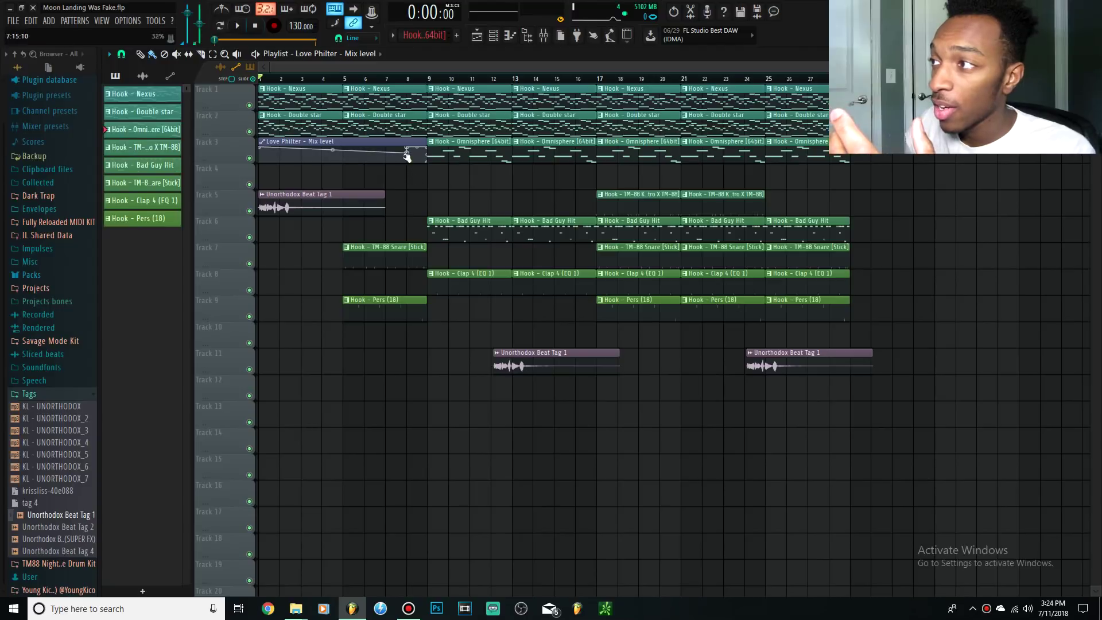
drag(405, 154, 406, 148)
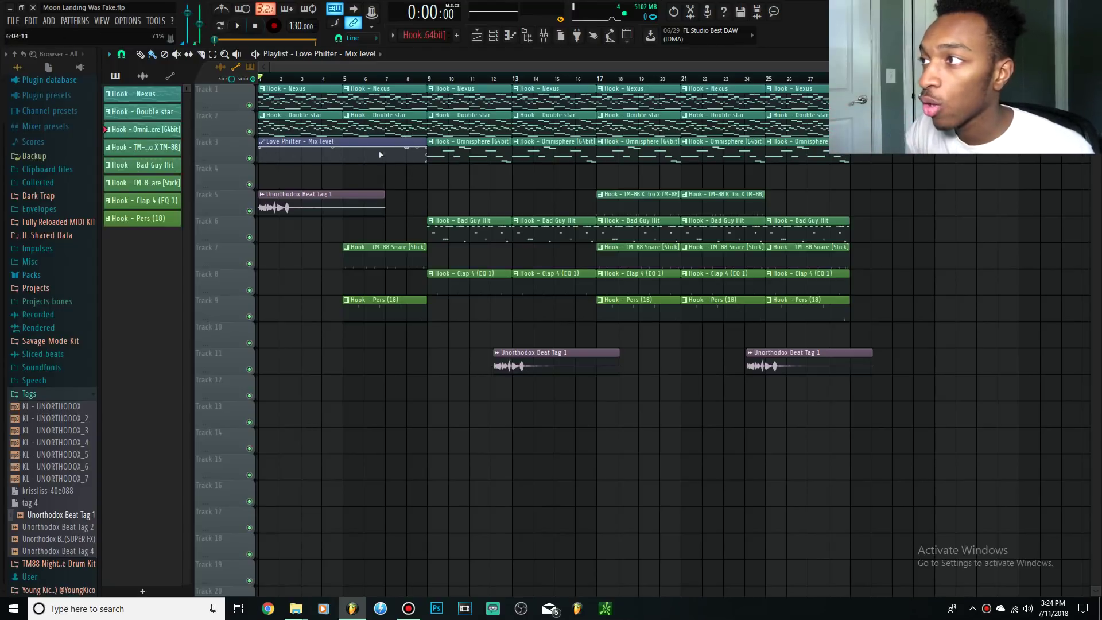
key(space)
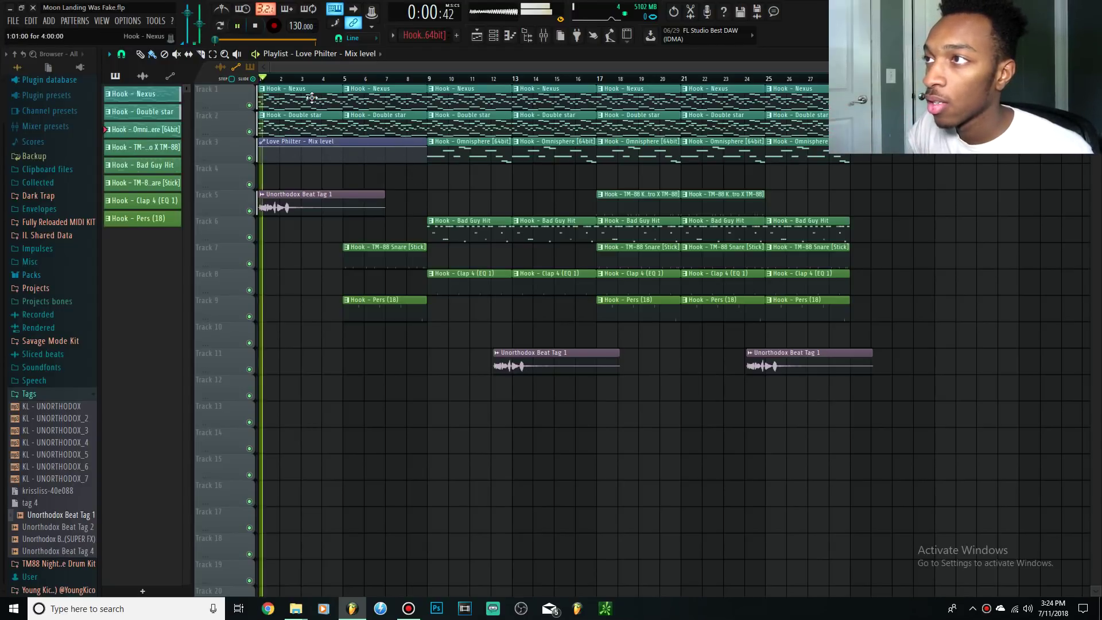
click(256, 27)
Lower the automation points at bars 1 and 8 to 0% so the jump stays at bar 8, and audition the intro
drag(259, 147, 261, 166)
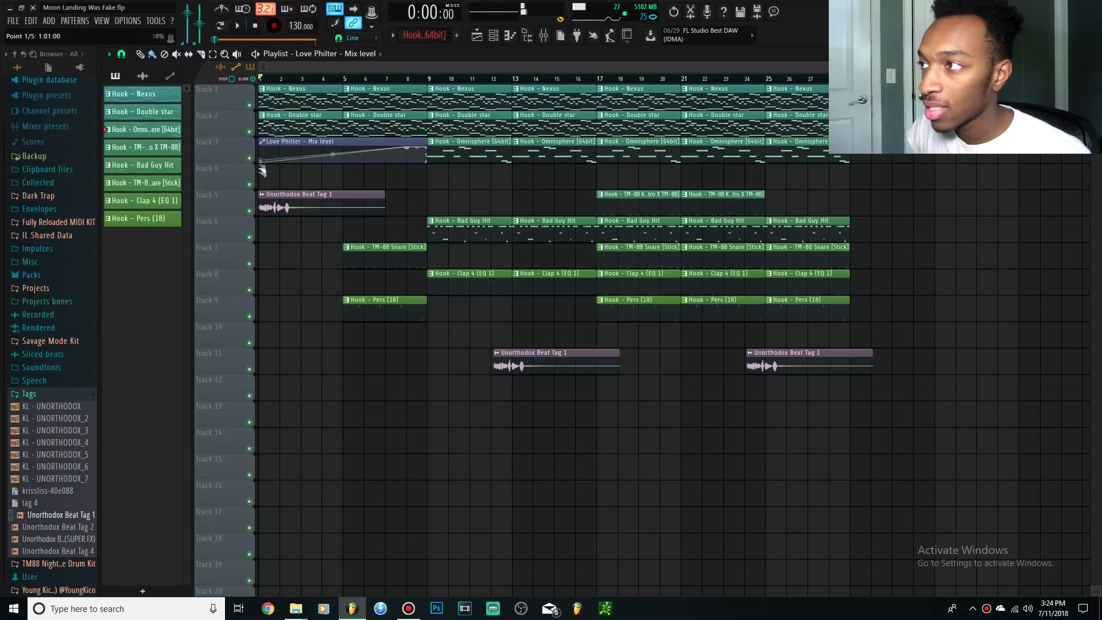
drag(406, 148, 407, 163)
key(space)
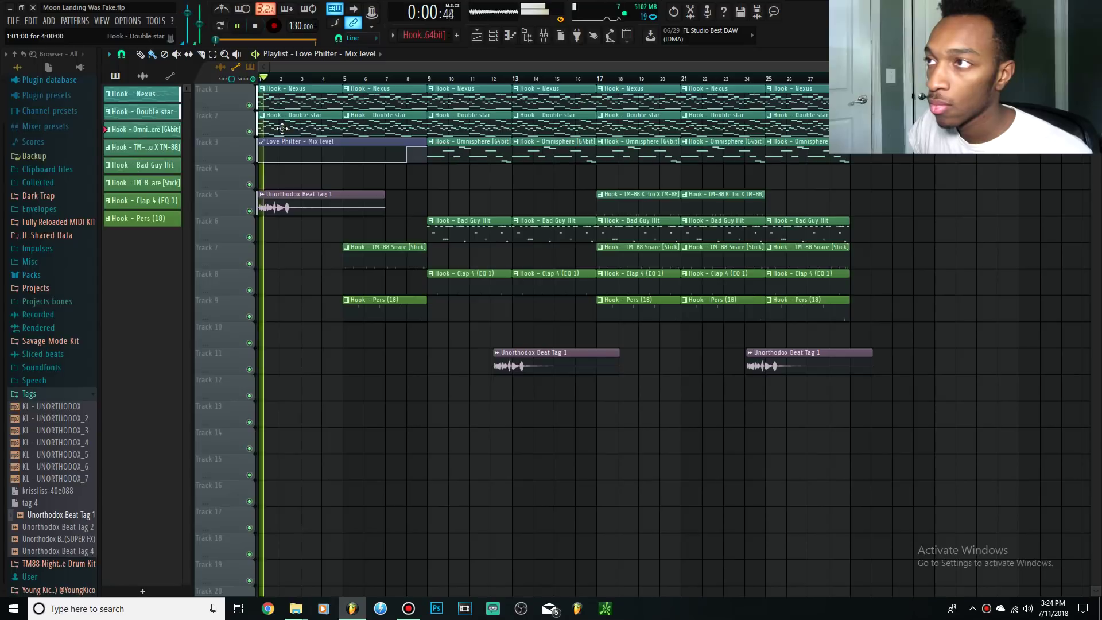
click(256, 27)
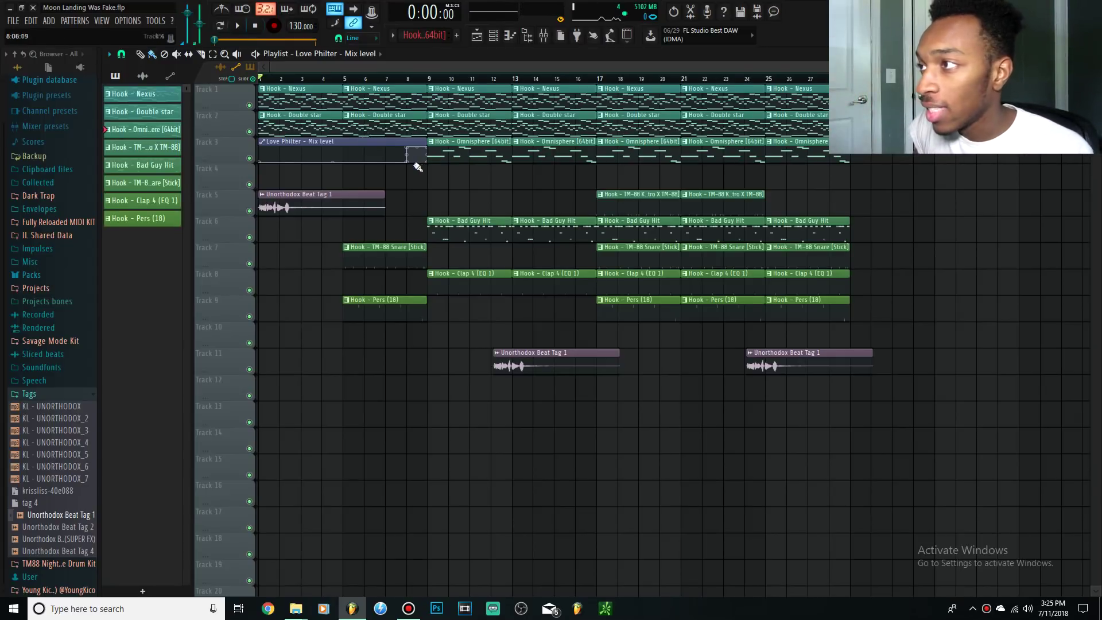
Move the Omnisphere clip at bar 9 on Track 3 to Track 4 at bar 13
drag(405, 152, 408, 147)
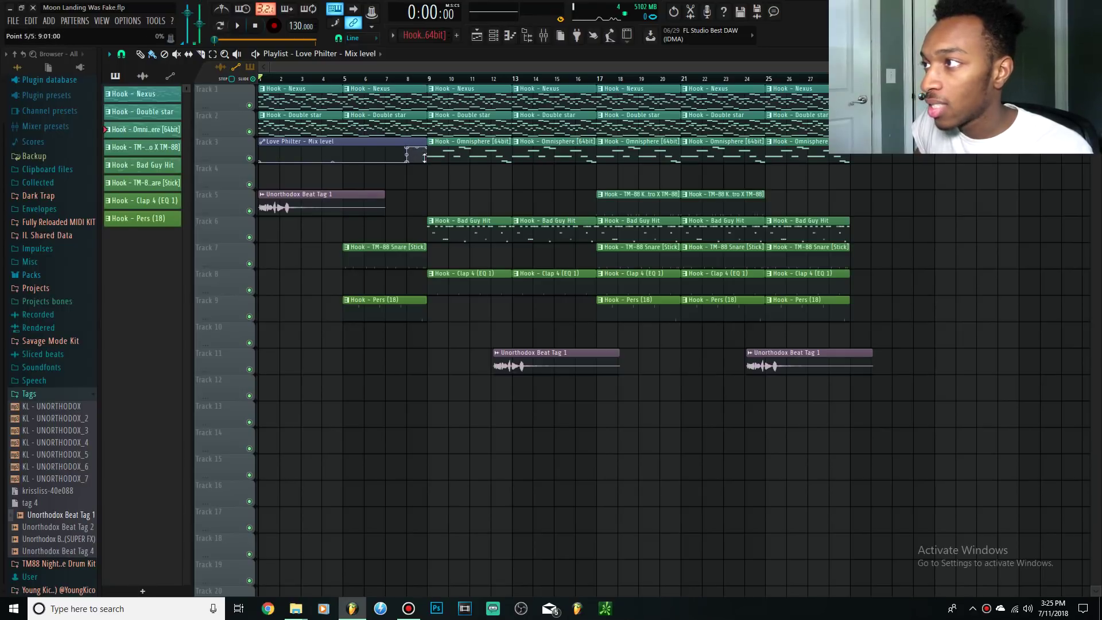
drag(453, 147, 539, 174)
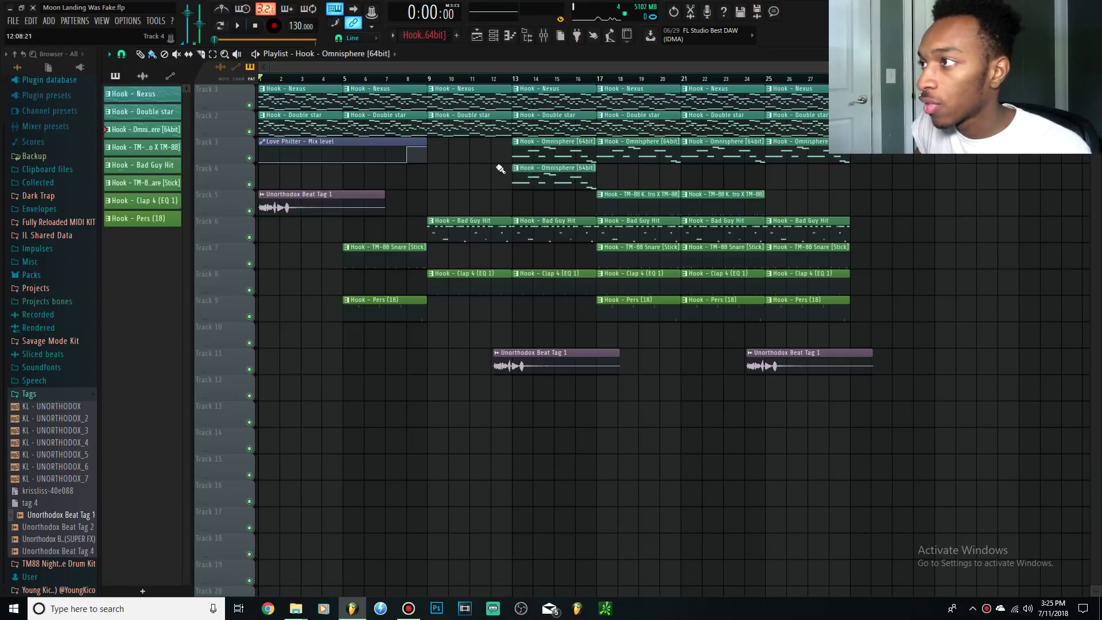
Examine the Love Philter automation jump at bar 8, including with the playhead there and a time selection over bars 1 to 8
scroll(416, 160, up, 4)
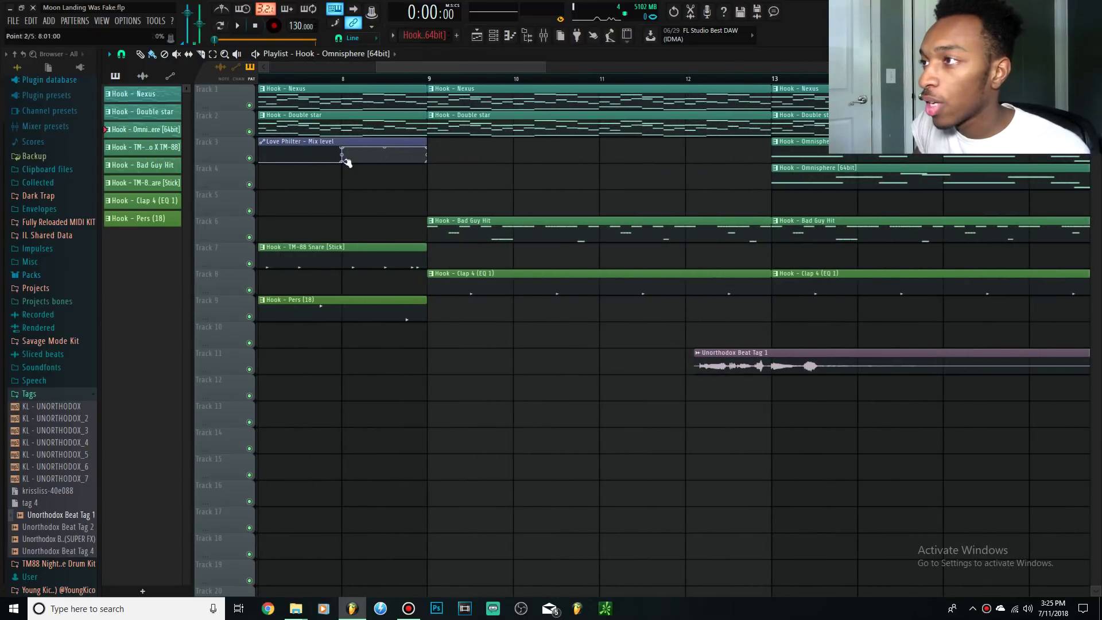
scroll(343, 157, up, 3)
scroll(314, 163, down, 8)
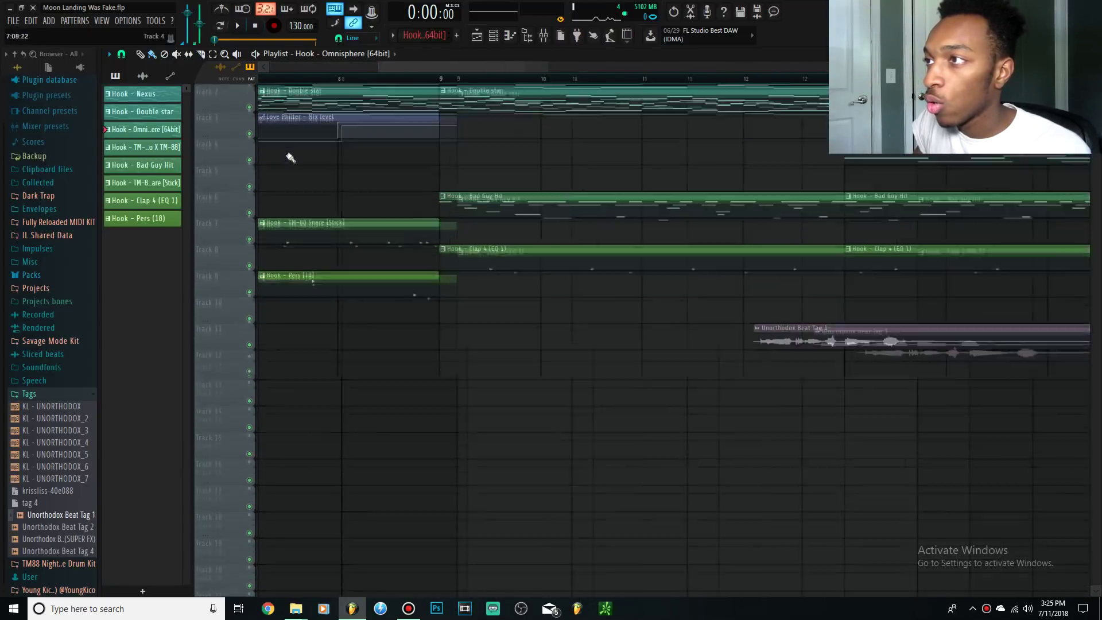
drag(267, 82, 383, 85)
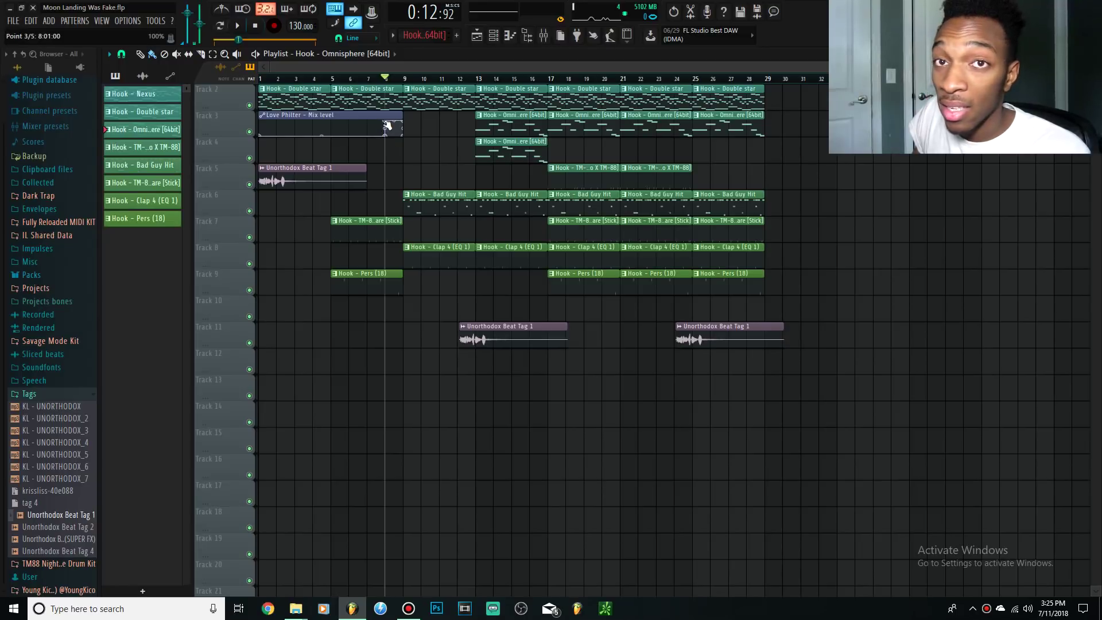
scroll(387, 125, up, 4)
mouse_move(389, 84)
mouse_down()
mouse_move(261, 83)
mouse_move(763, 89)
mouse_move(848, 78)
mouse_up()
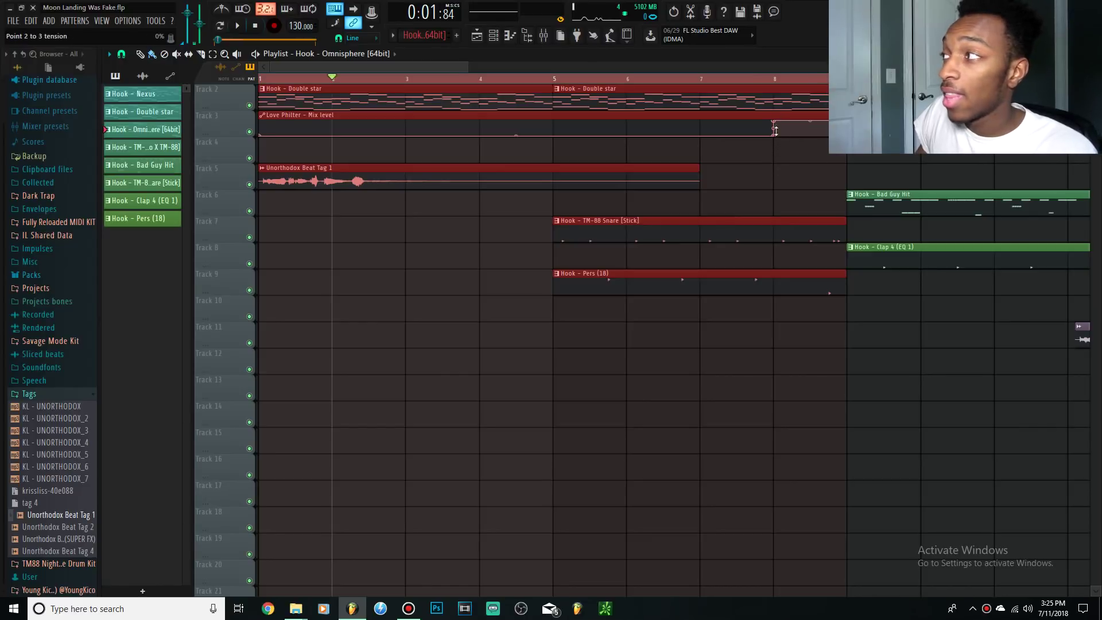
scroll(848, 78, down, 5)
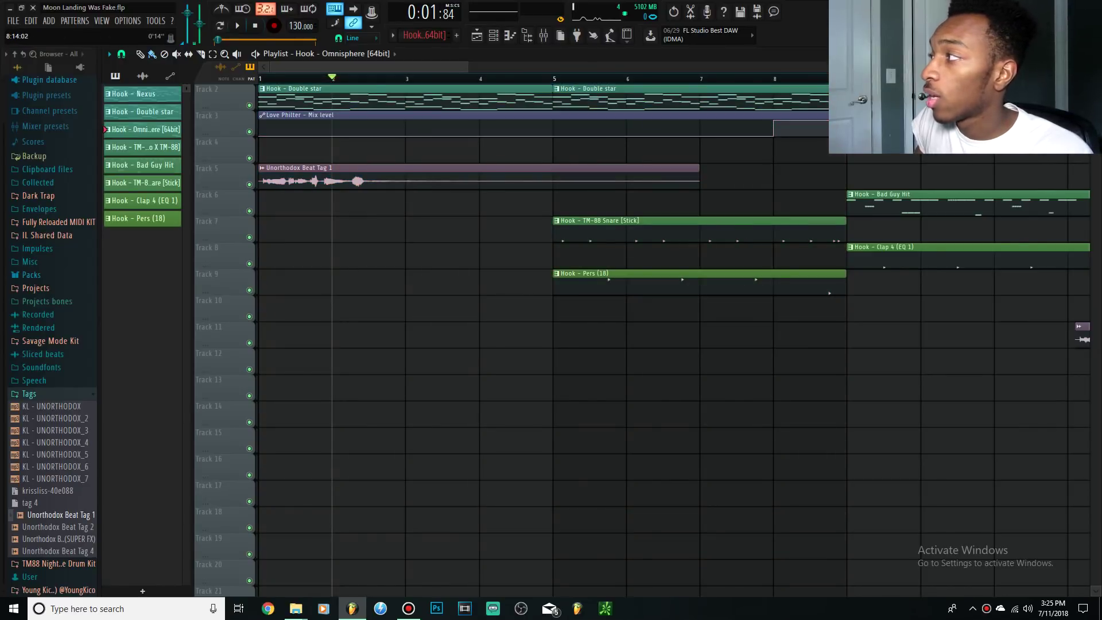
Move the Omnisphere clip from Track 4 back to Track 3 at bar 9, and audition the intro from bar 1
drag(620, 150, 544, 124)
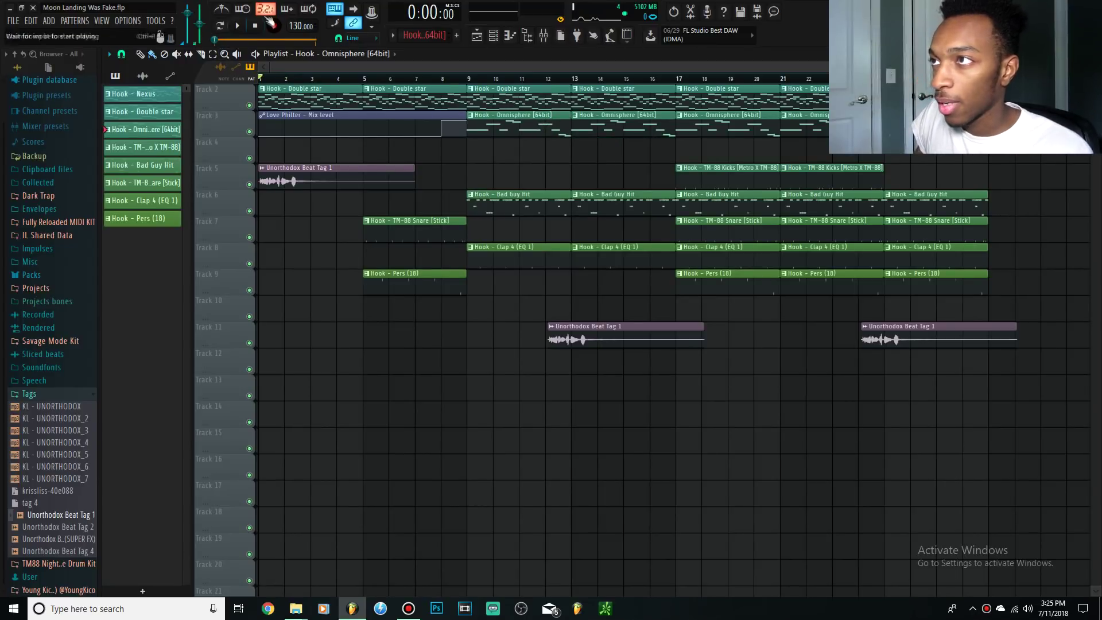
key(space)
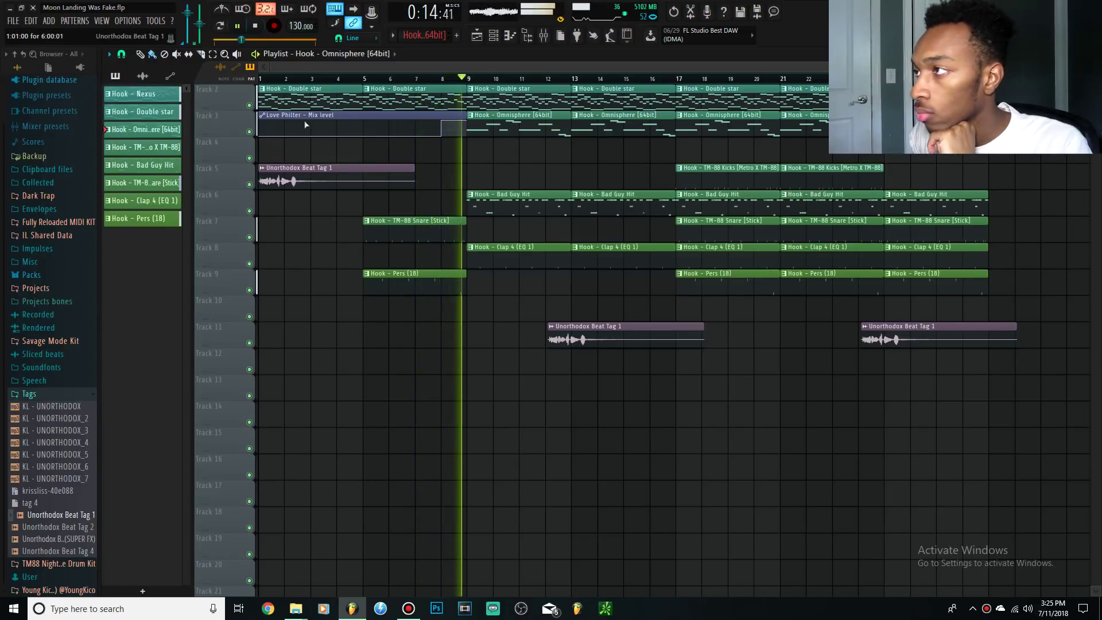
click(259, 26)
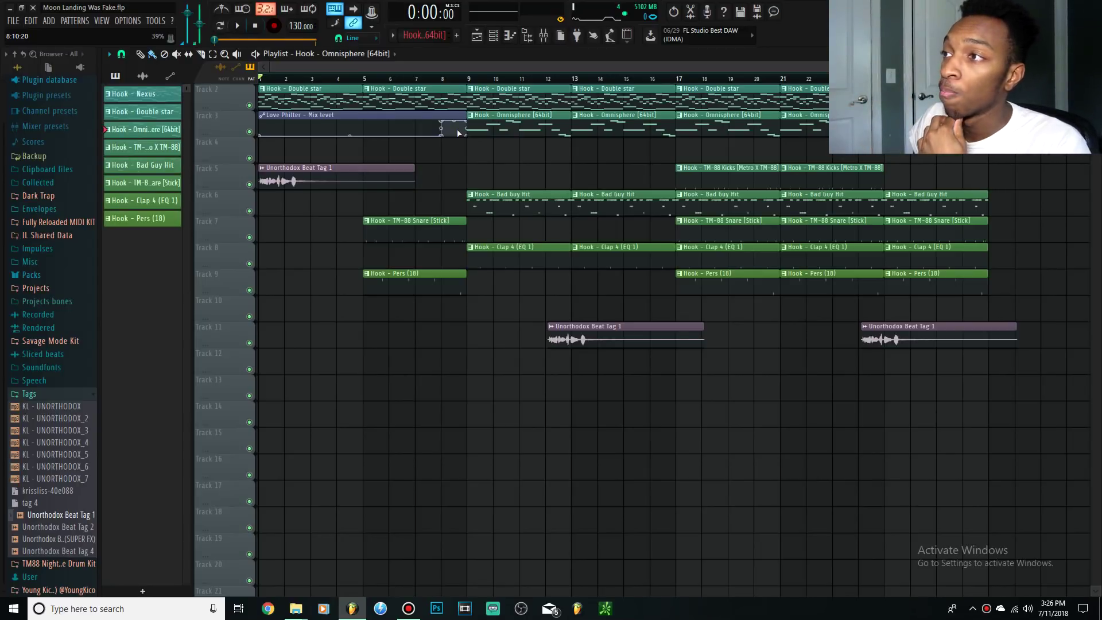
Delete the Love Philter mix level automation clip and load Gross Beat into the master's first effect slot
right_click(425, 114)
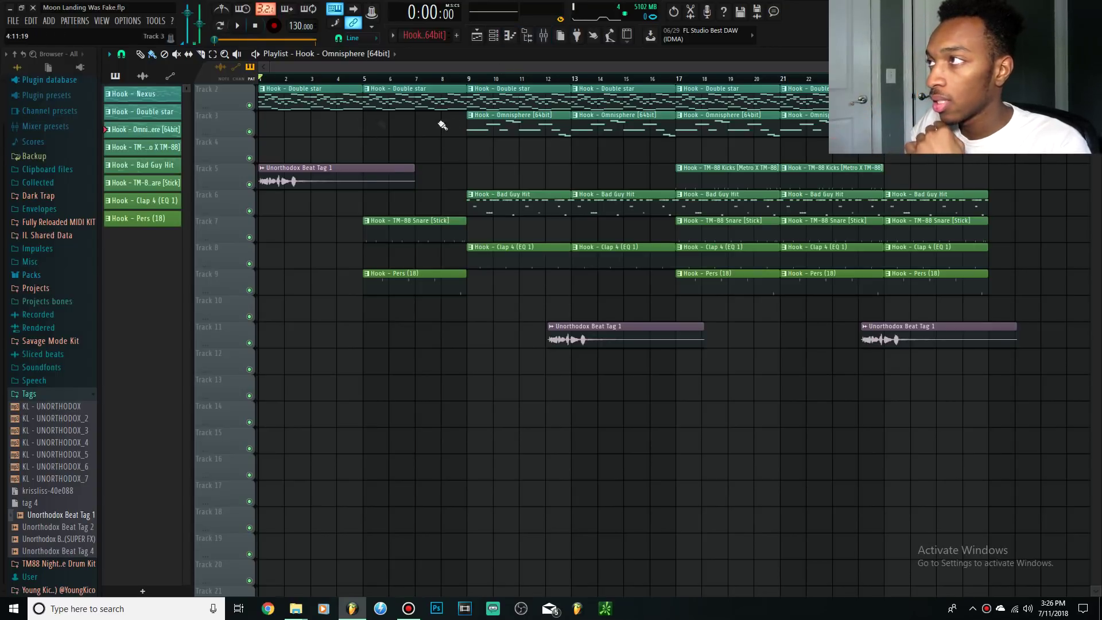
click(541, 38)
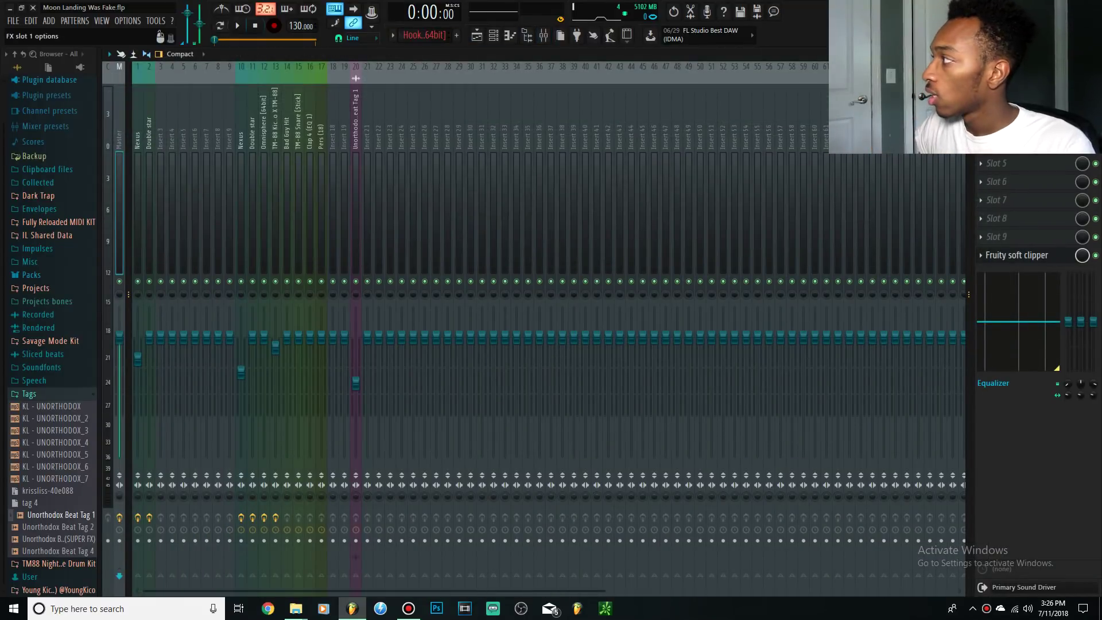
click(1010, 108)
click(827, 229)
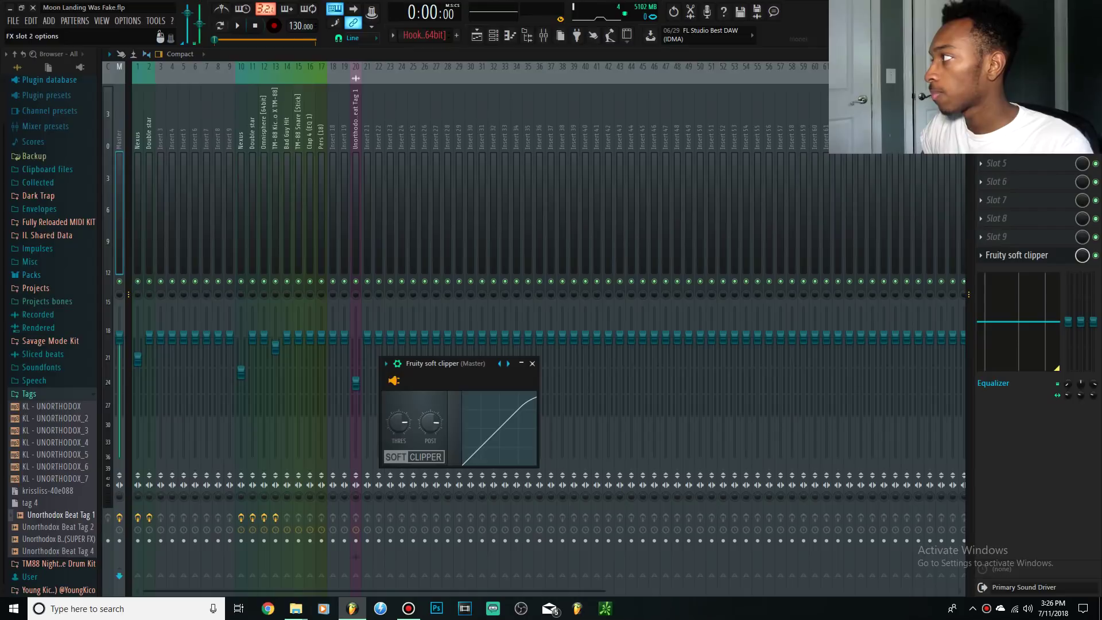
click(1010, 89)
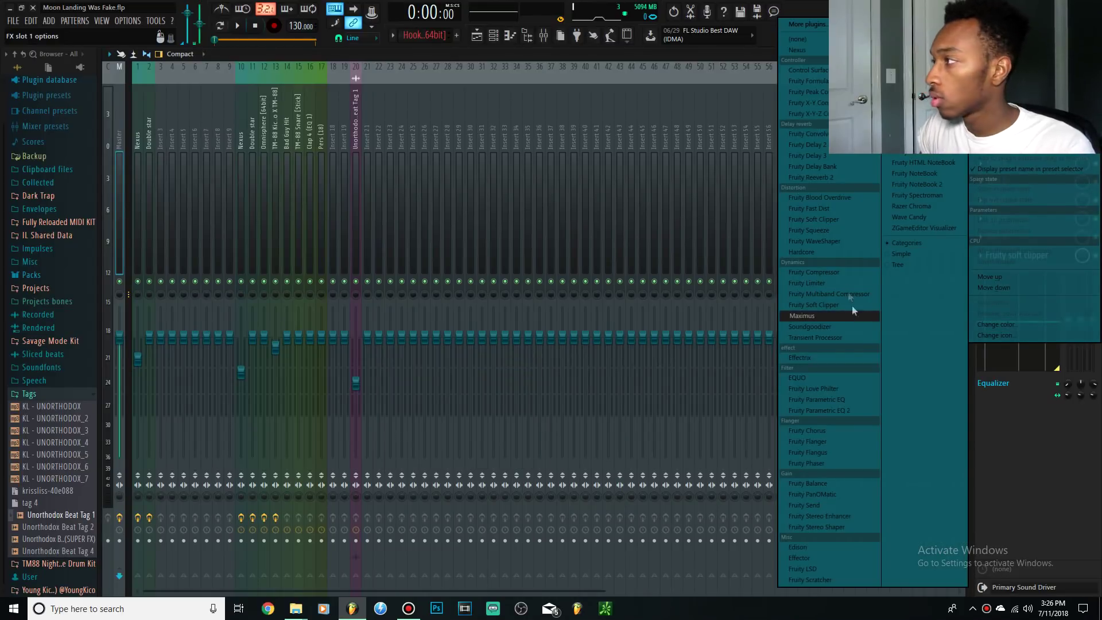
click(831, 217)
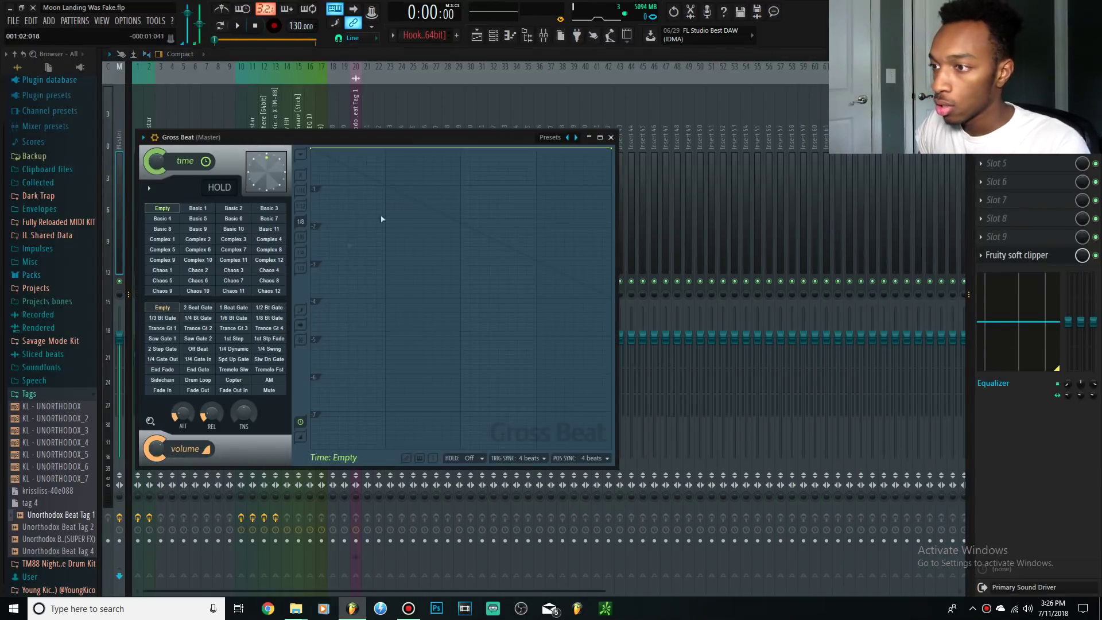
Apply Gross Beat's 2 Beat Gate volume preset, audition it from bar 1, and close the plugin window
click(197, 307)
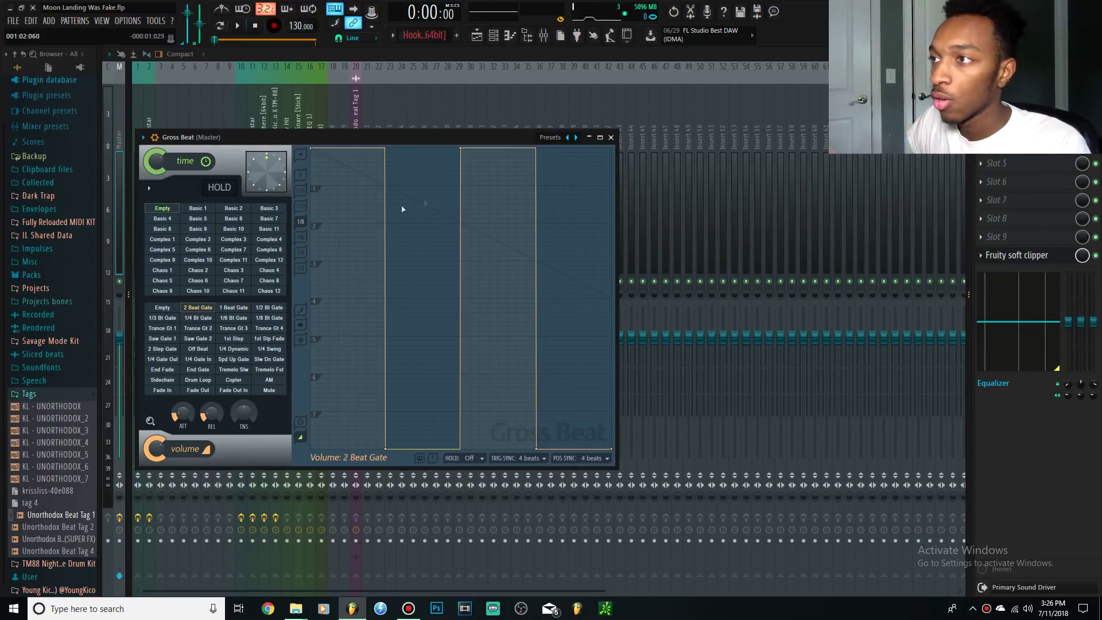
key(space)
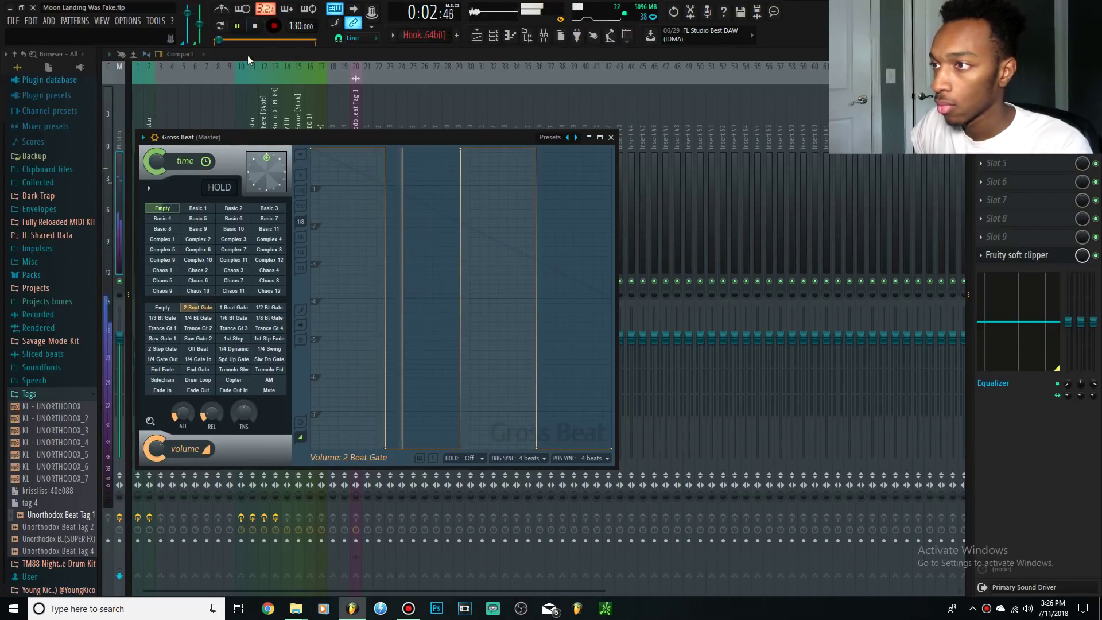
click(254, 26)
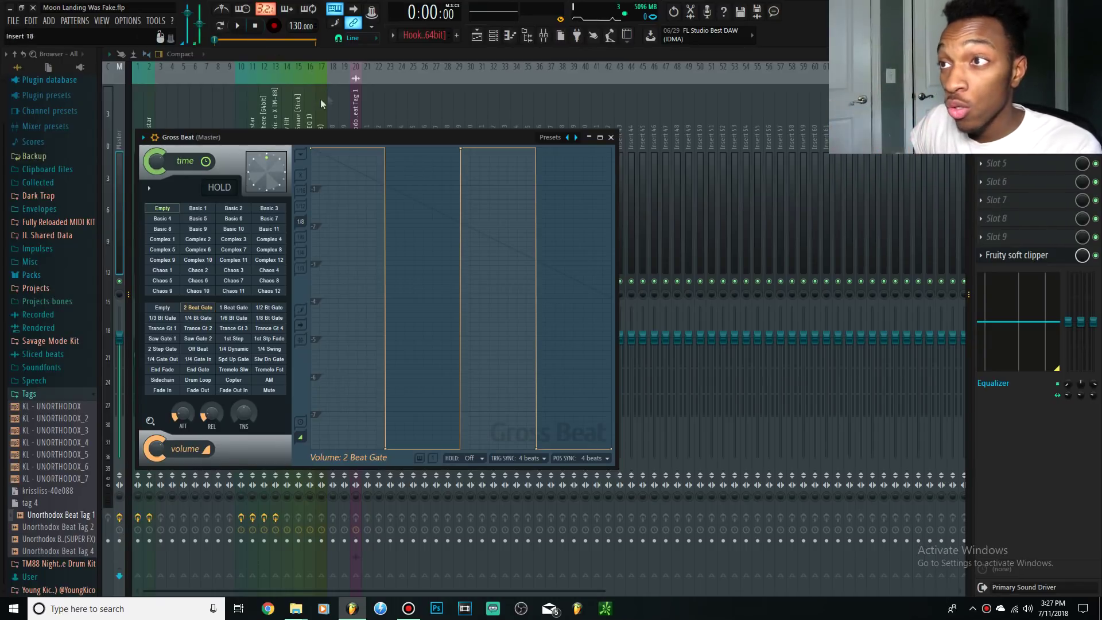
key(Escape)
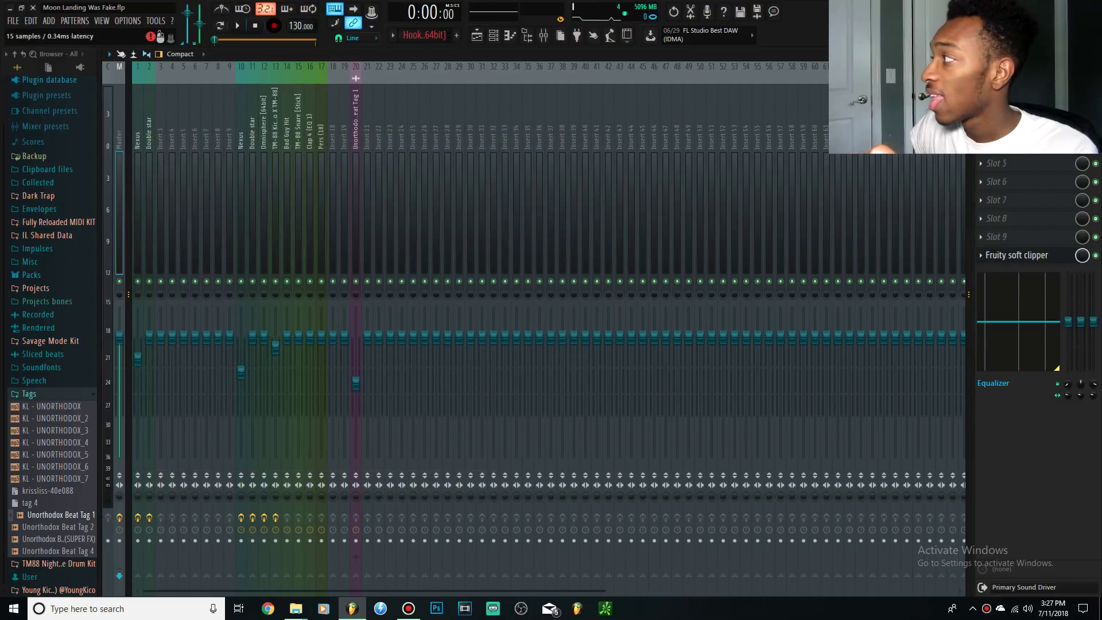
Select the time range from bar 1 to bar 17 and create an automation clip for Gross Beat's mix level
click(476, 36)
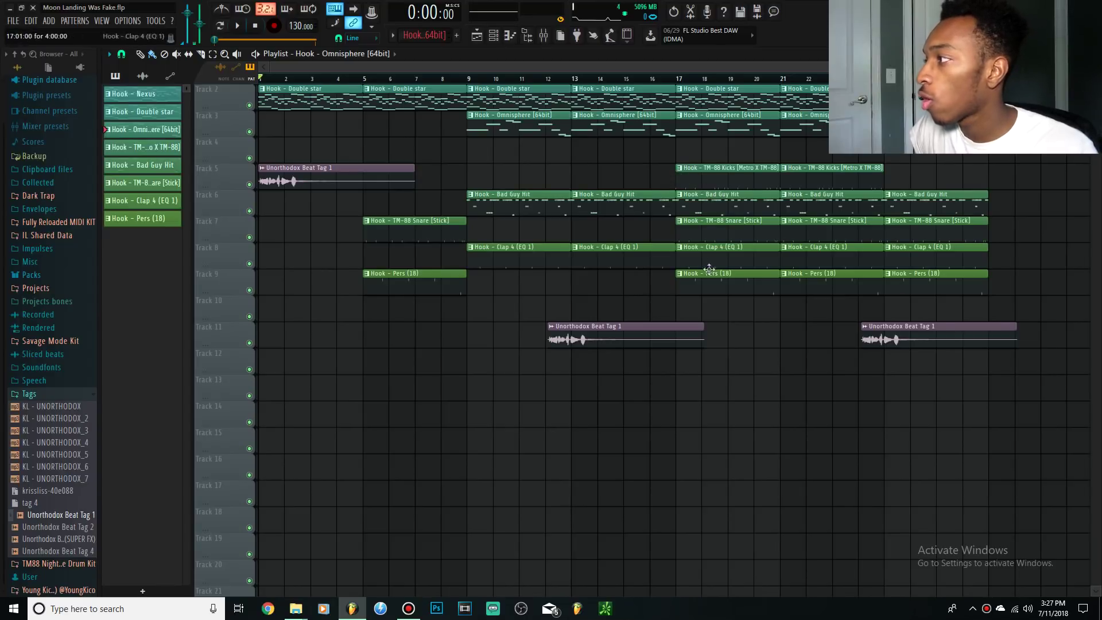
drag(672, 79, 207, 64)
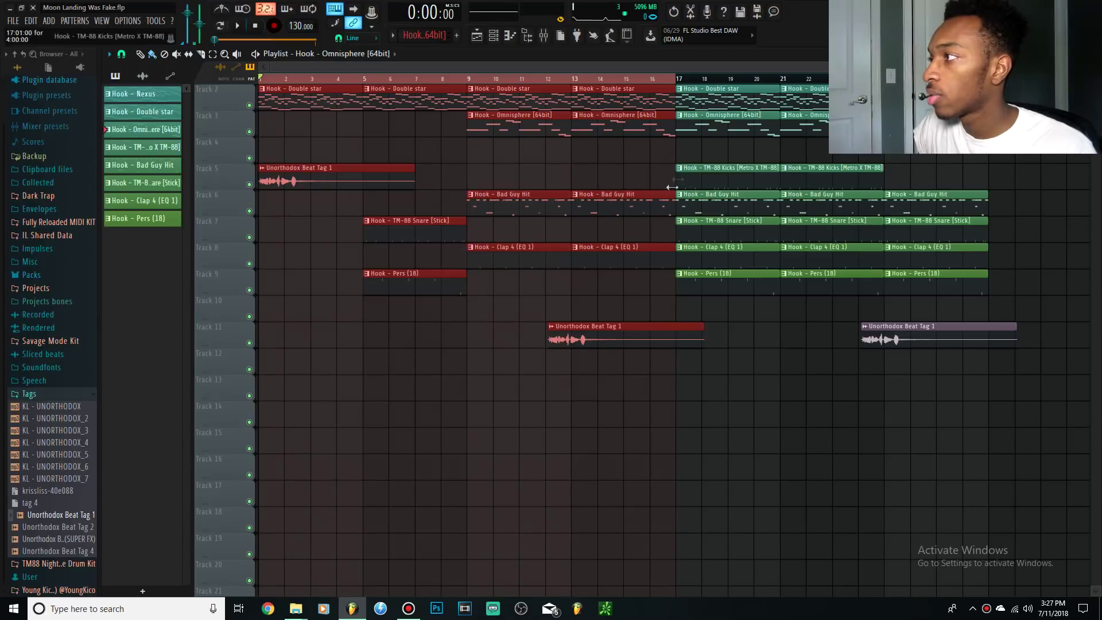
click(543, 35)
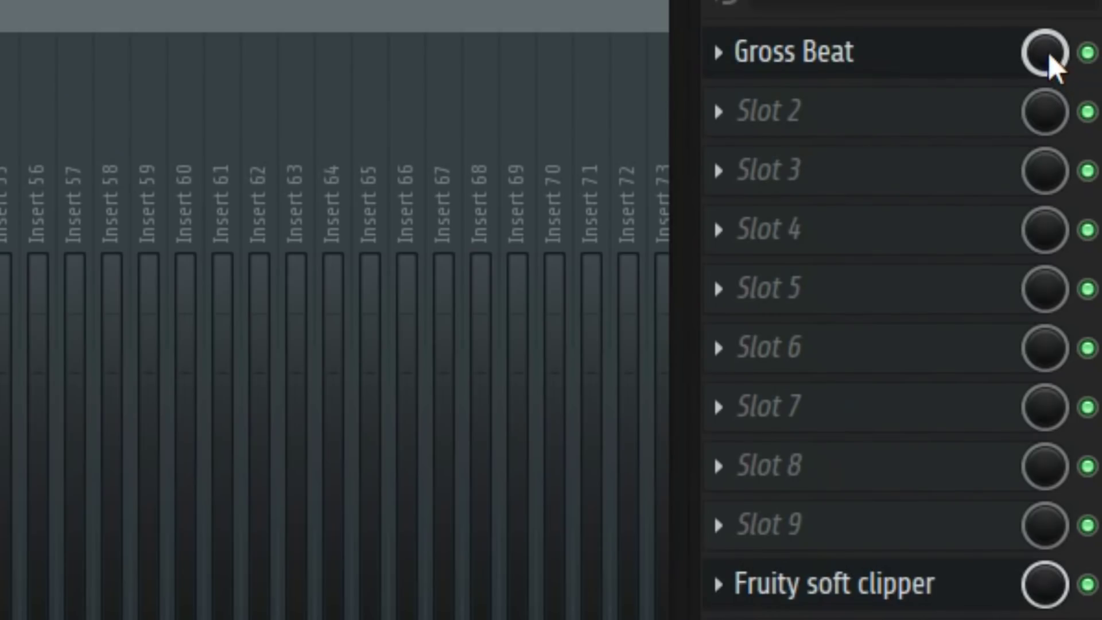
right_click(1084, 90)
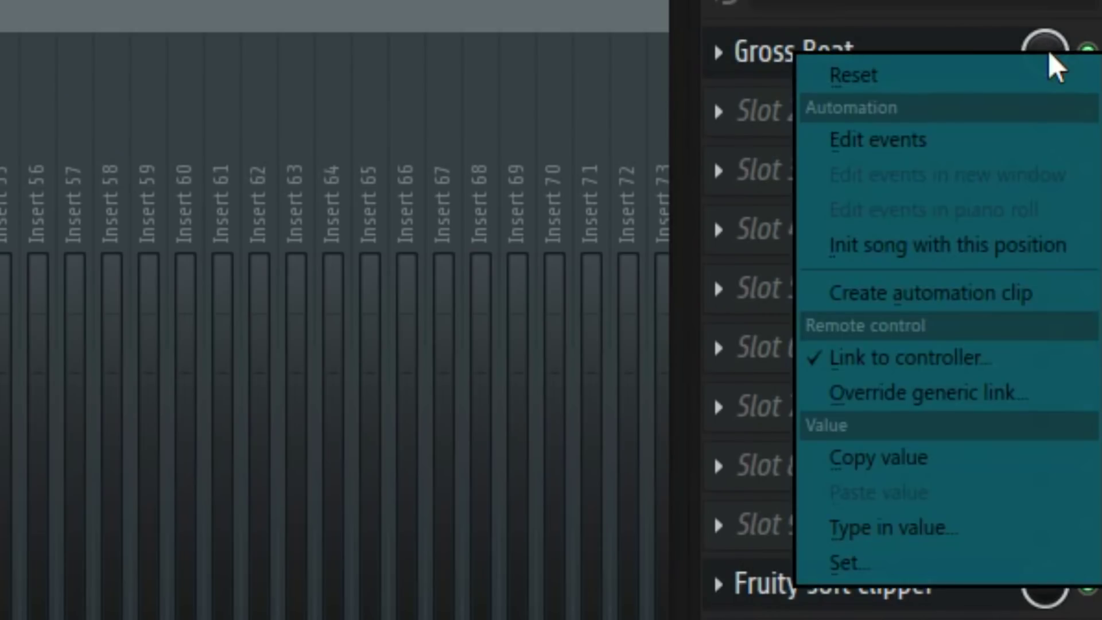
click(884, 307)
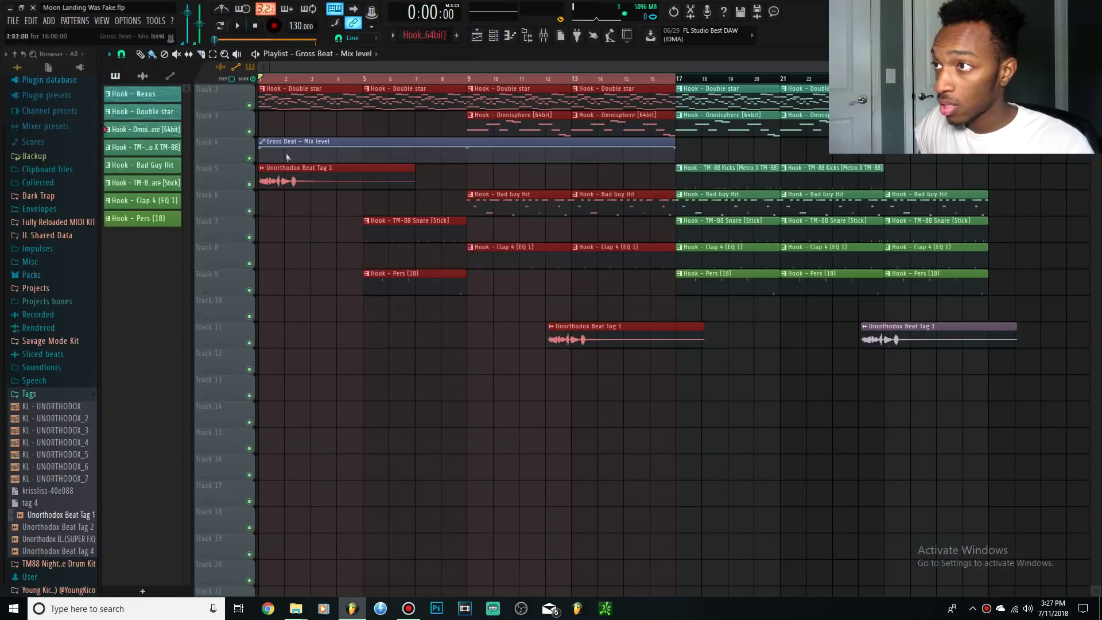
Clear the time selection, lower the Gross Beat automation's start to the minimum, and add a point at bar 15 at the same level
click(315, 83)
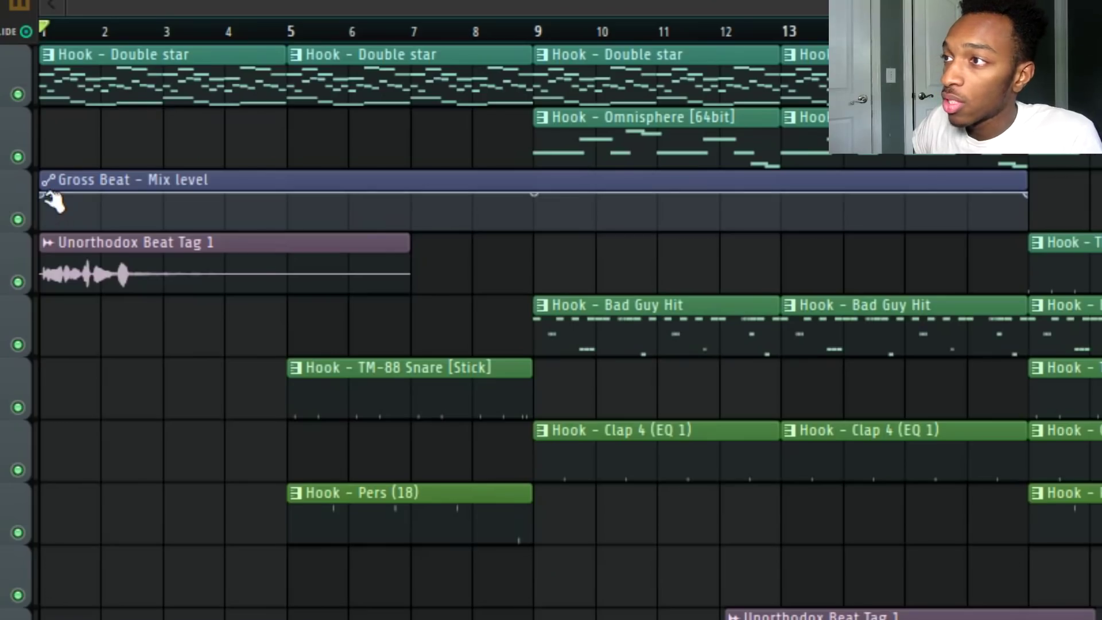
drag(46, 194, 46, 249)
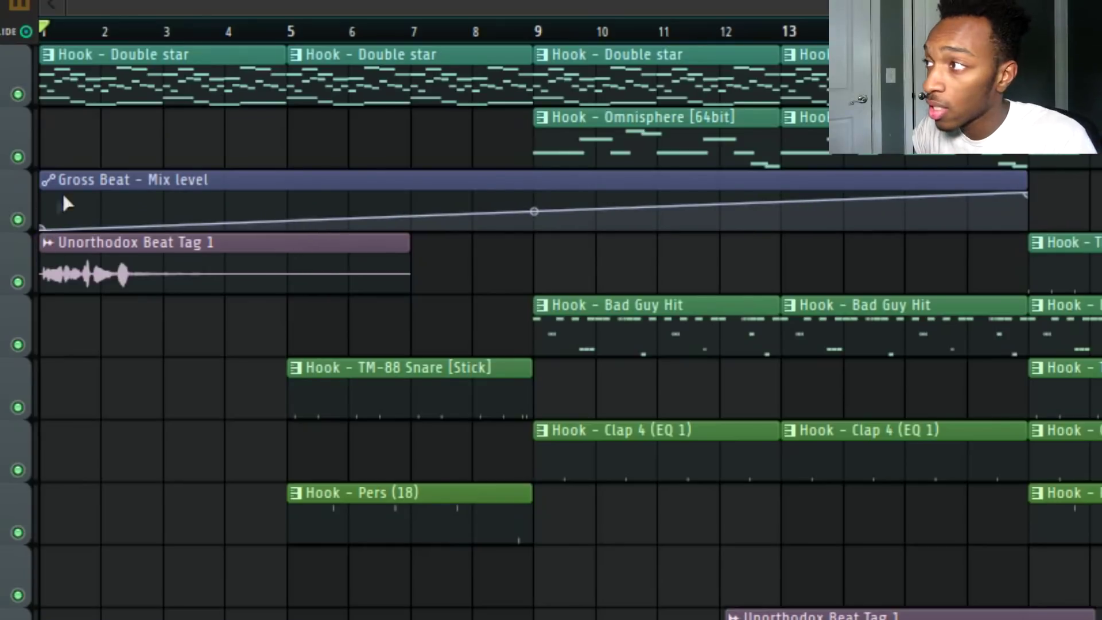
click(904, 196)
right_click(903, 197)
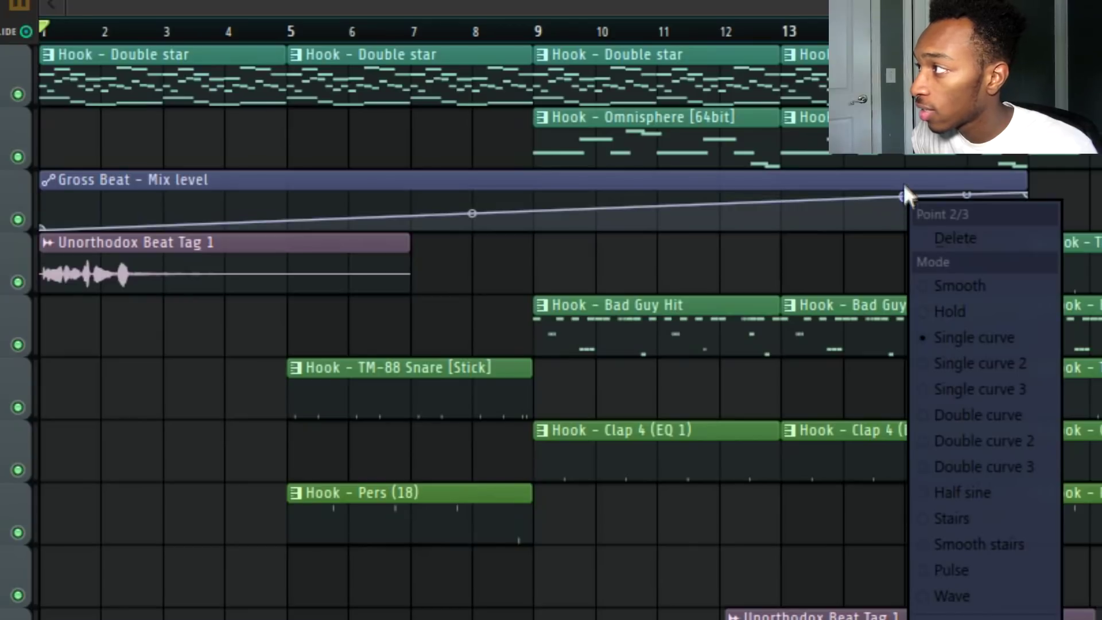
click(907, 197)
drag(905, 197, 906, 230)
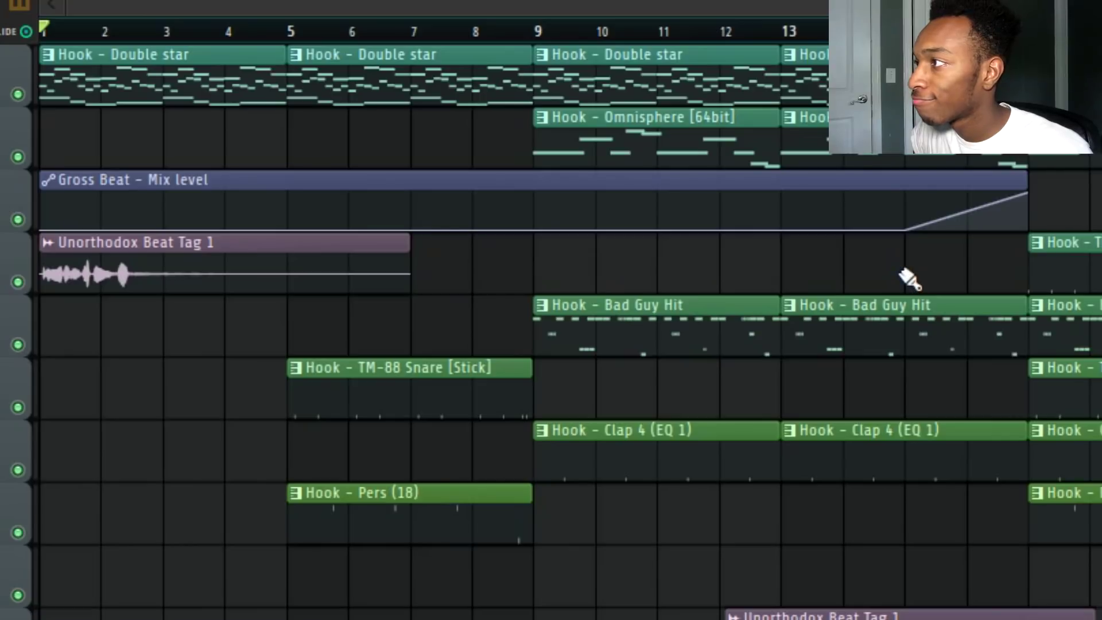
Make the Gross Beat mix level jump straight to the maximum at bar 15, with the clip ending at bar 17
drag(893, 278, 18, 278)
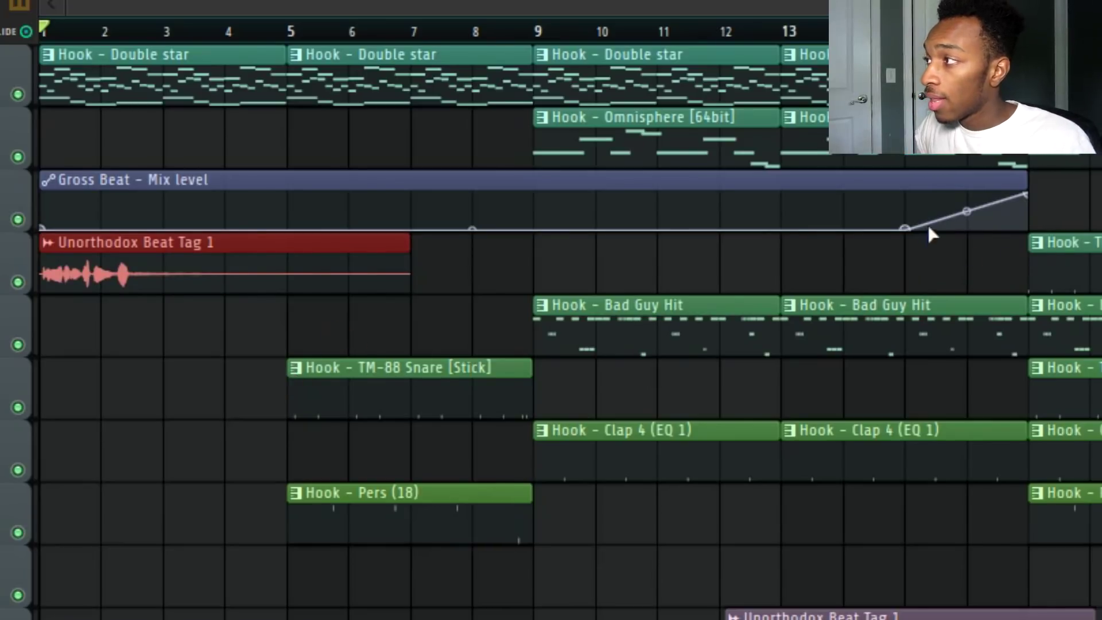
drag(1026, 208, 1089, 192)
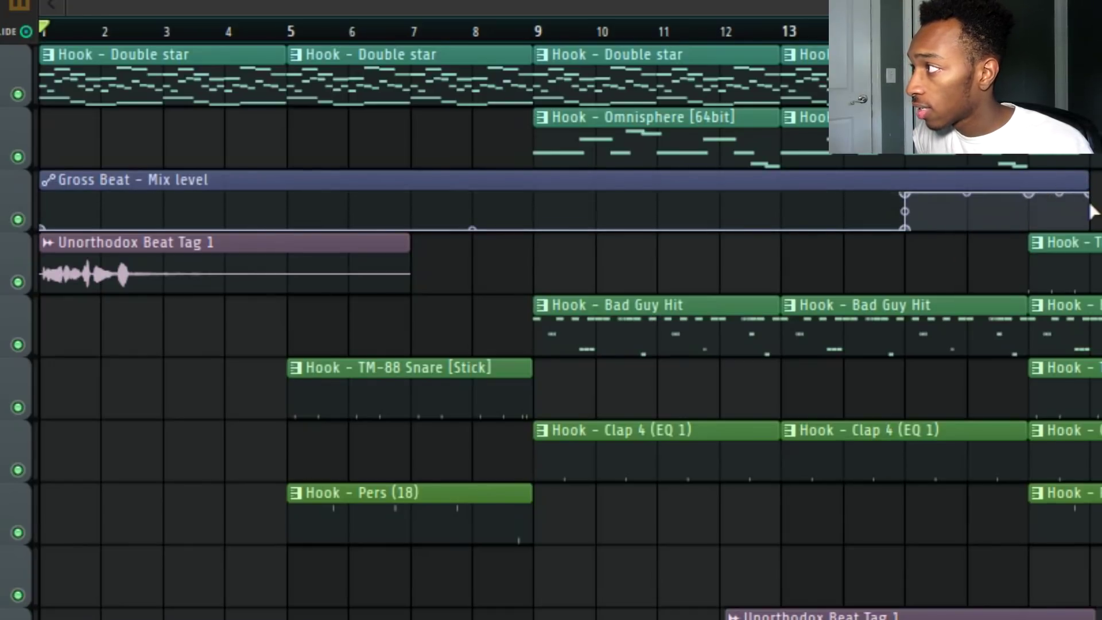
drag(1093, 194, 1027, 232)
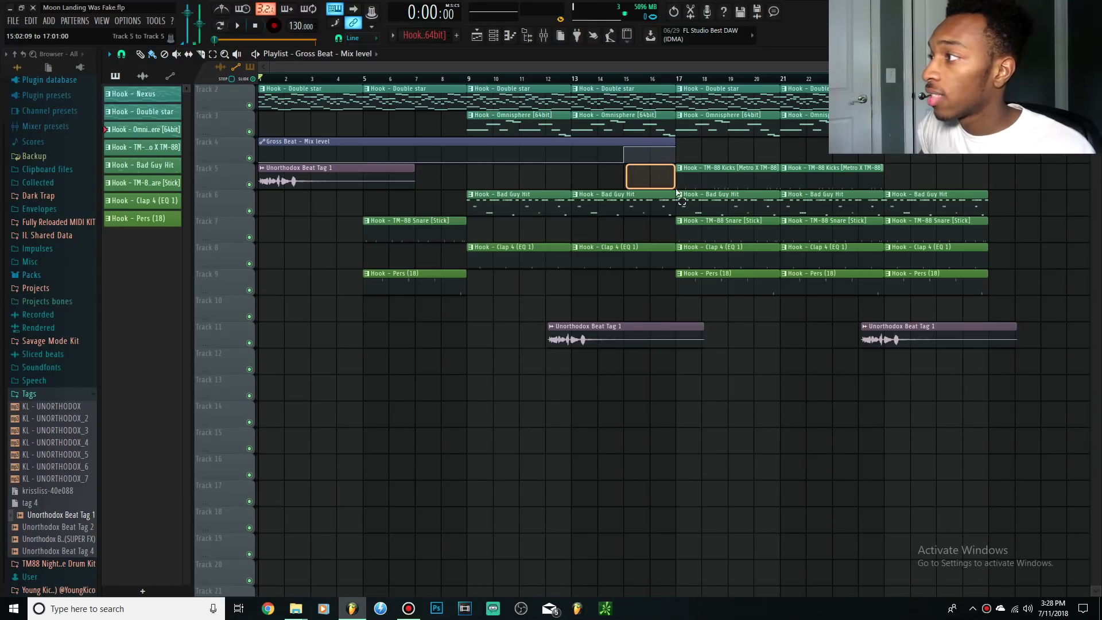
Mark bars 15 and 16 as a time selection, clear it, and audition the beat from bar 1 past the gated section
double_click(633, 80)
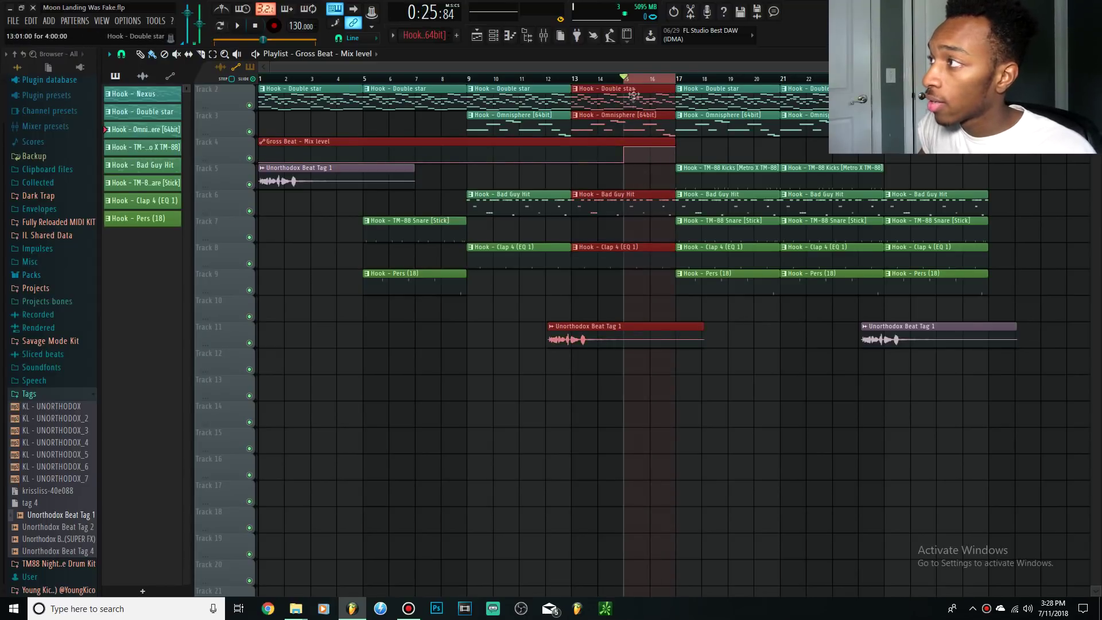
click(634, 131)
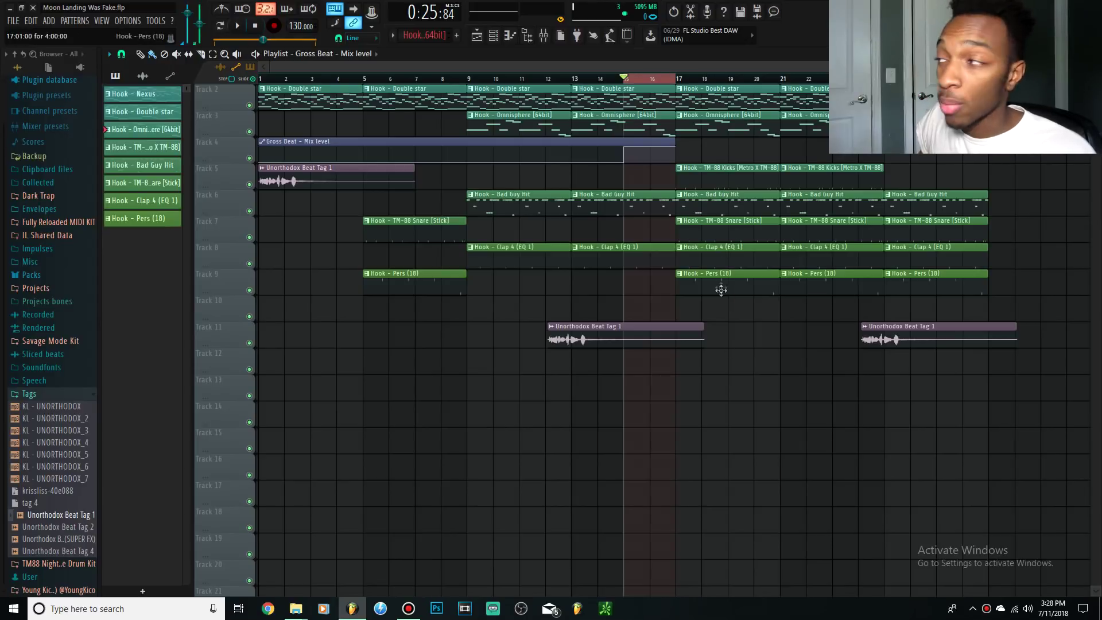
click(261, 79)
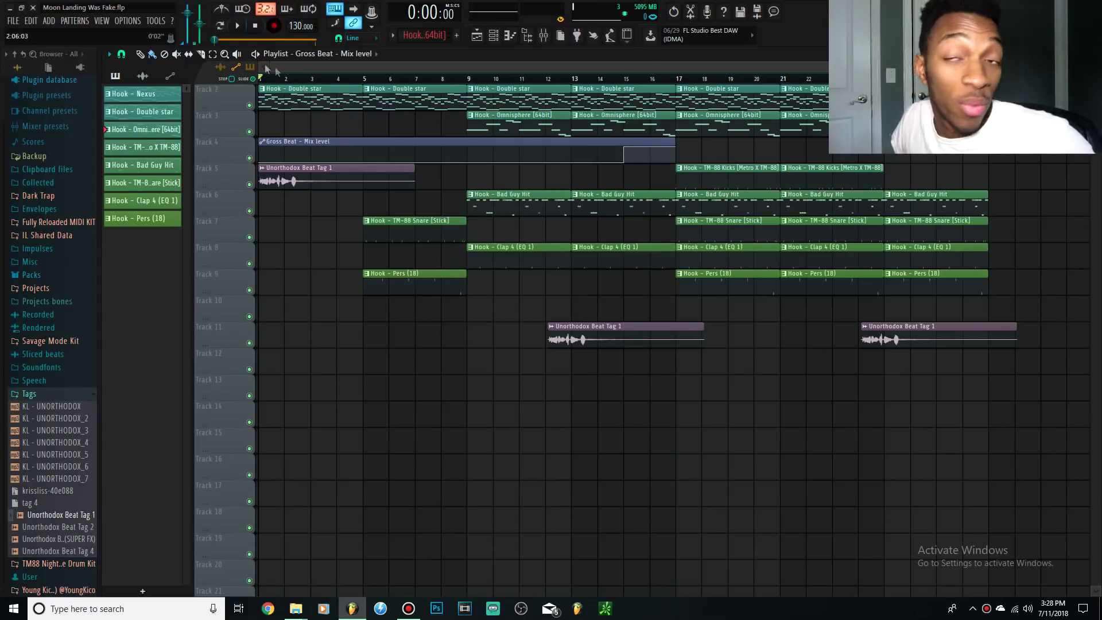
key(space)
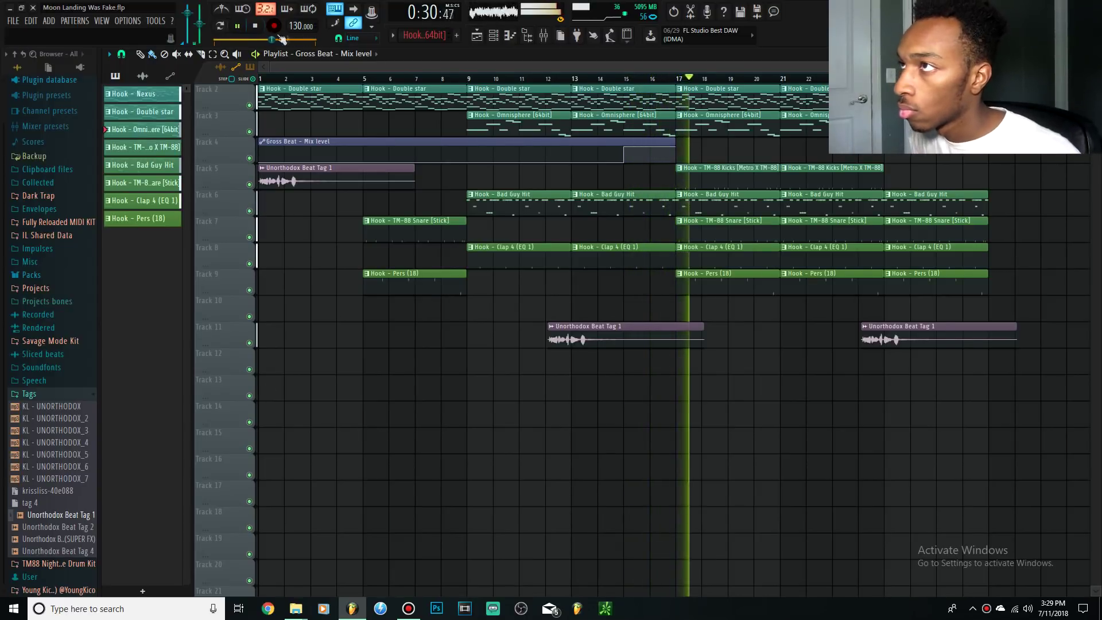
key(space)
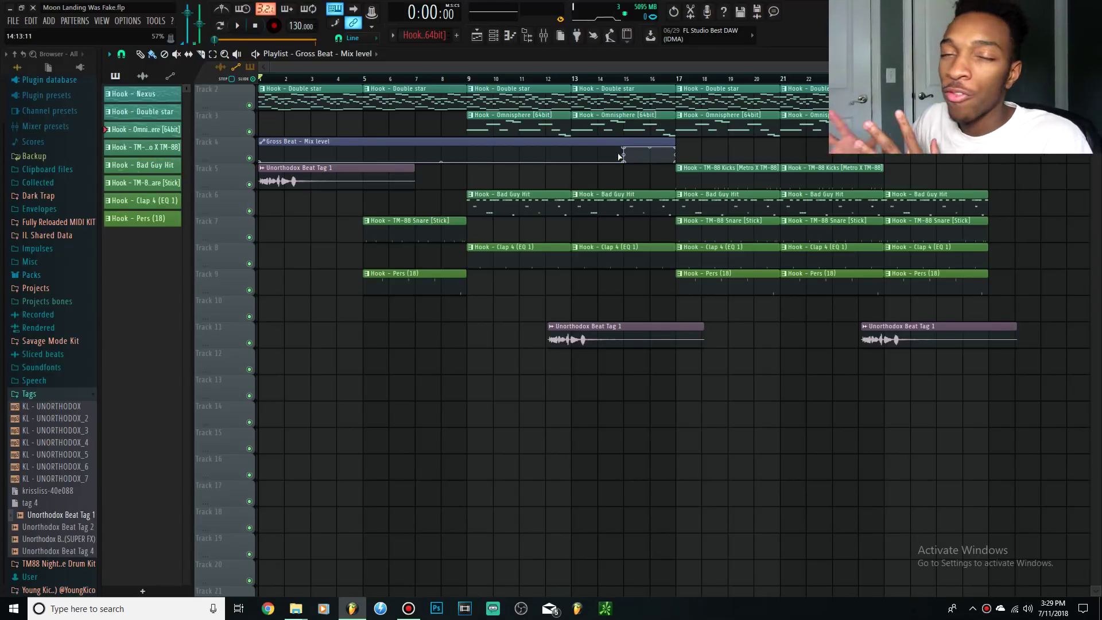
Pull the Gross Beat automation's jump back to bar 14 and delete its intermediate points, including both at bar 14
drag(629, 163, 604, 170)
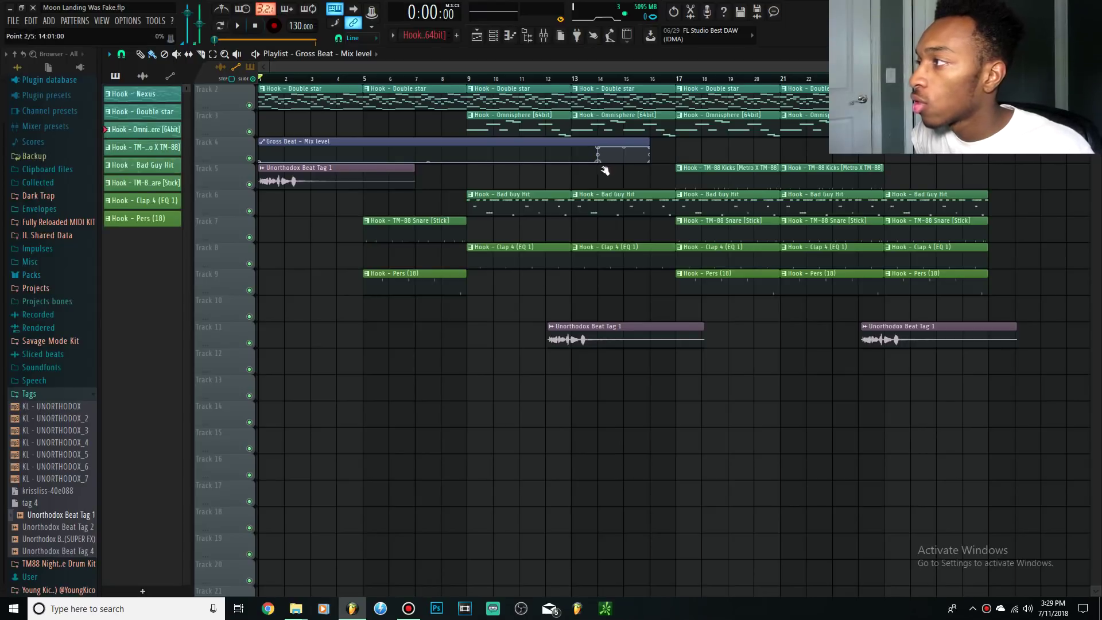
right_click(602, 151)
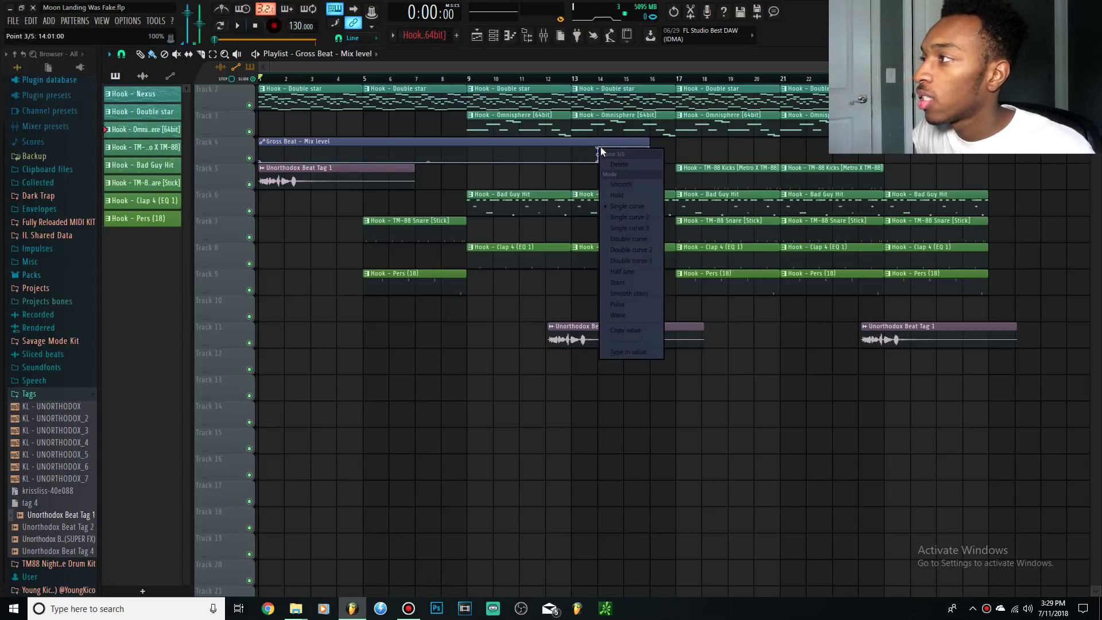
click(619, 164)
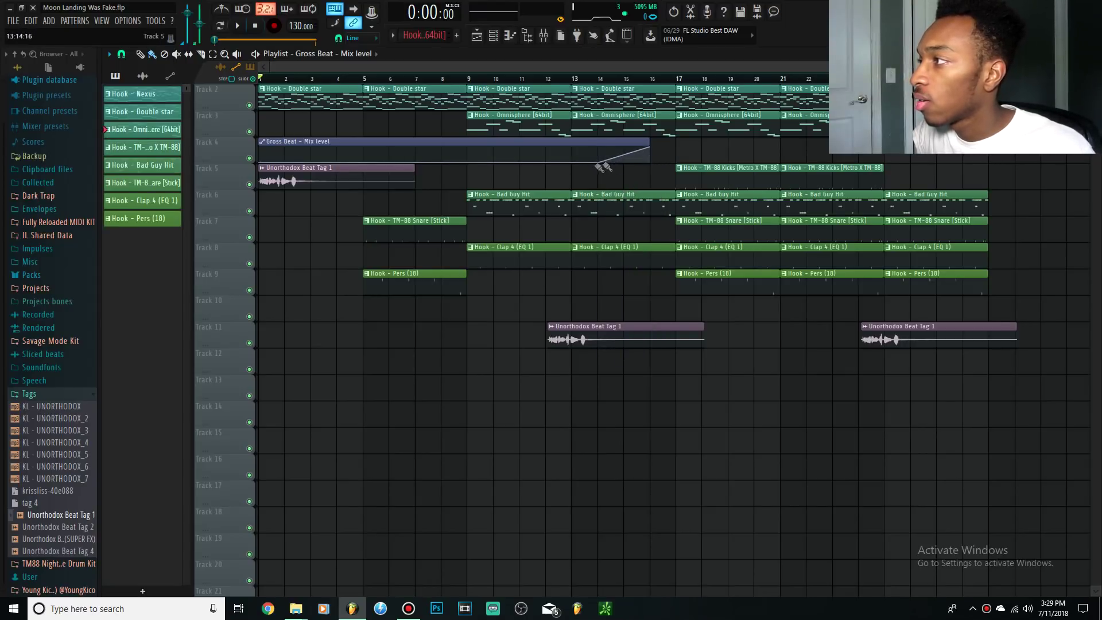
right_click(599, 163)
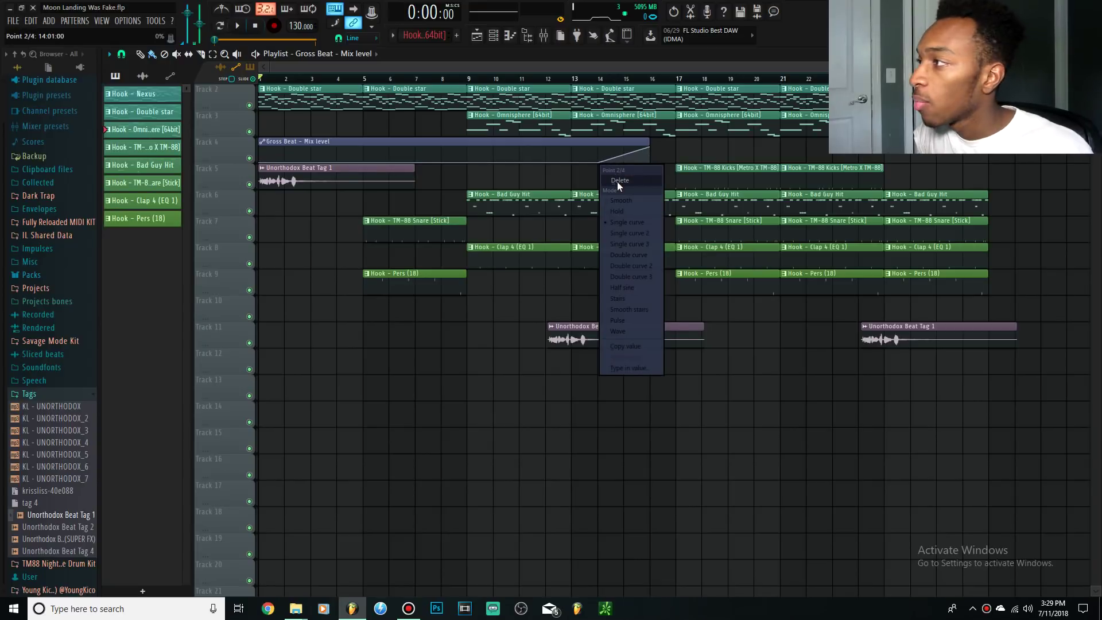
click(617, 181)
right_click(651, 148)
click(658, 166)
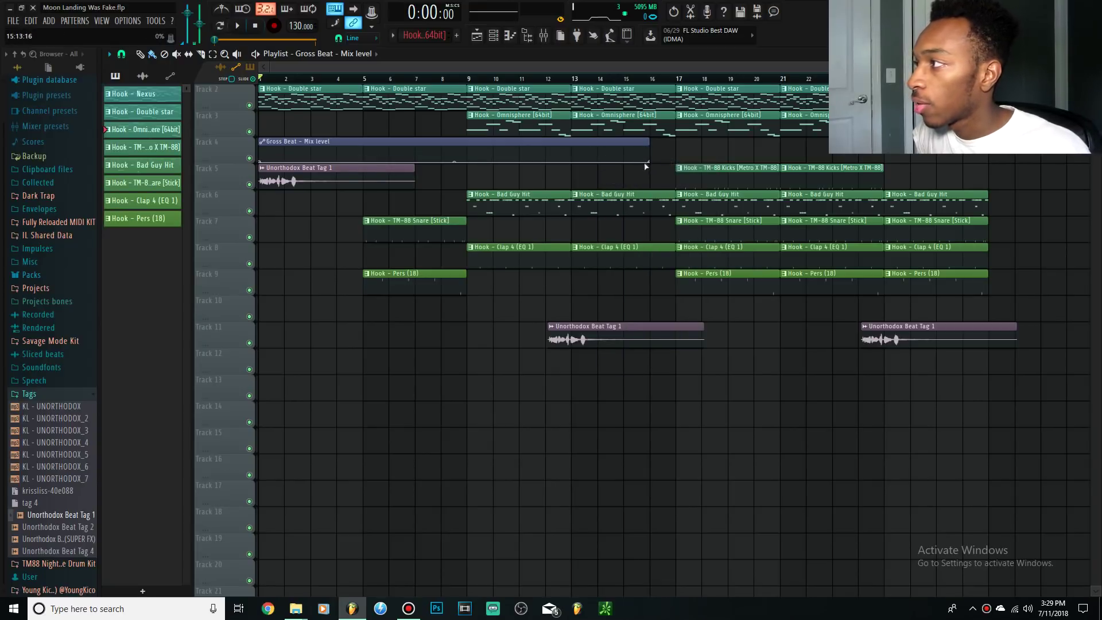
End the Gross Beat automation at bar 15 and switch its curve to Wave mode, swinging between the maximum and minimum mix level
drag(648, 147, 623, 147)
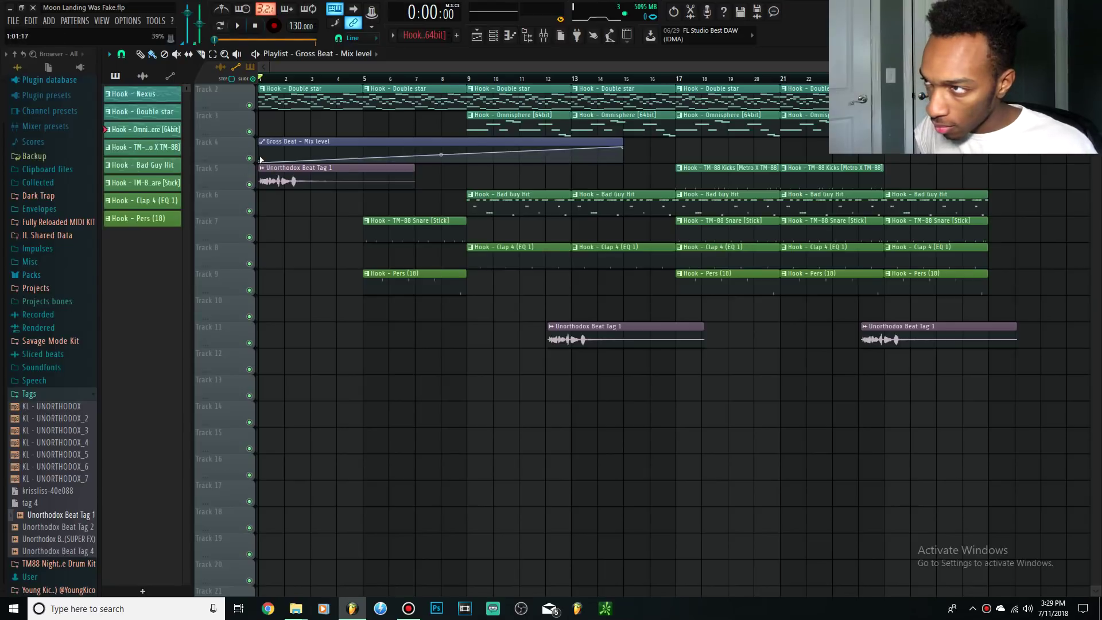
drag(263, 159, 655, 147)
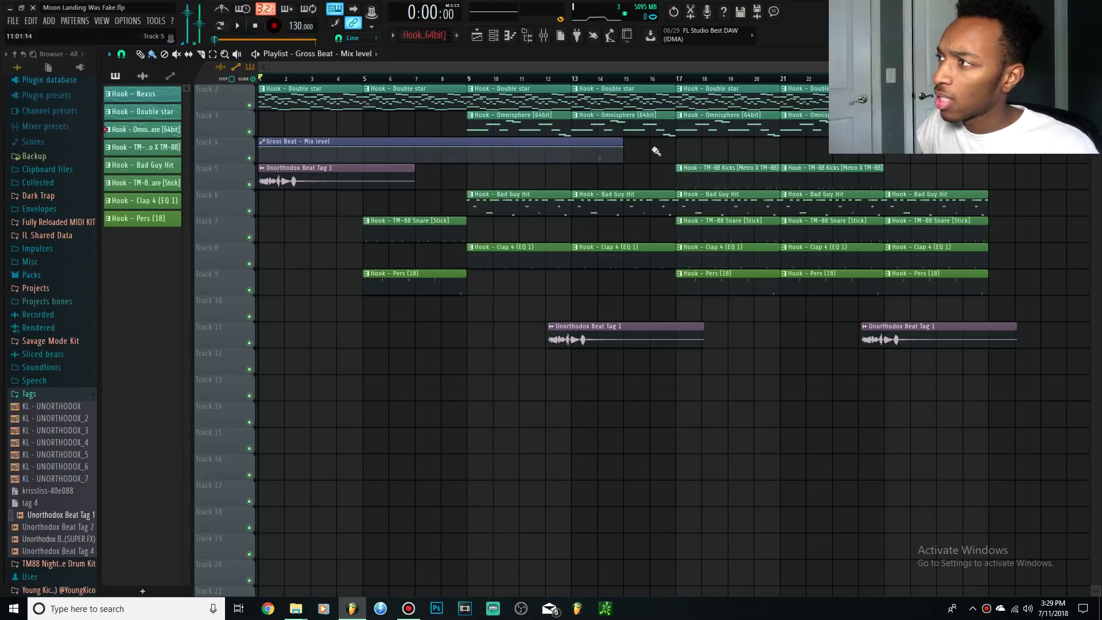
right_click(624, 147)
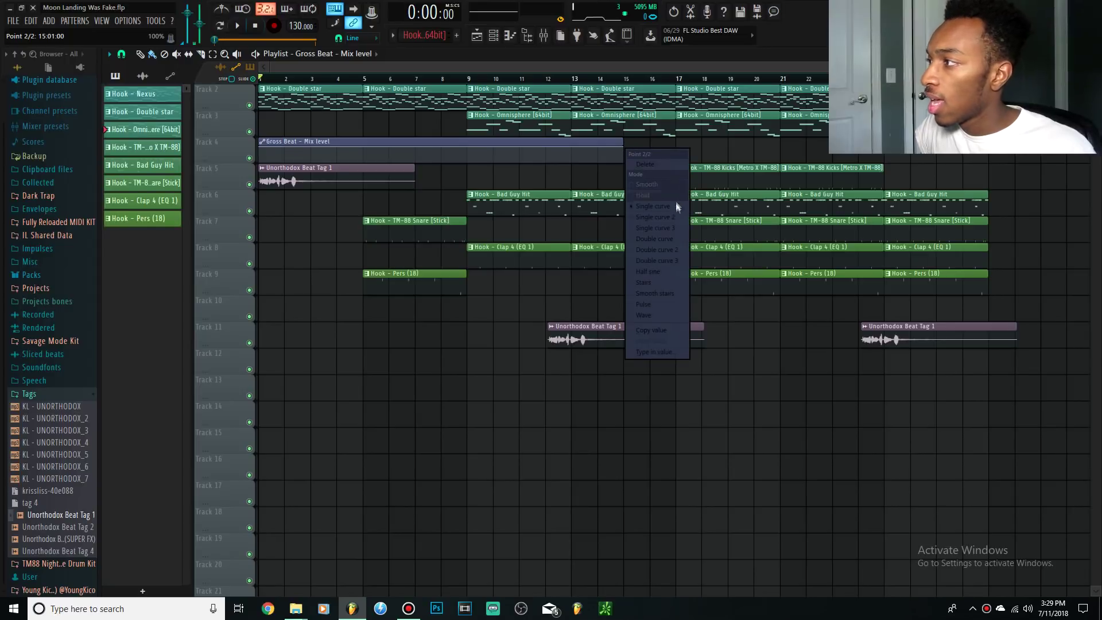
click(670, 315)
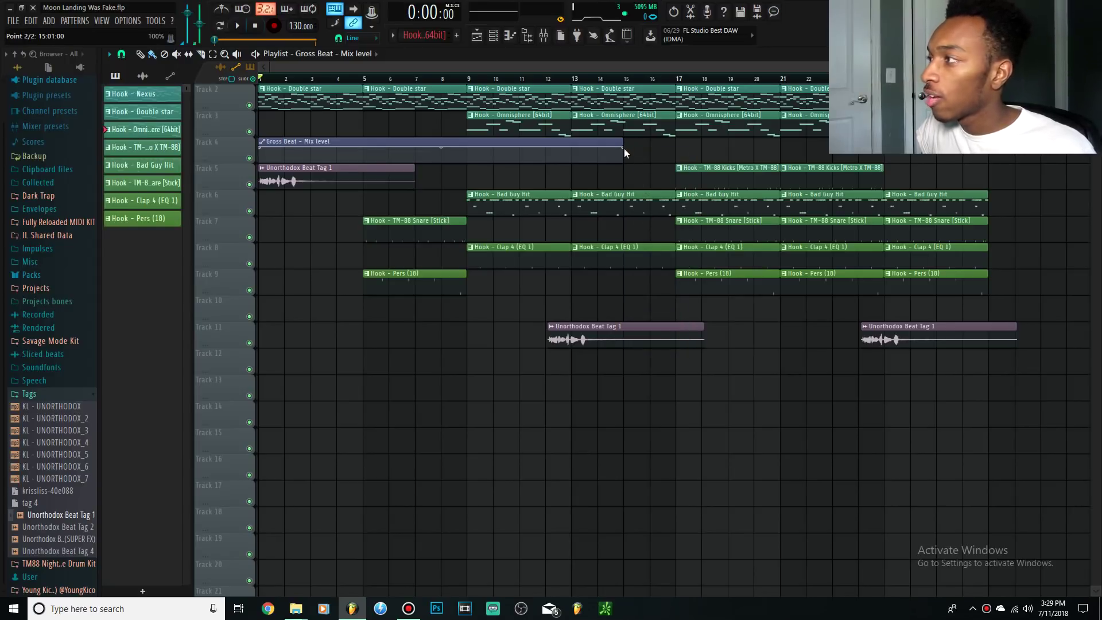
right_click(625, 148)
click(607, 133)
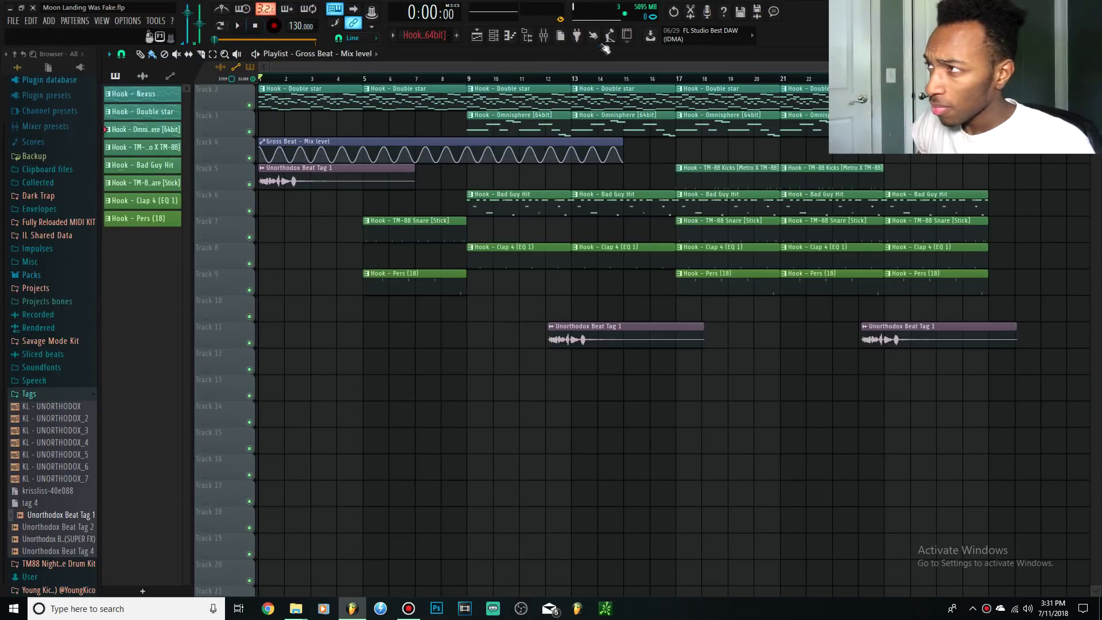
Show the mixer as a small window over the playlist's lower tracks and set it to Detached
click(543, 35)
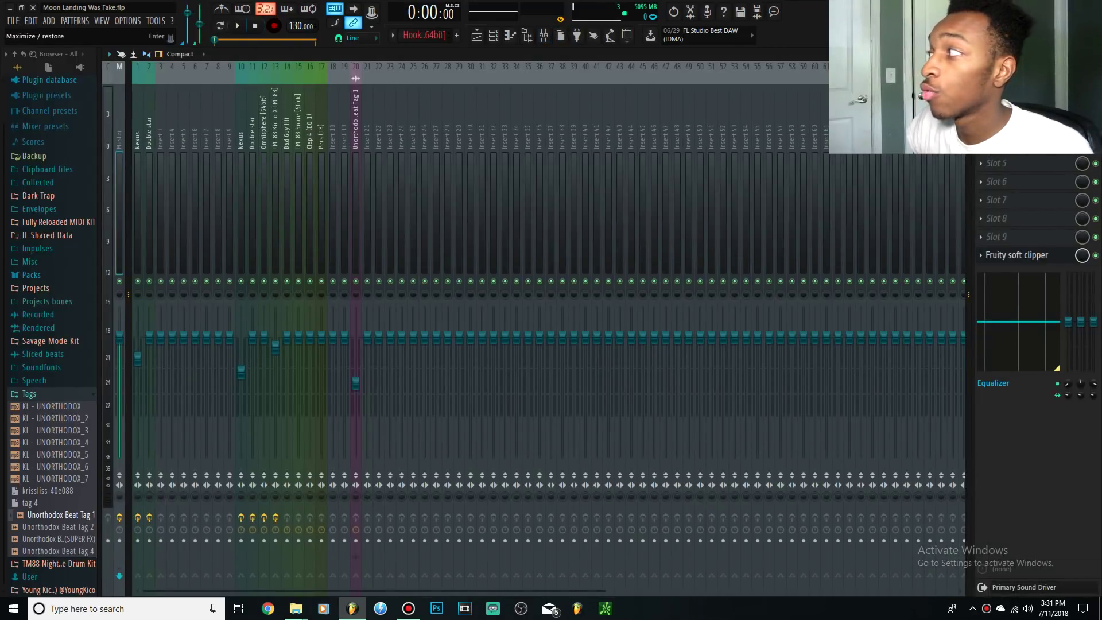
click(1083, 54)
drag(881, 247, 323, 180)
key(F9)
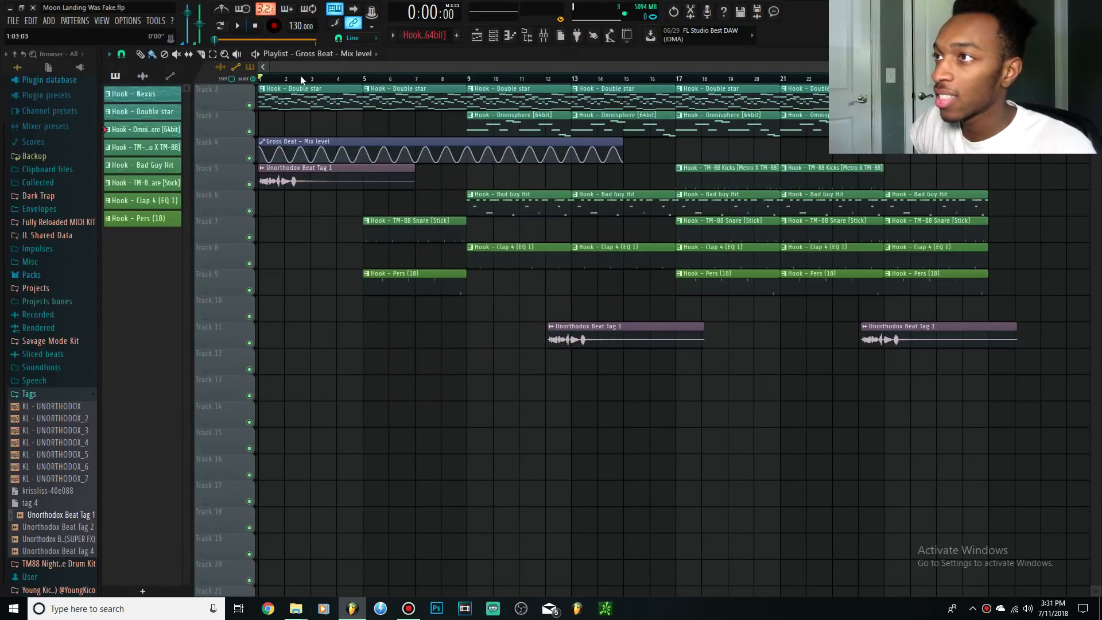
click(543, 35)
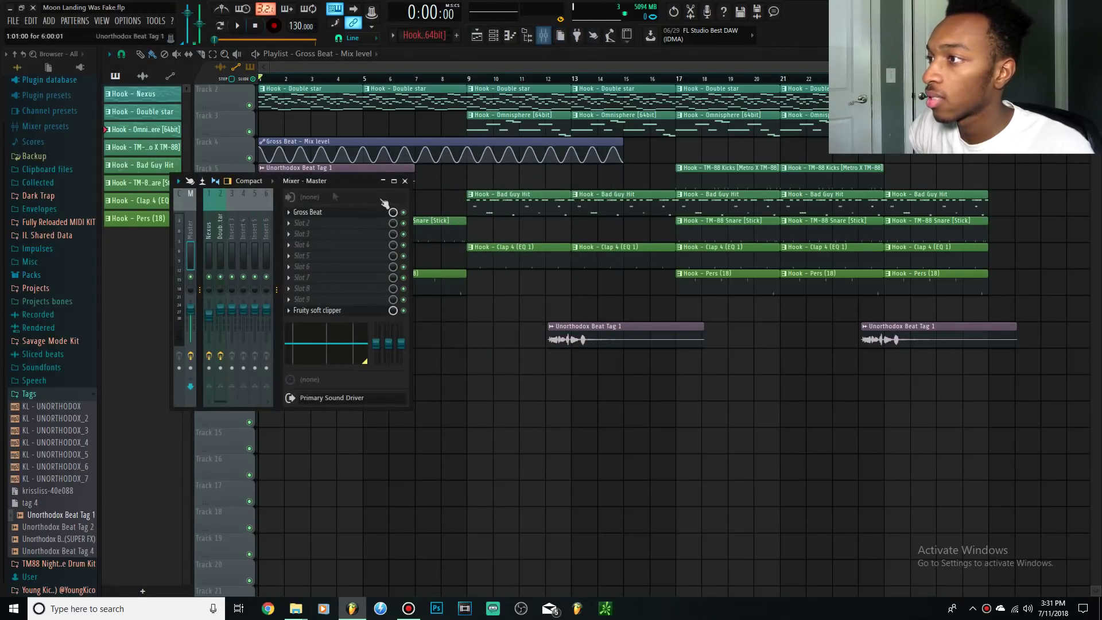
click(179, 180)
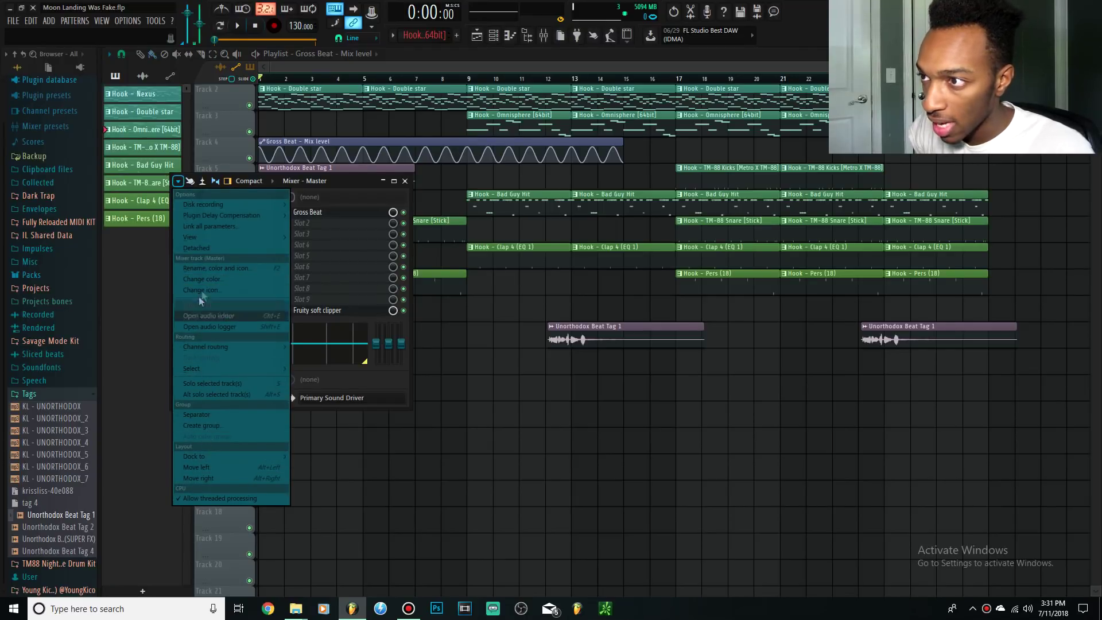
click(205, 246)
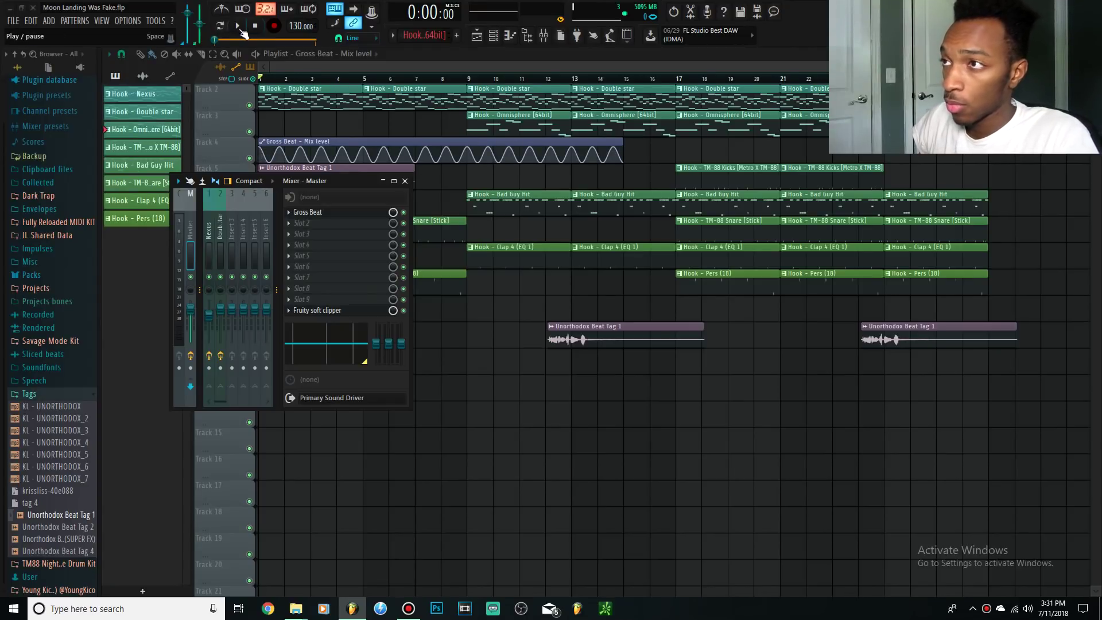
Play the song from bar 1 to watch Gross Beat's mix knob follow the wave automation, and stop playback
click(241, 31)
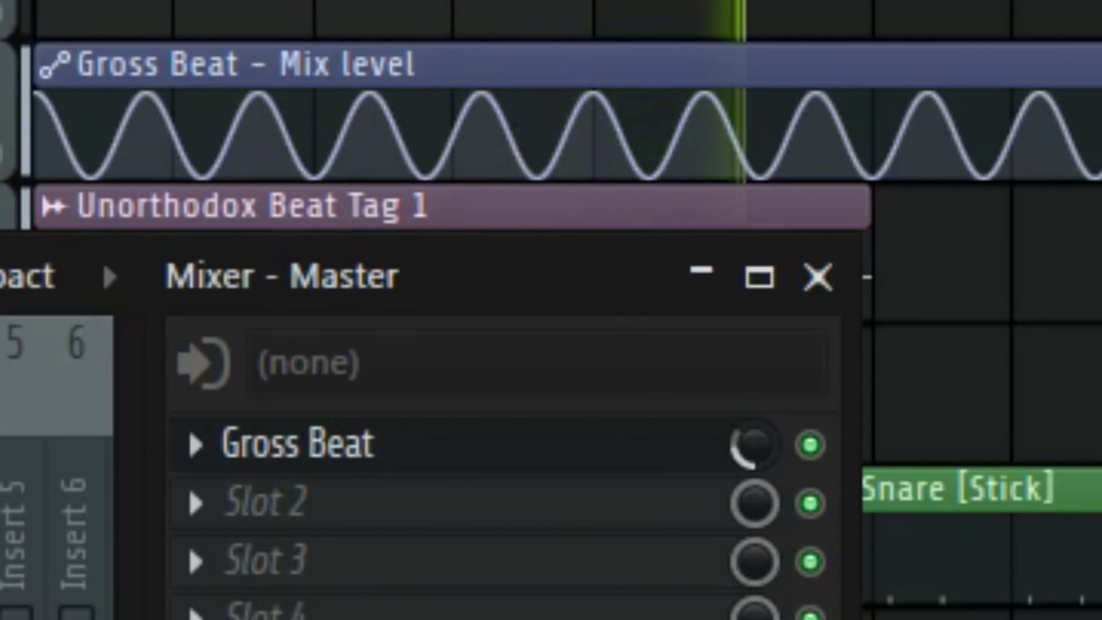
key(space)
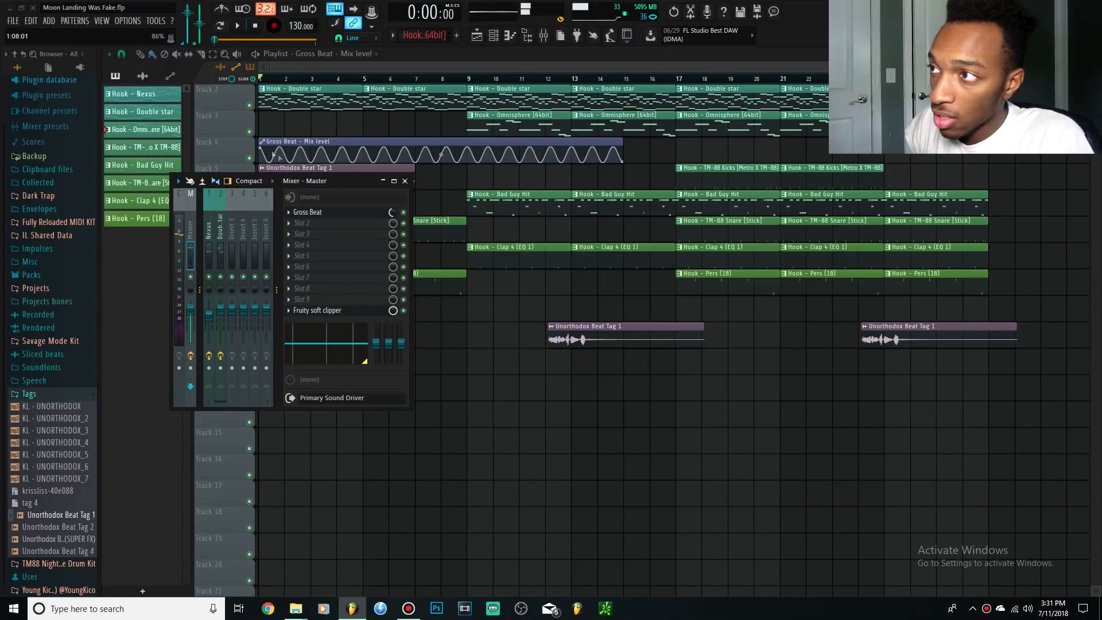
drag(267, 129, 572, 132)
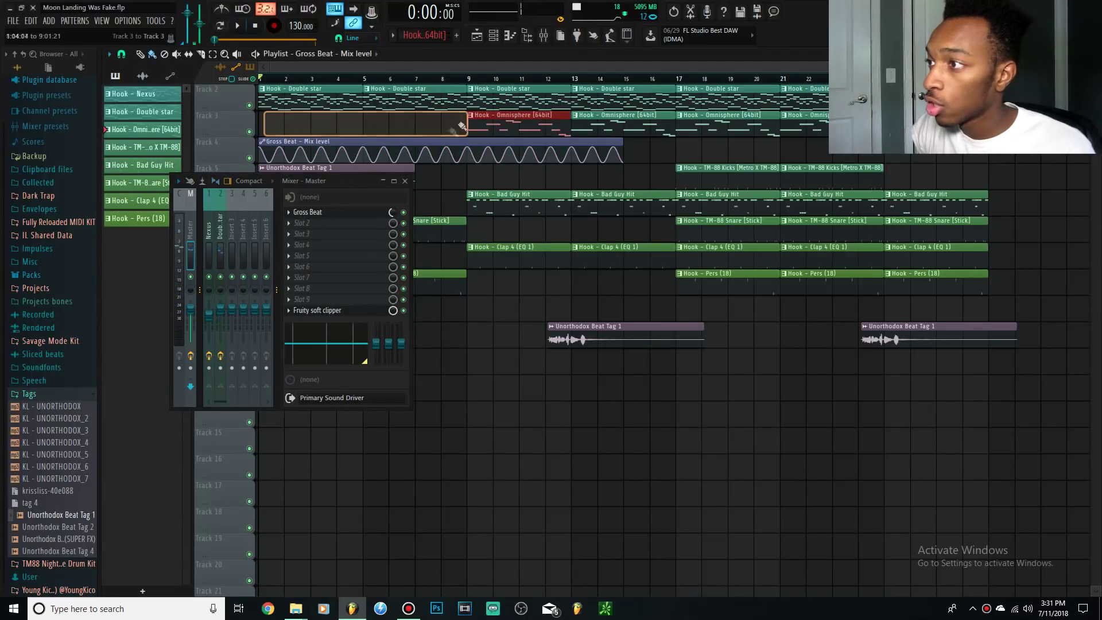
Turn Gross Beat's mix level up to full and extend its wave automation clip to end at bar 17
drag(393, 212, 393, 213)
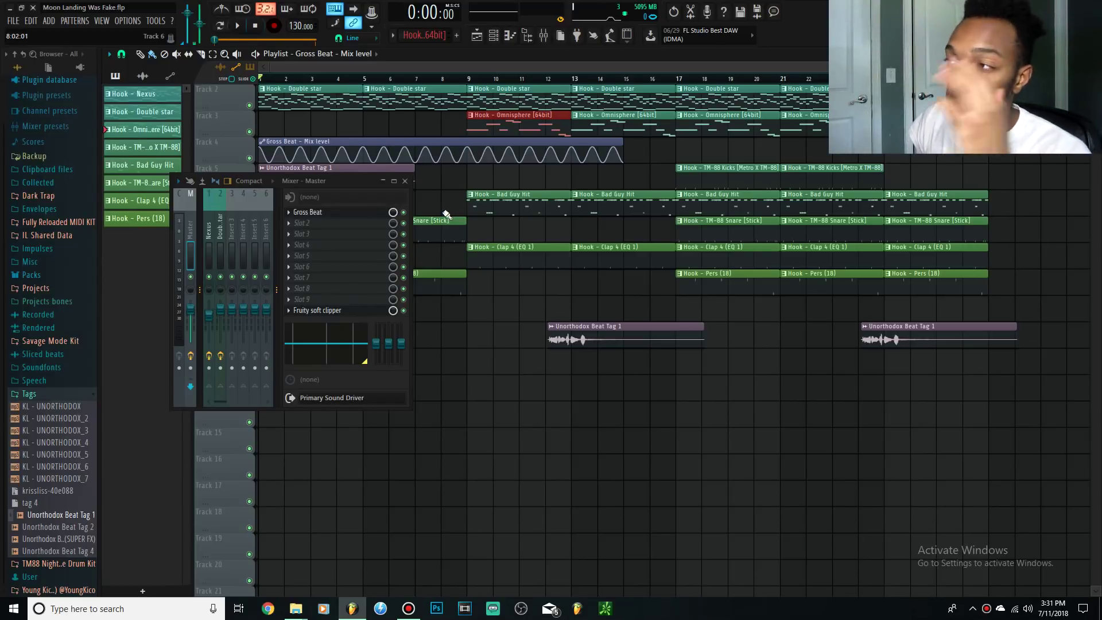
drag(622, 151, 675, 151)
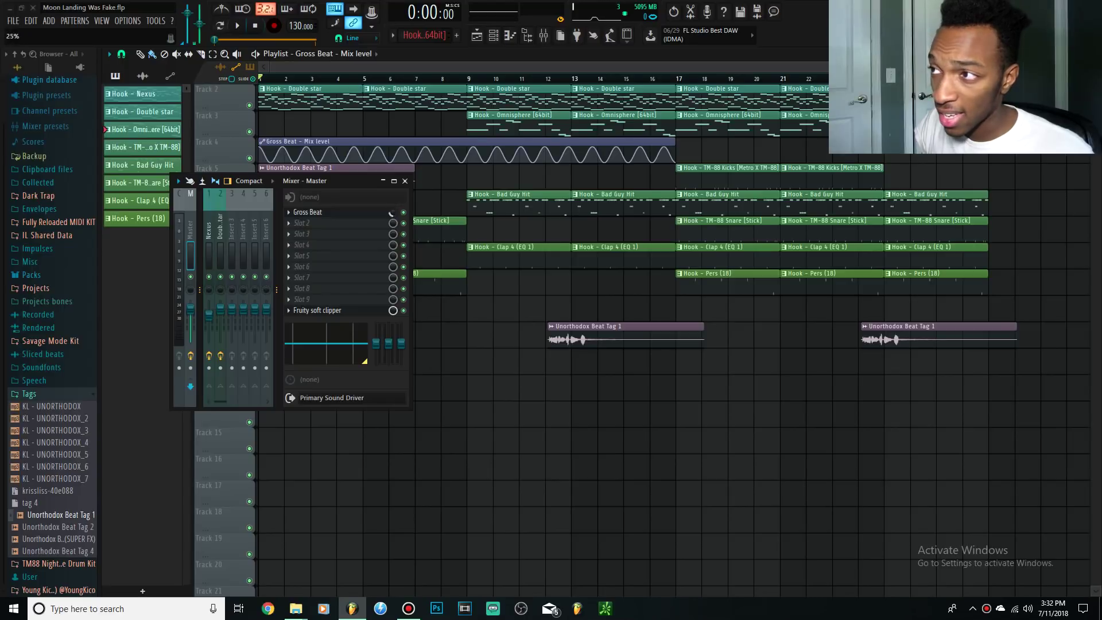
click(313, 154)
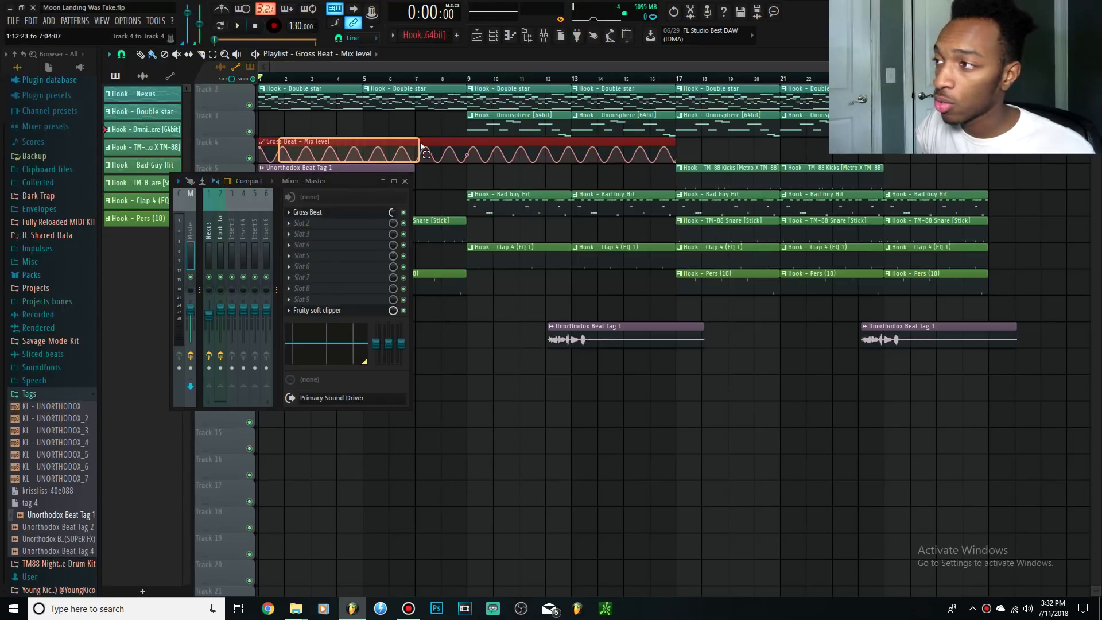
Examine the automation options for the master volume and the tempo, keep the tempo at 130 BPM, and clear the clip selection
right_click(188, 12)
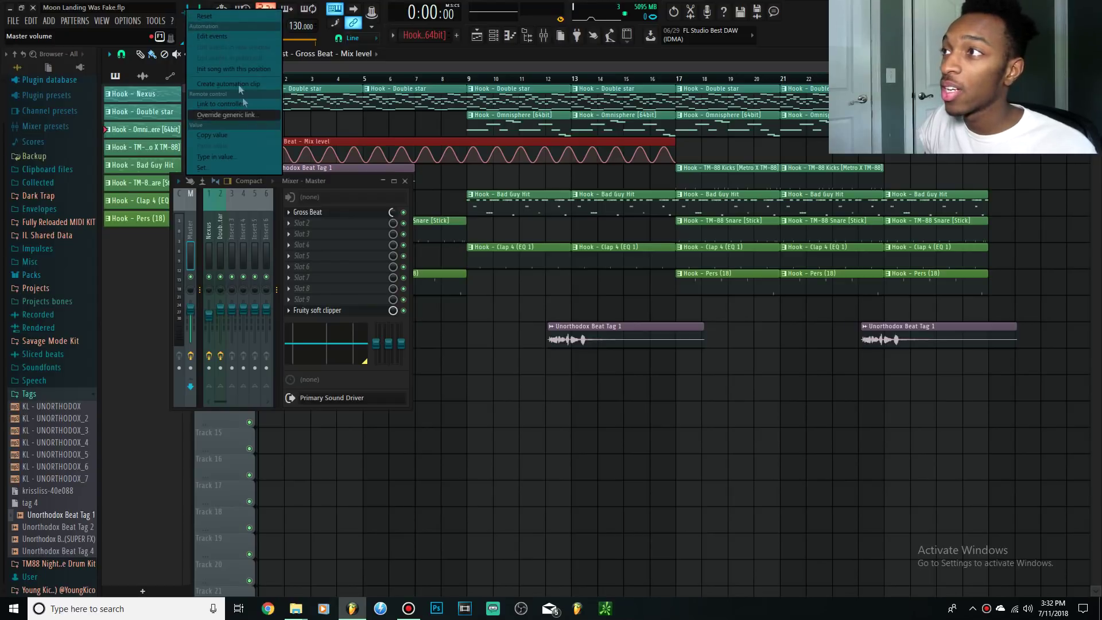
click(327, 49)
key(space)
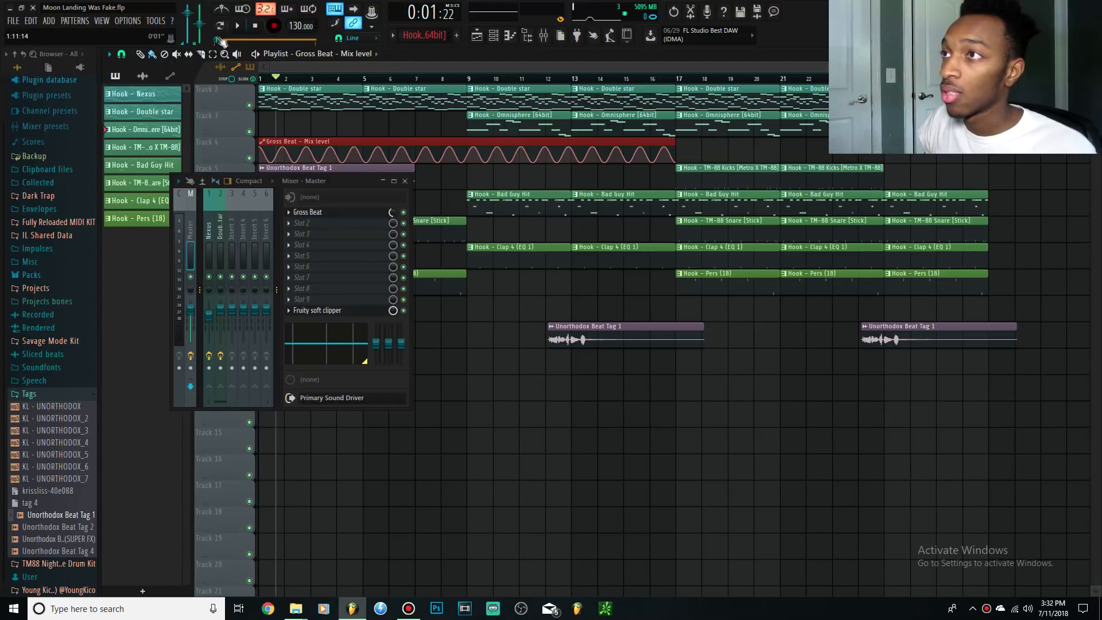
right_click(301, 25)
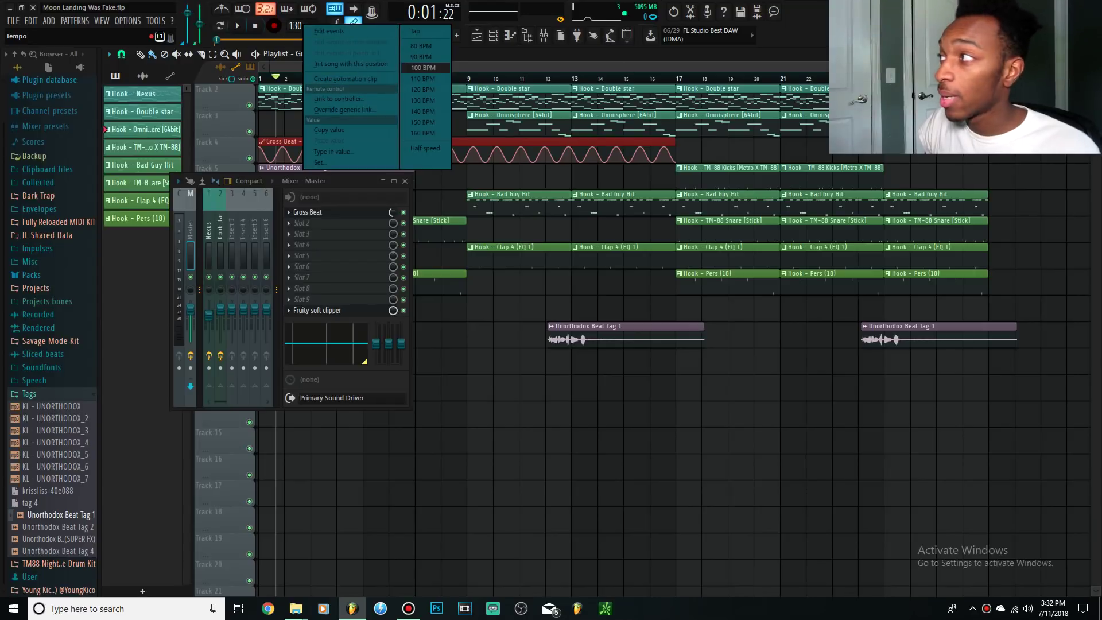
click(422, 100)
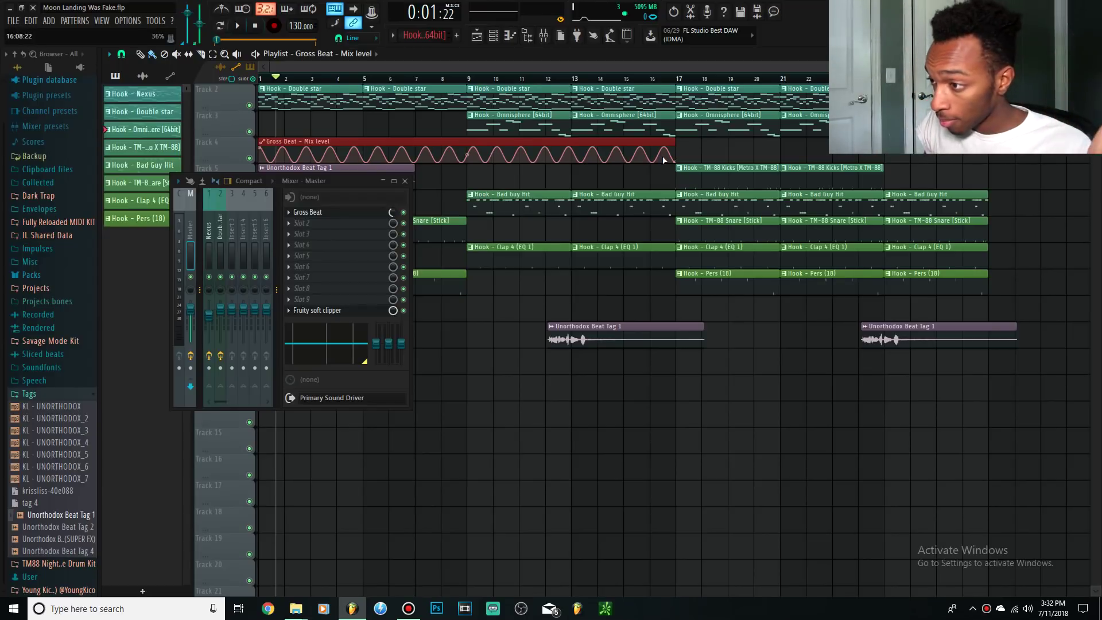
click(448, 134)
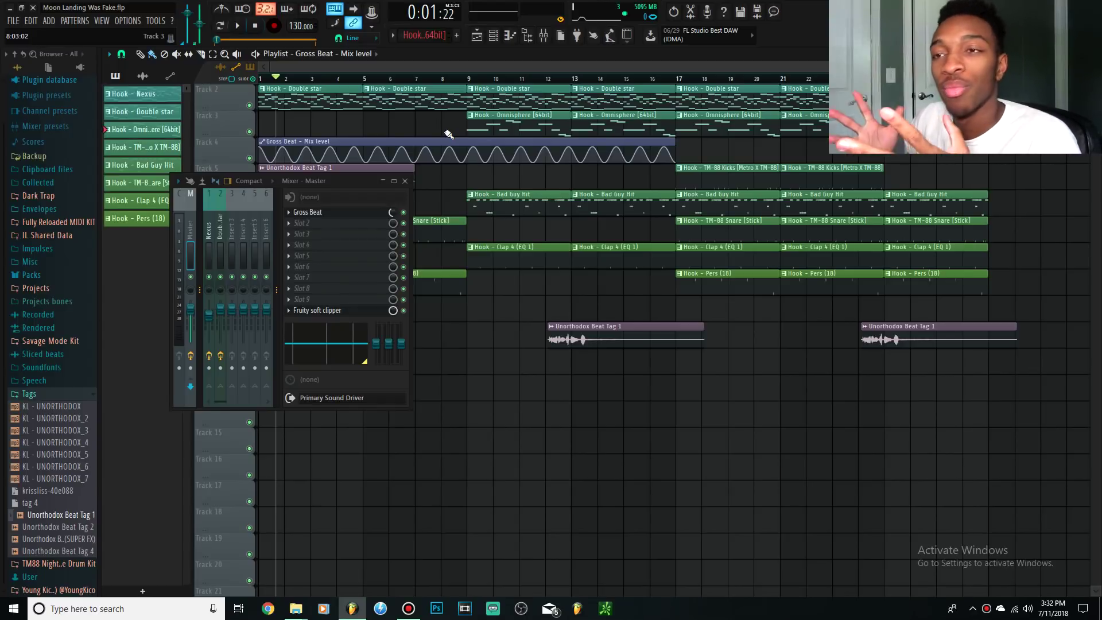
Try the Stairs mode on the Gross Beat automation's end point and adjust its tension to about 59%
right_click(679, 162)
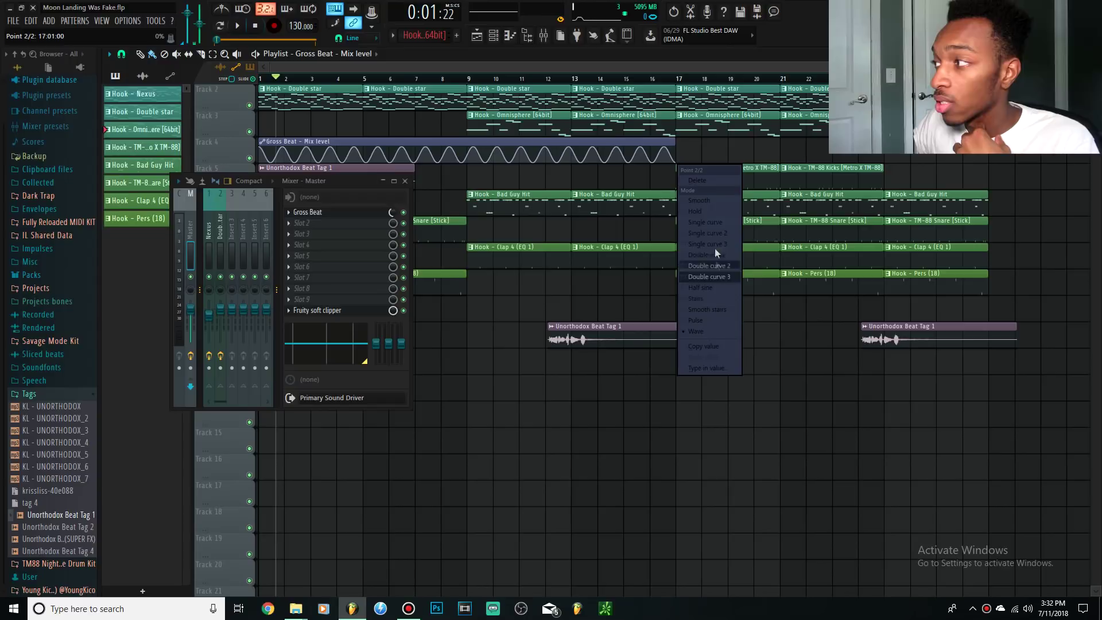
click(706, 298)
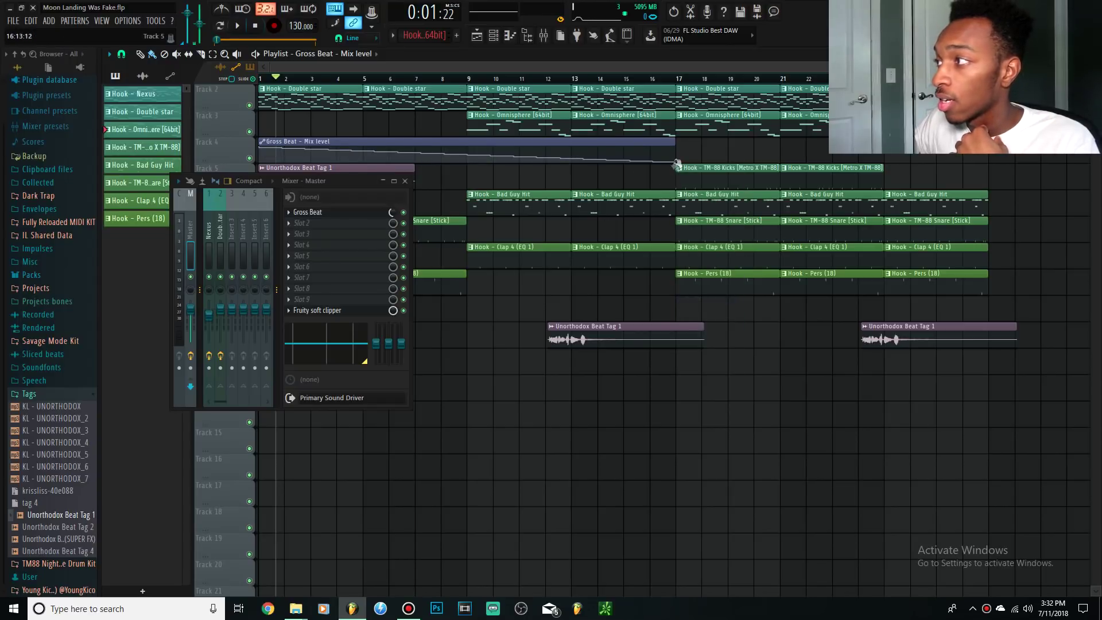
drag(466, 155, 467, 155)
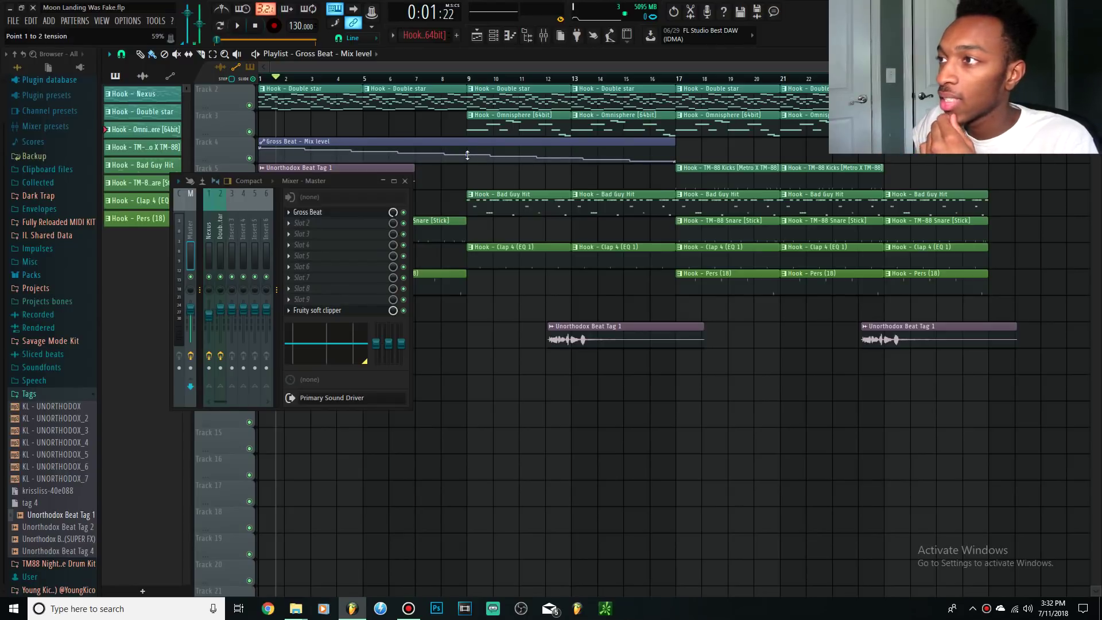
Change the Gross Beat automation's end point to Half sine and bend the curve's middle downward with its tension
right_click(675, 162)
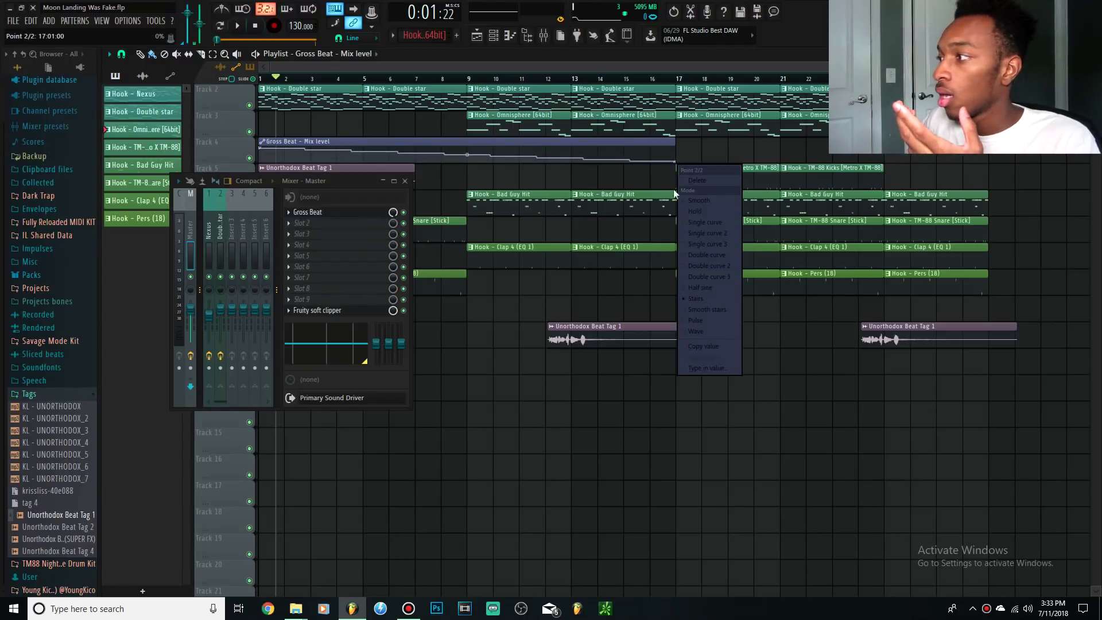
click(713, 289)
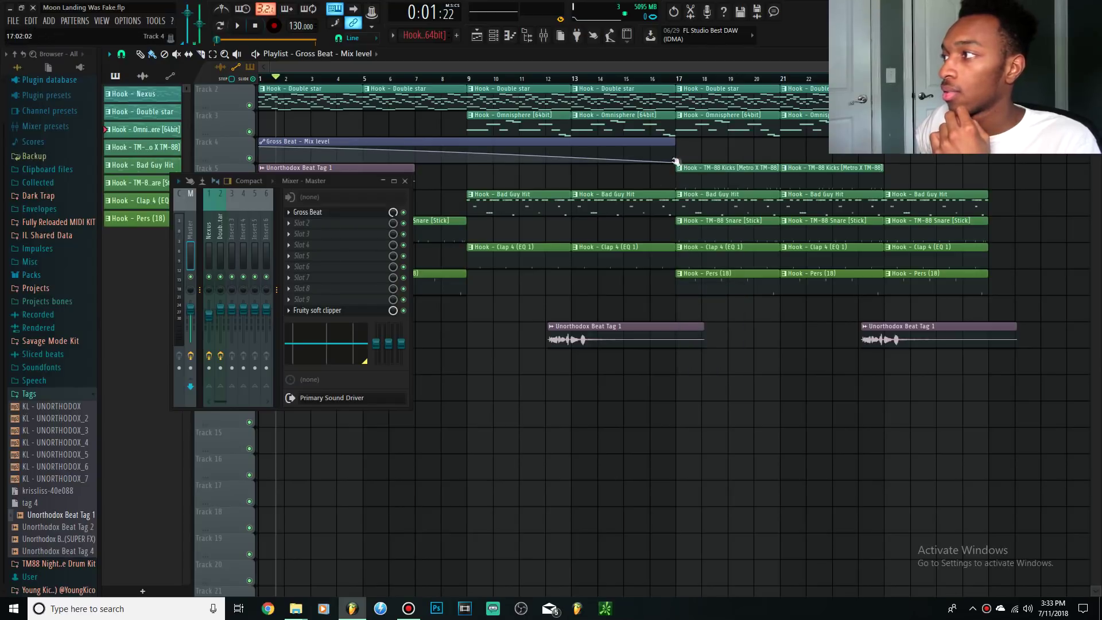
drag(468, 151, 467, 163)
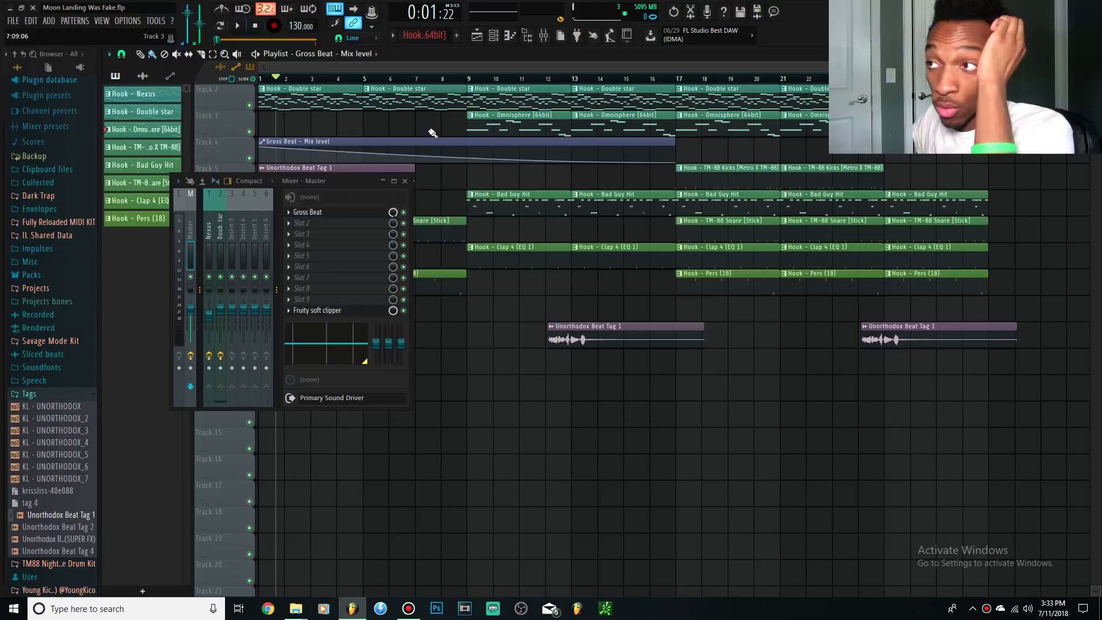
right_click(676, 162)
click(663, 71)
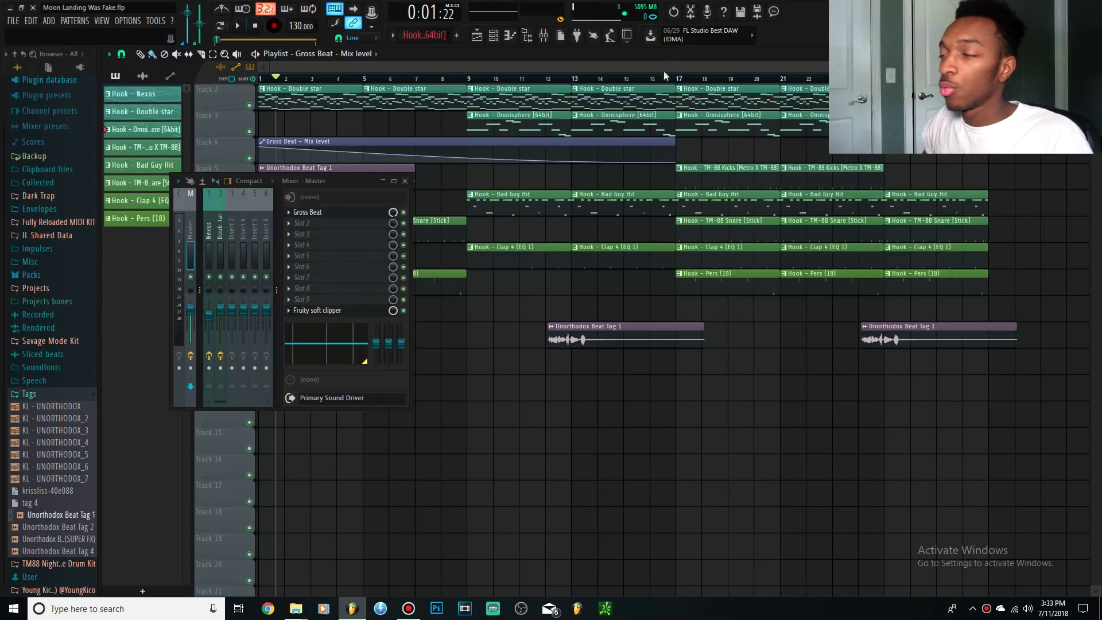